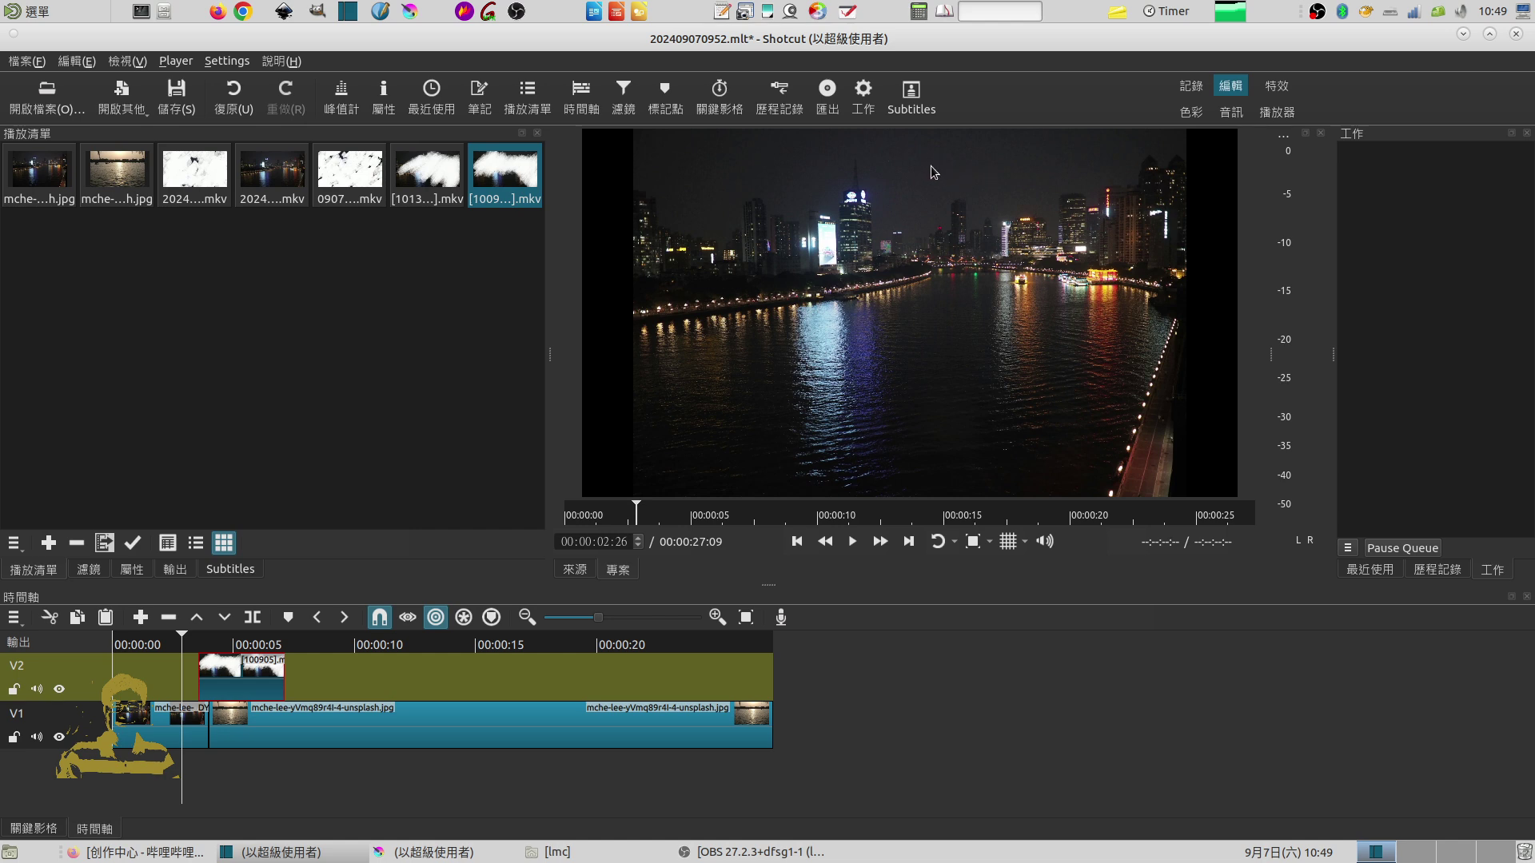
Preview the brushstroke wipe transition several times, replaying from the 3-second mark
click(853, 547)
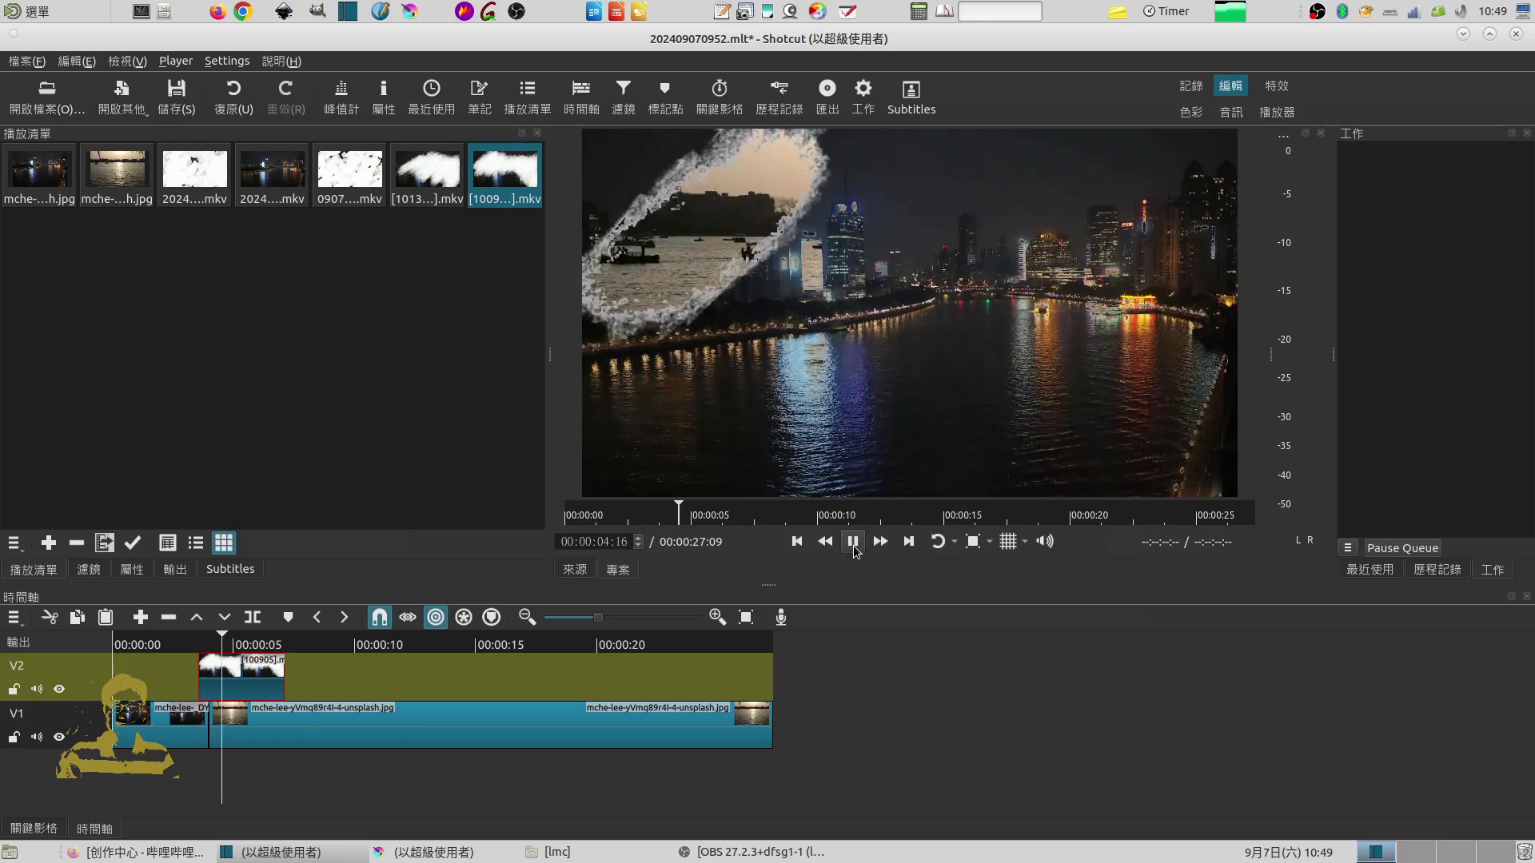
click(853, 547)
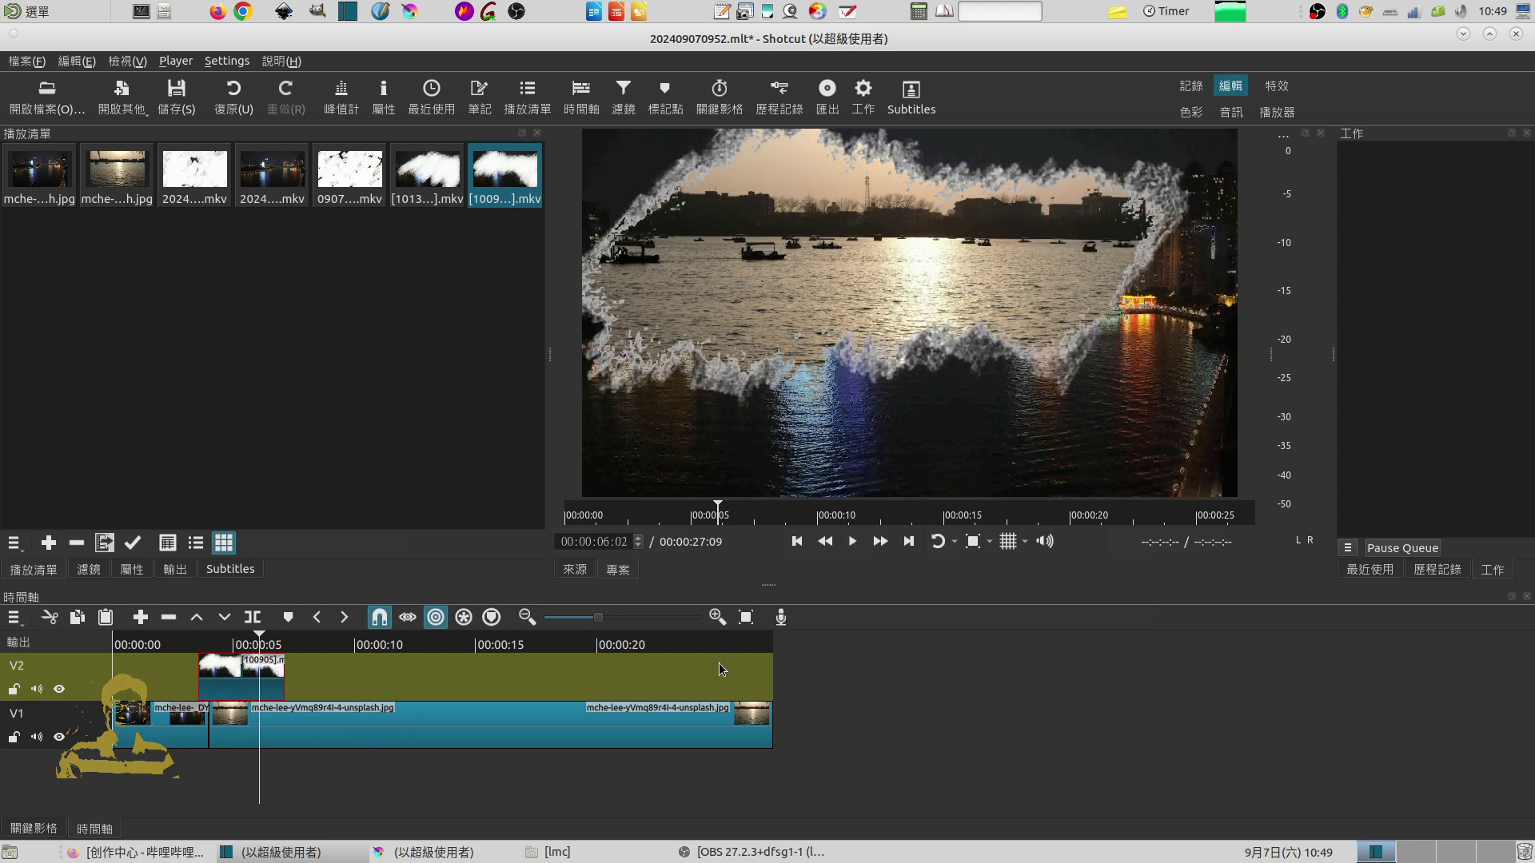
click(852, 549)
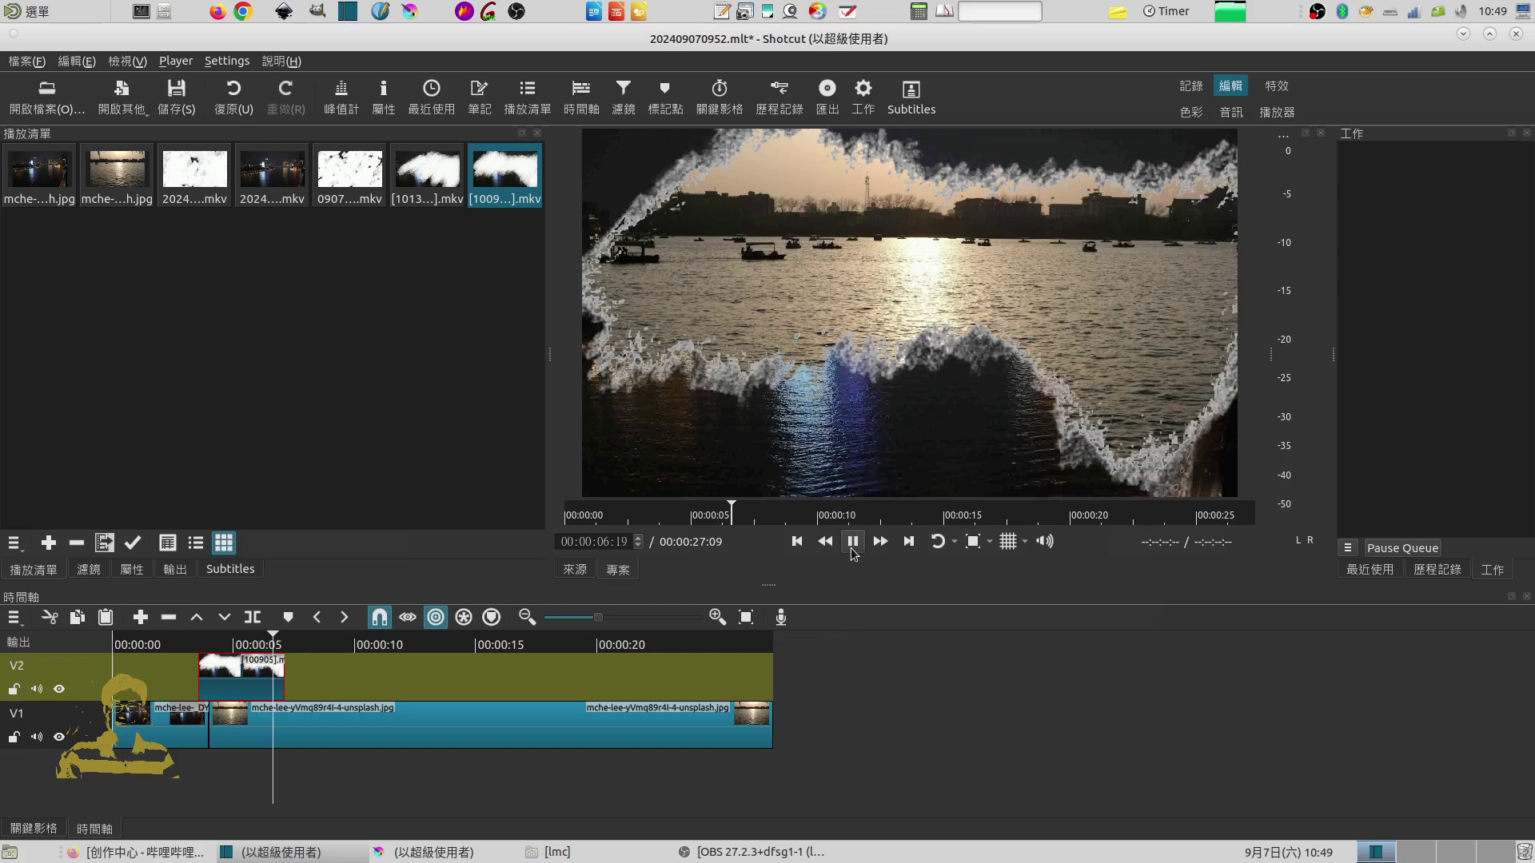
click(852, 545)
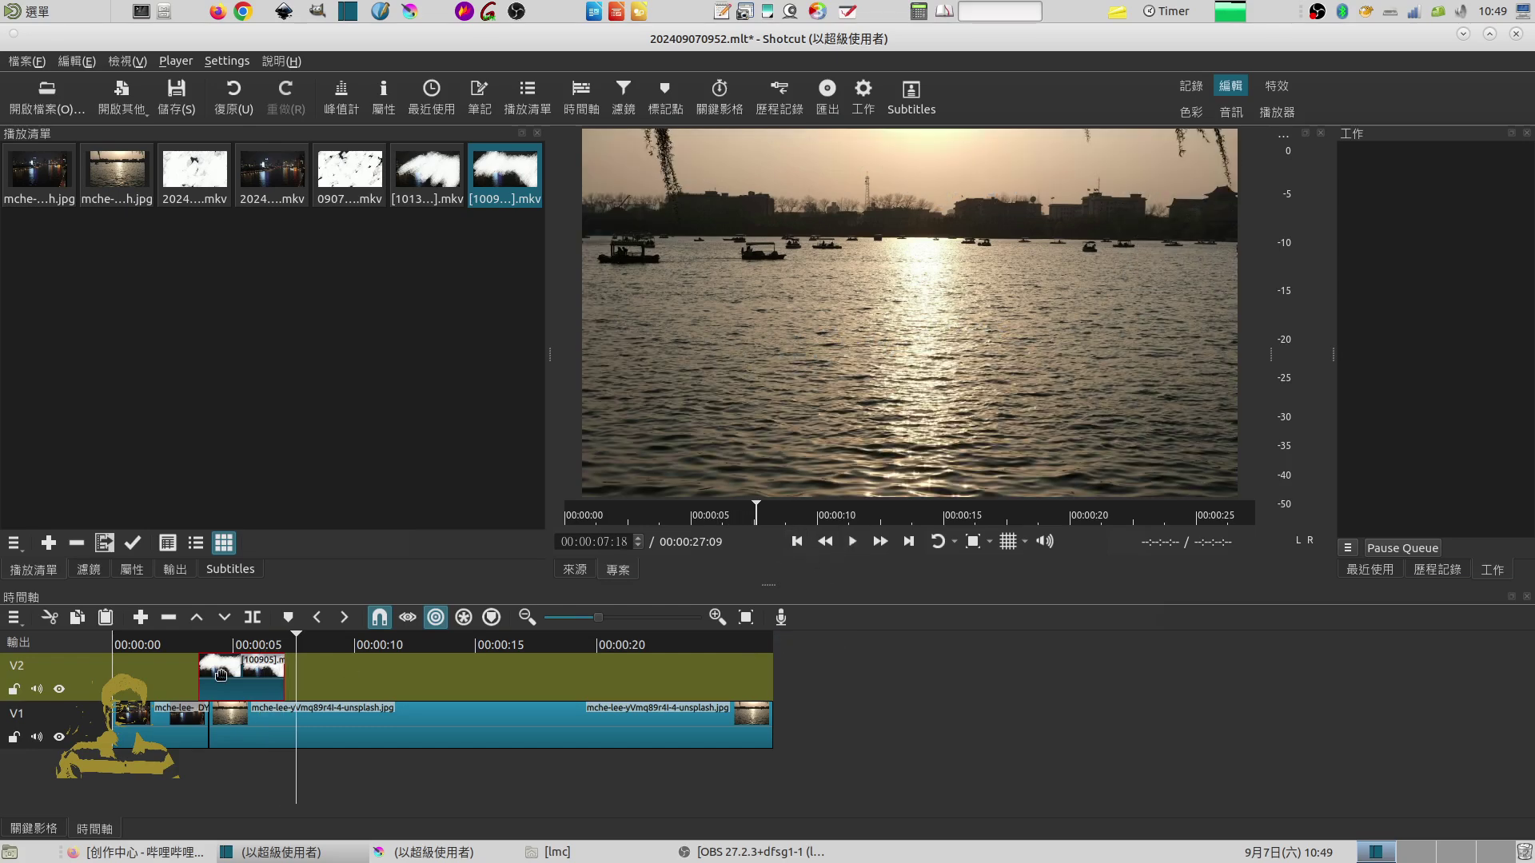
click(185, 644)
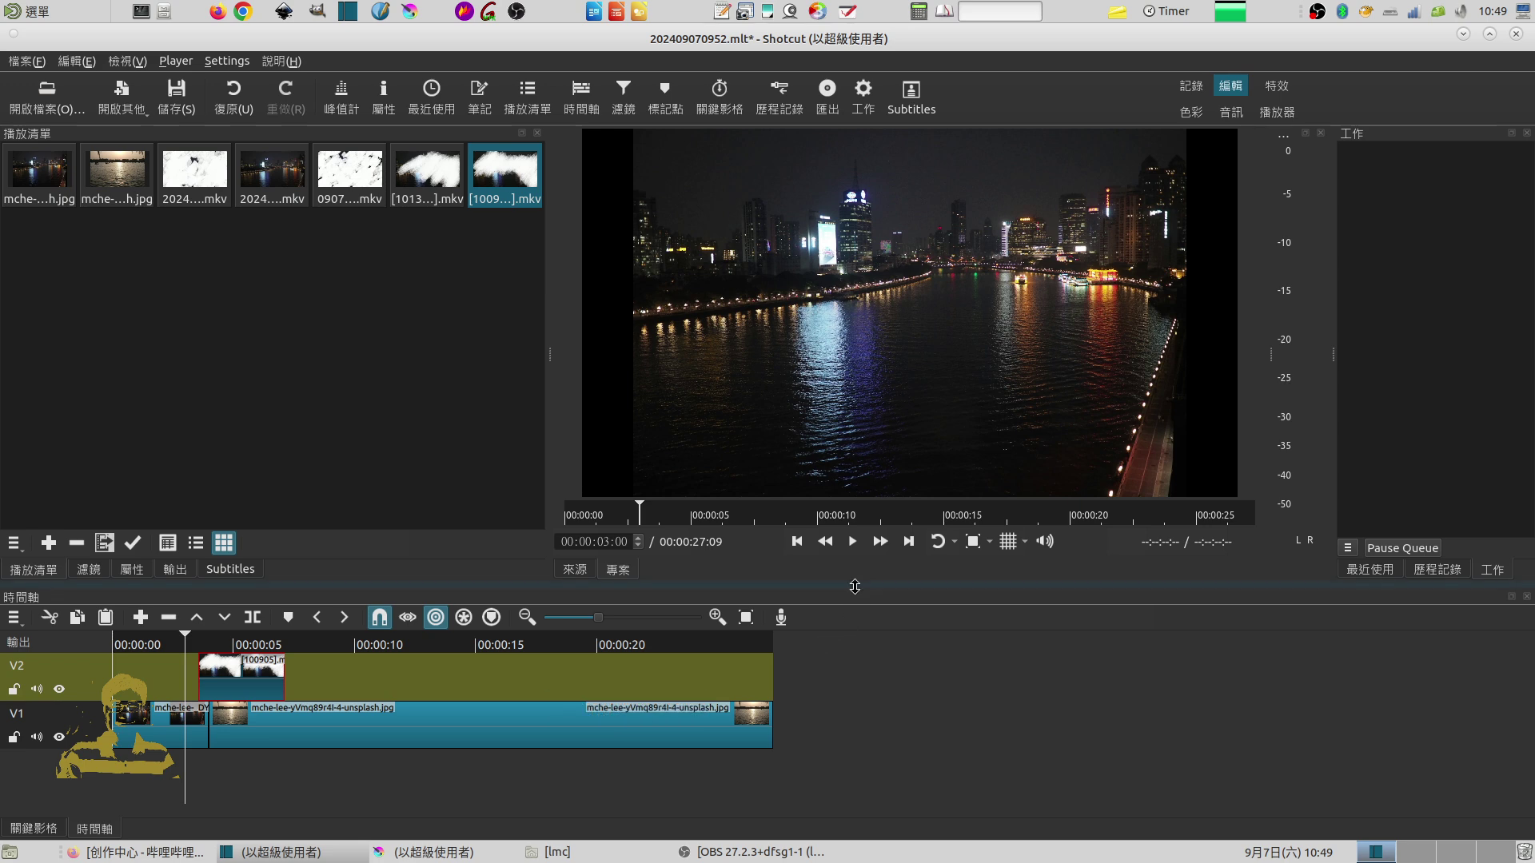
click(854, 551)
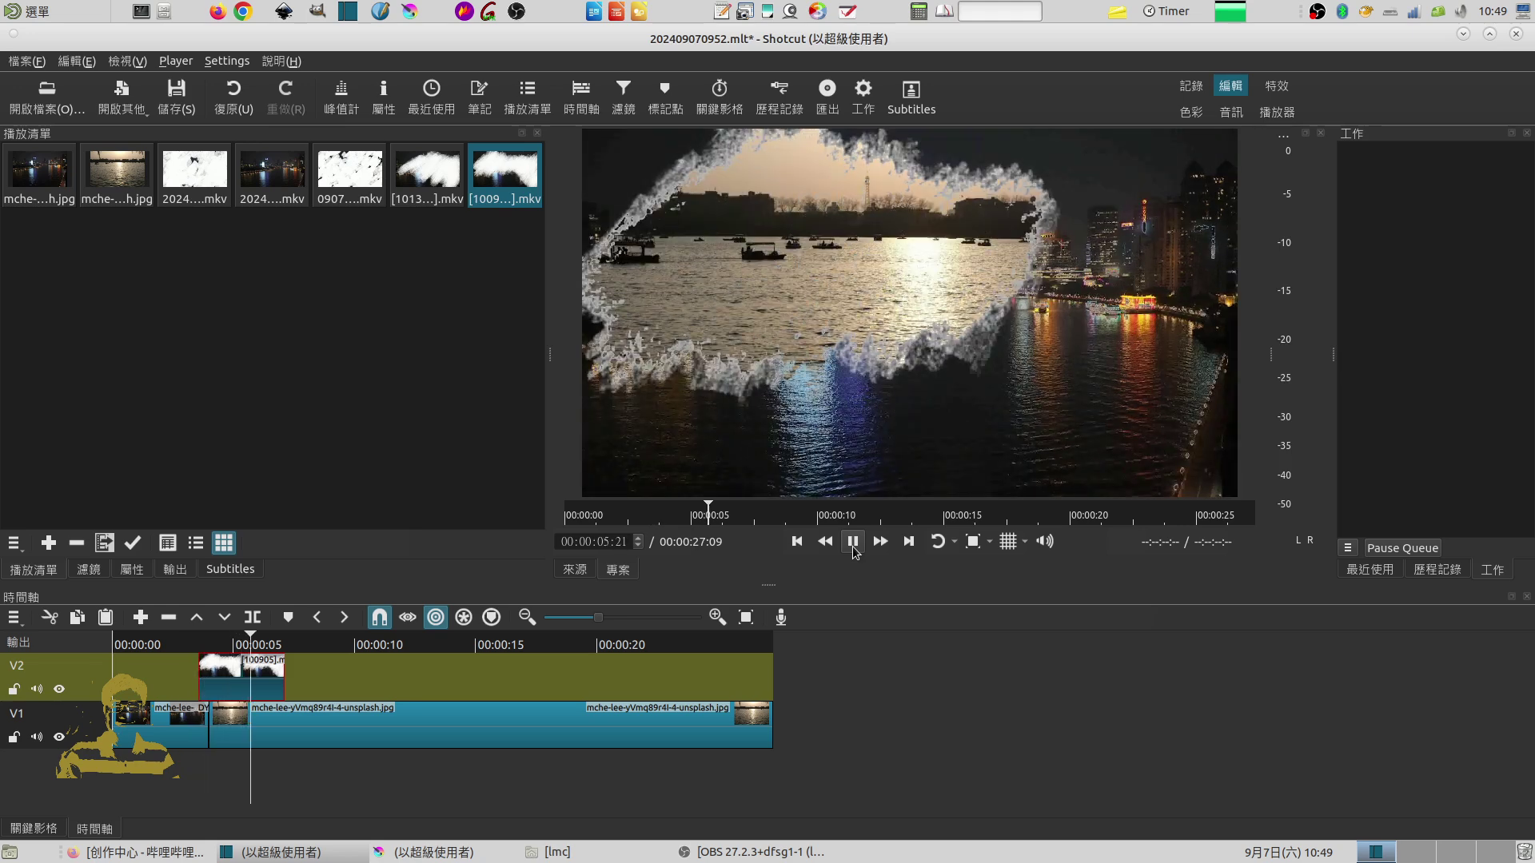
click(854, 550)
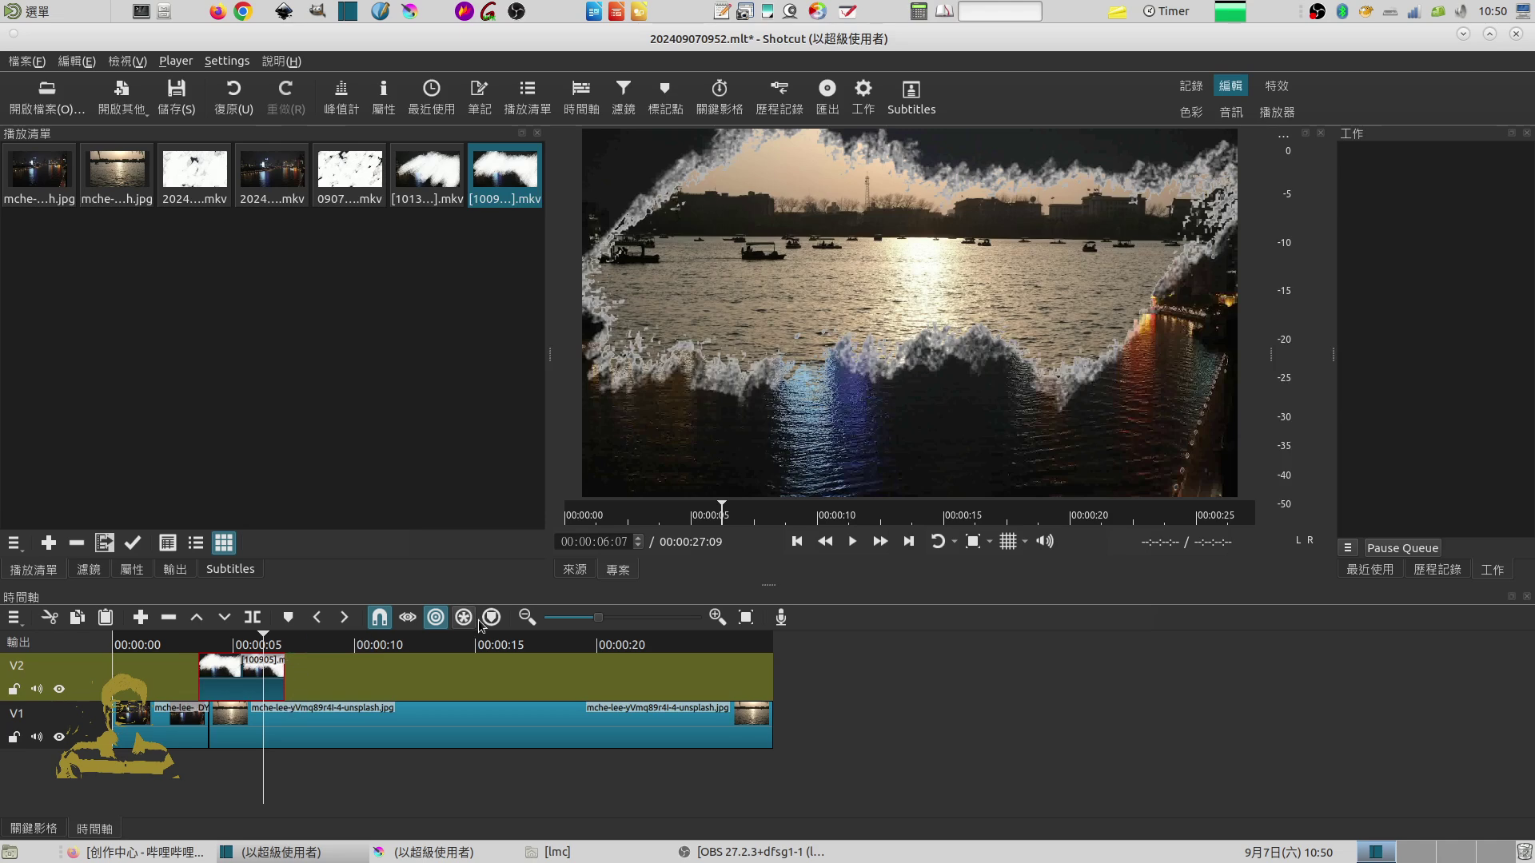
click(187, 643)
click(852, 542)
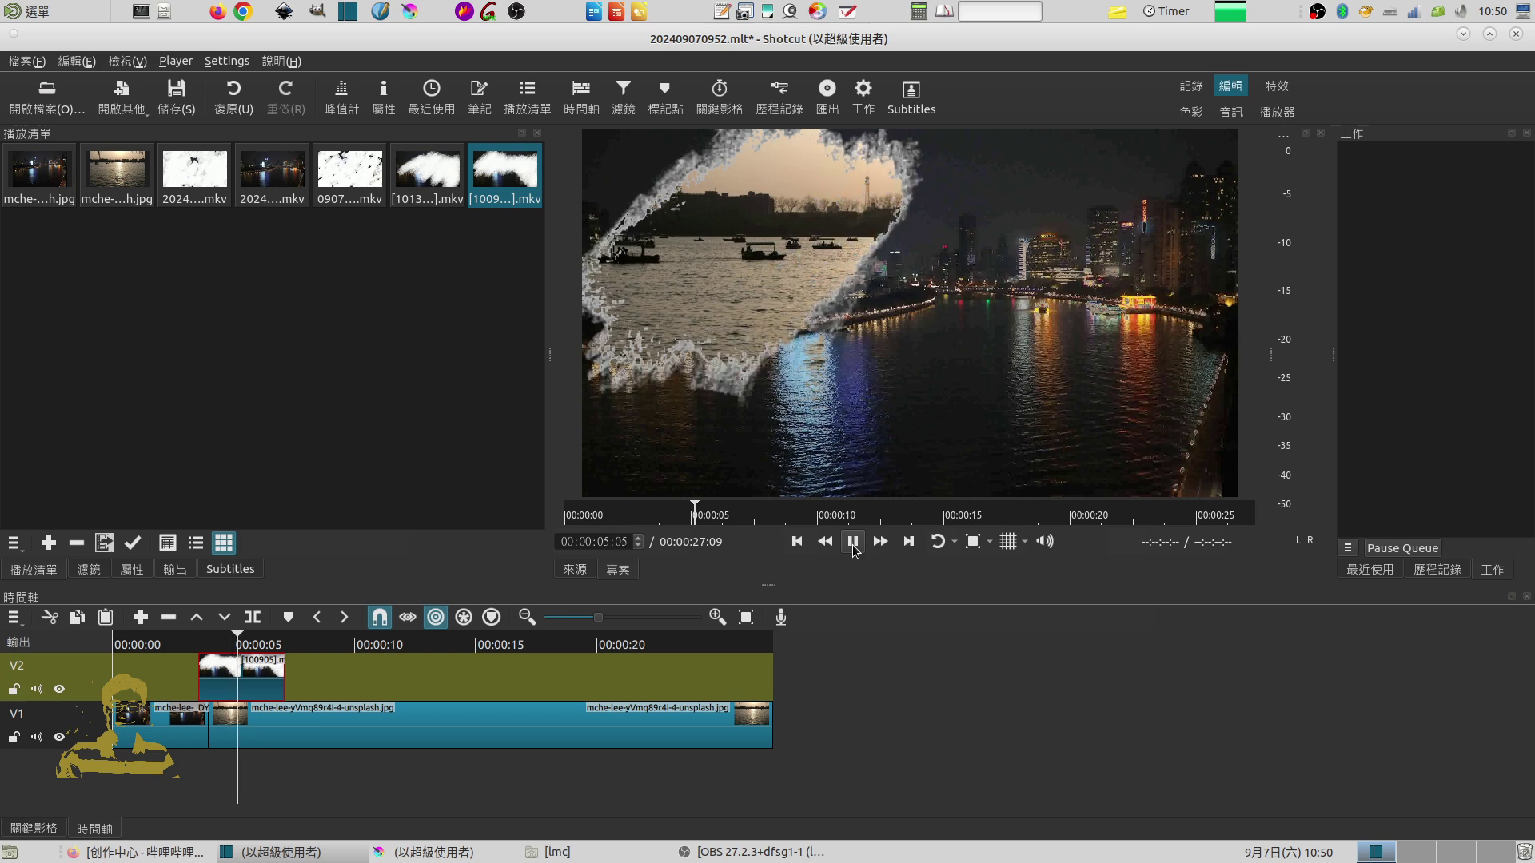
click(853, 542)
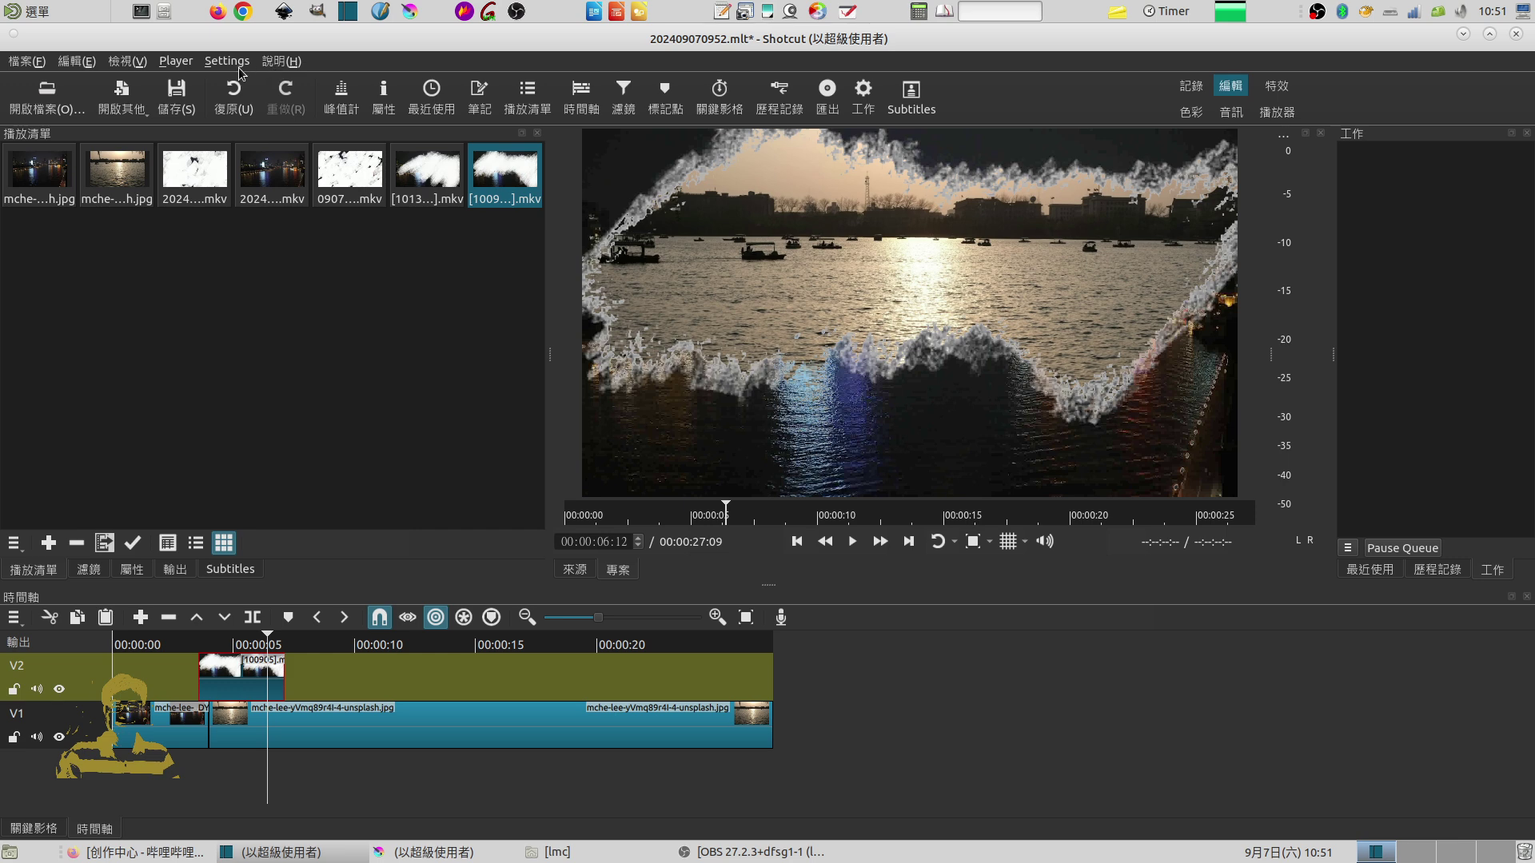
Remove the third playlist clip, then use 全部移除 (Remove All) for the rest
click(77, 64)
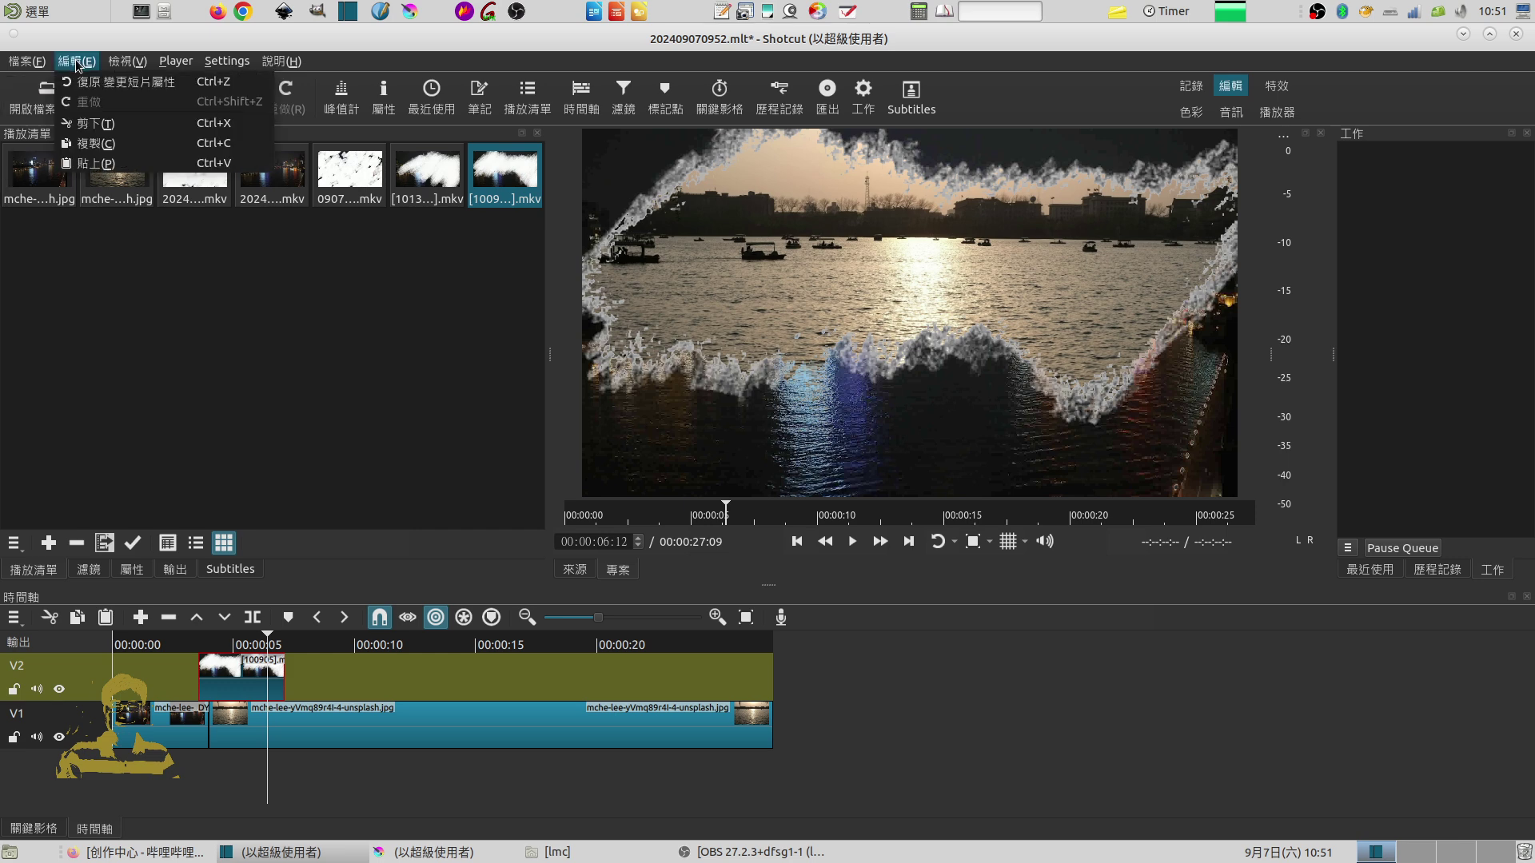
mouse_move(21, 64)
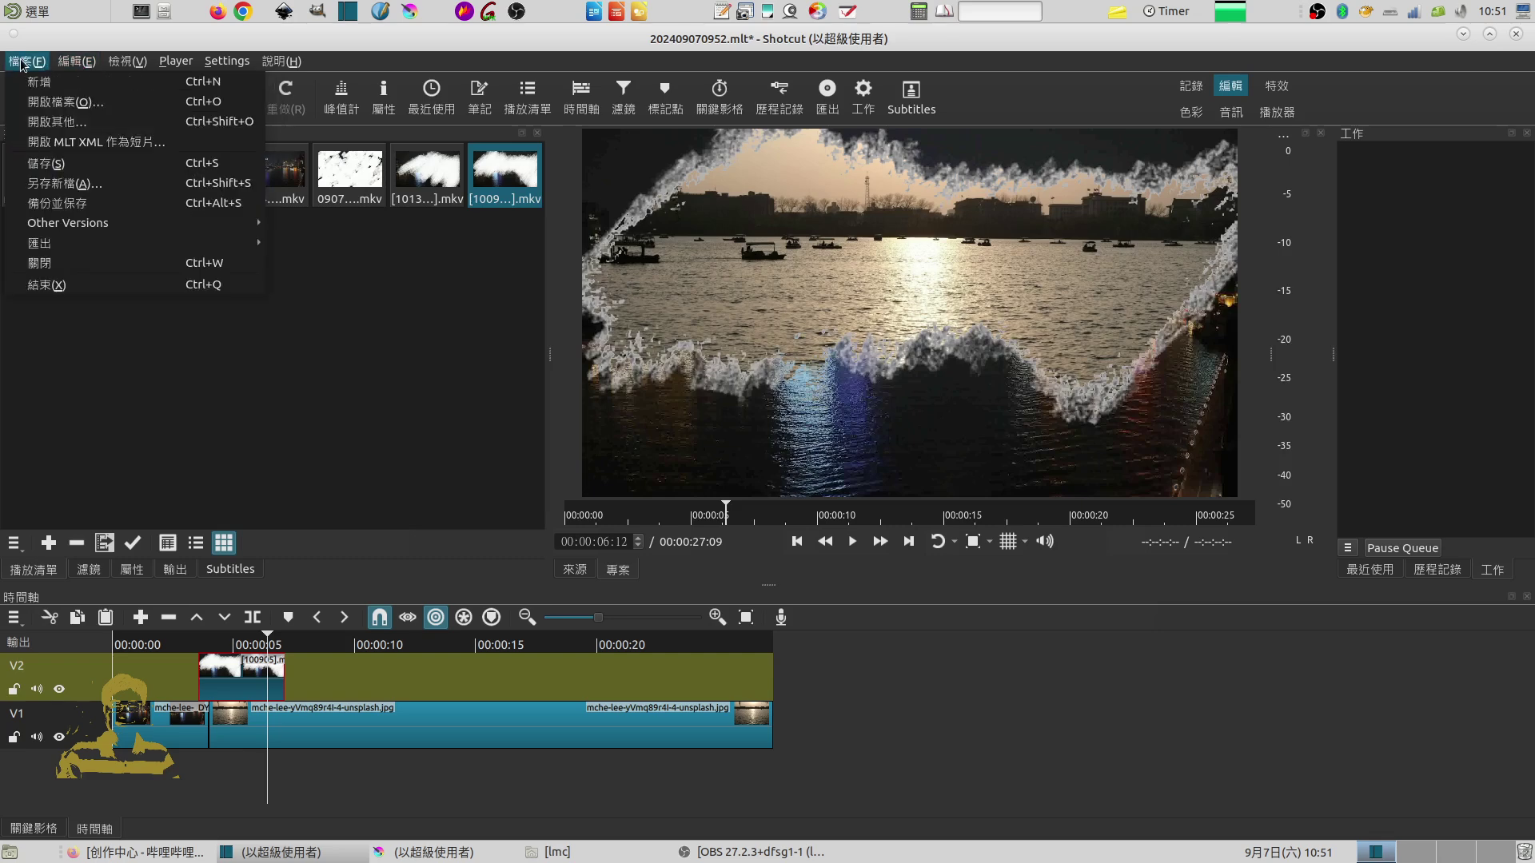
click(293, 442)
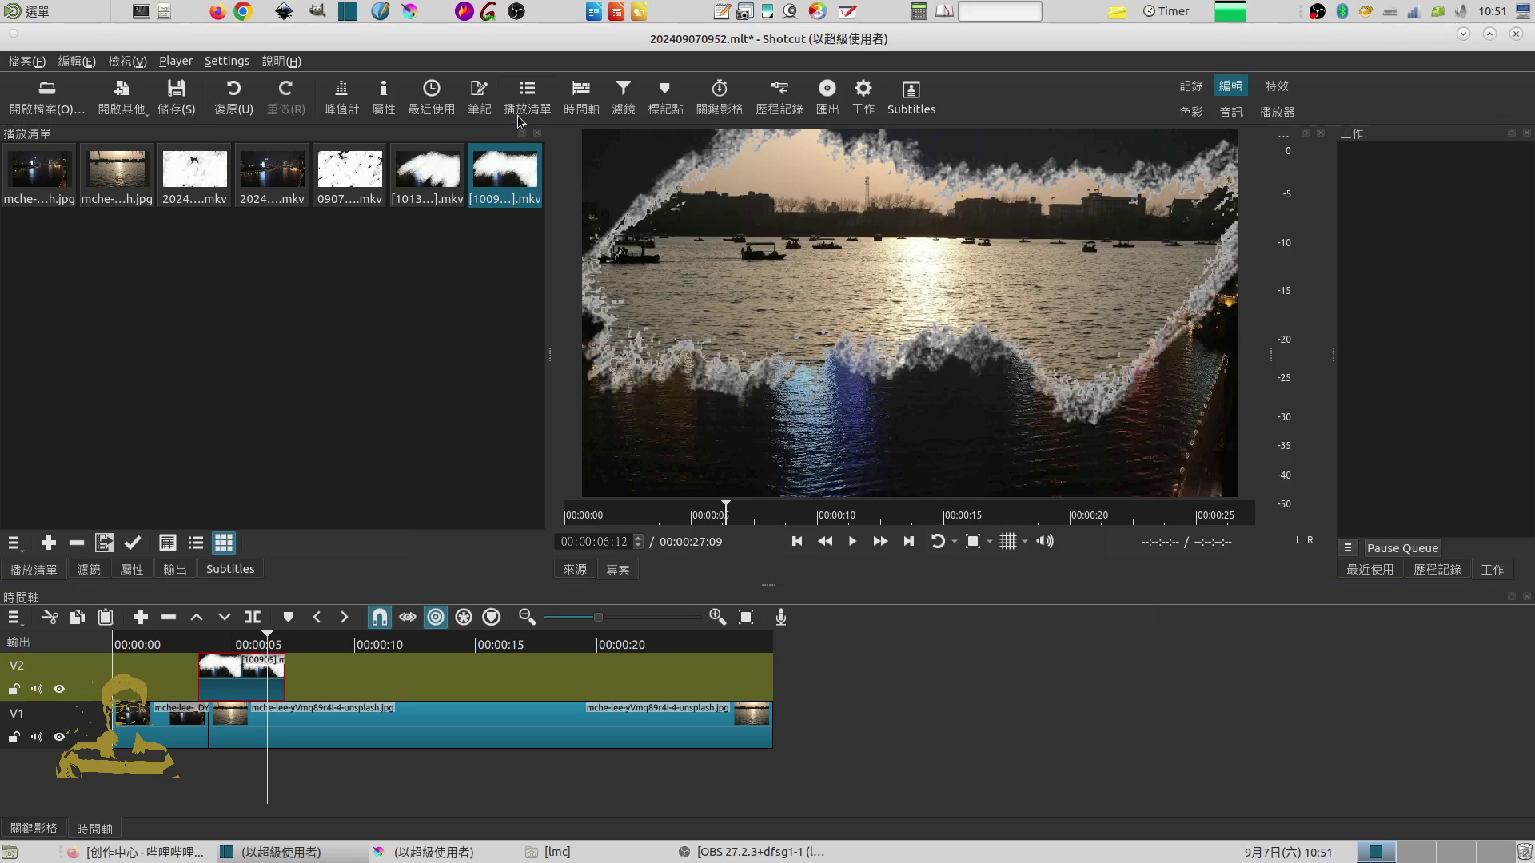
click(185, 188)
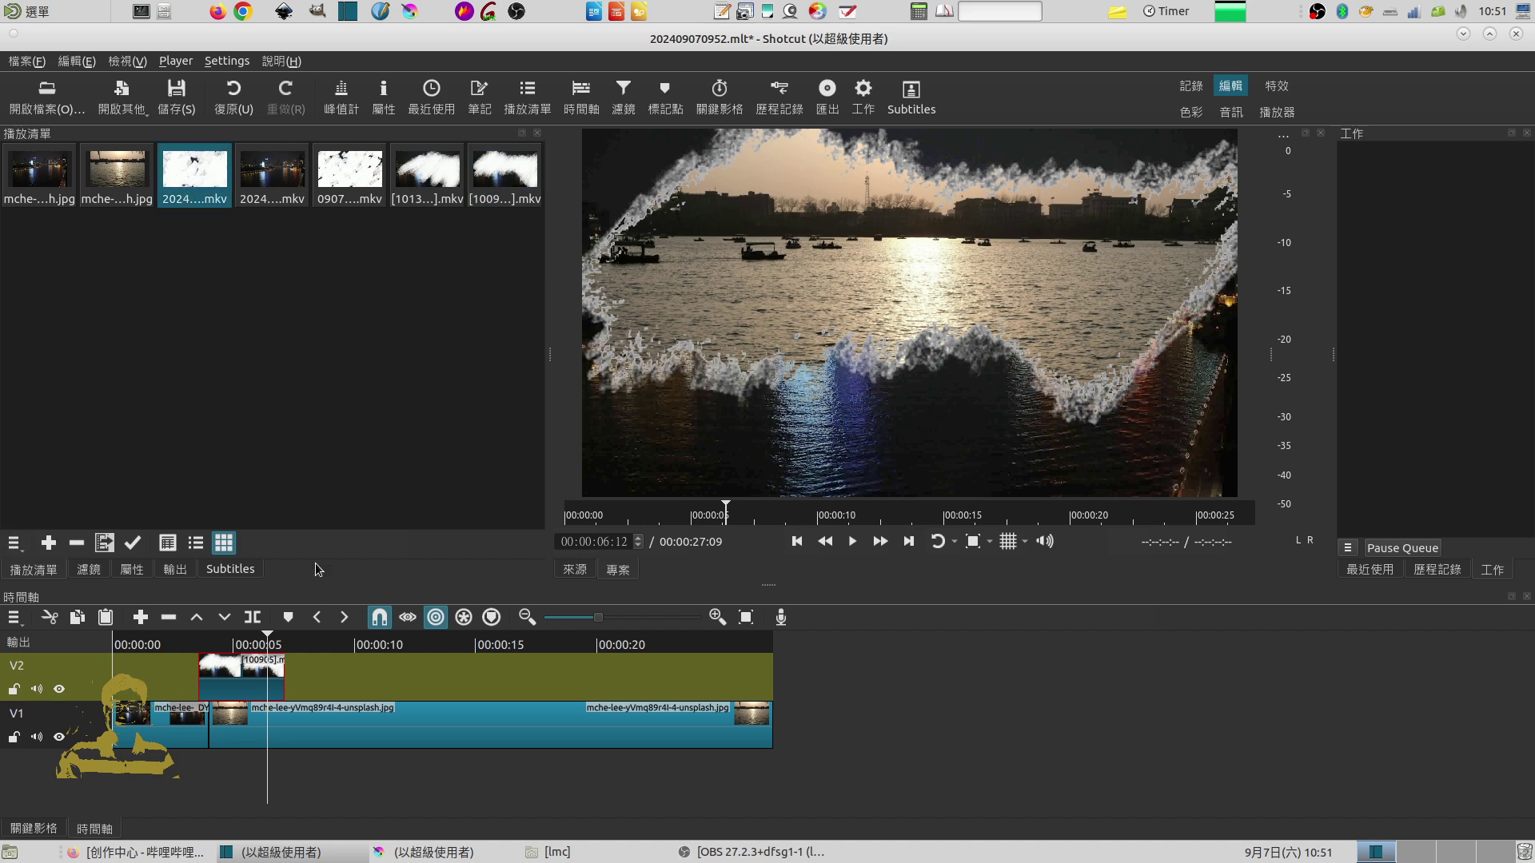
click(78, 544)
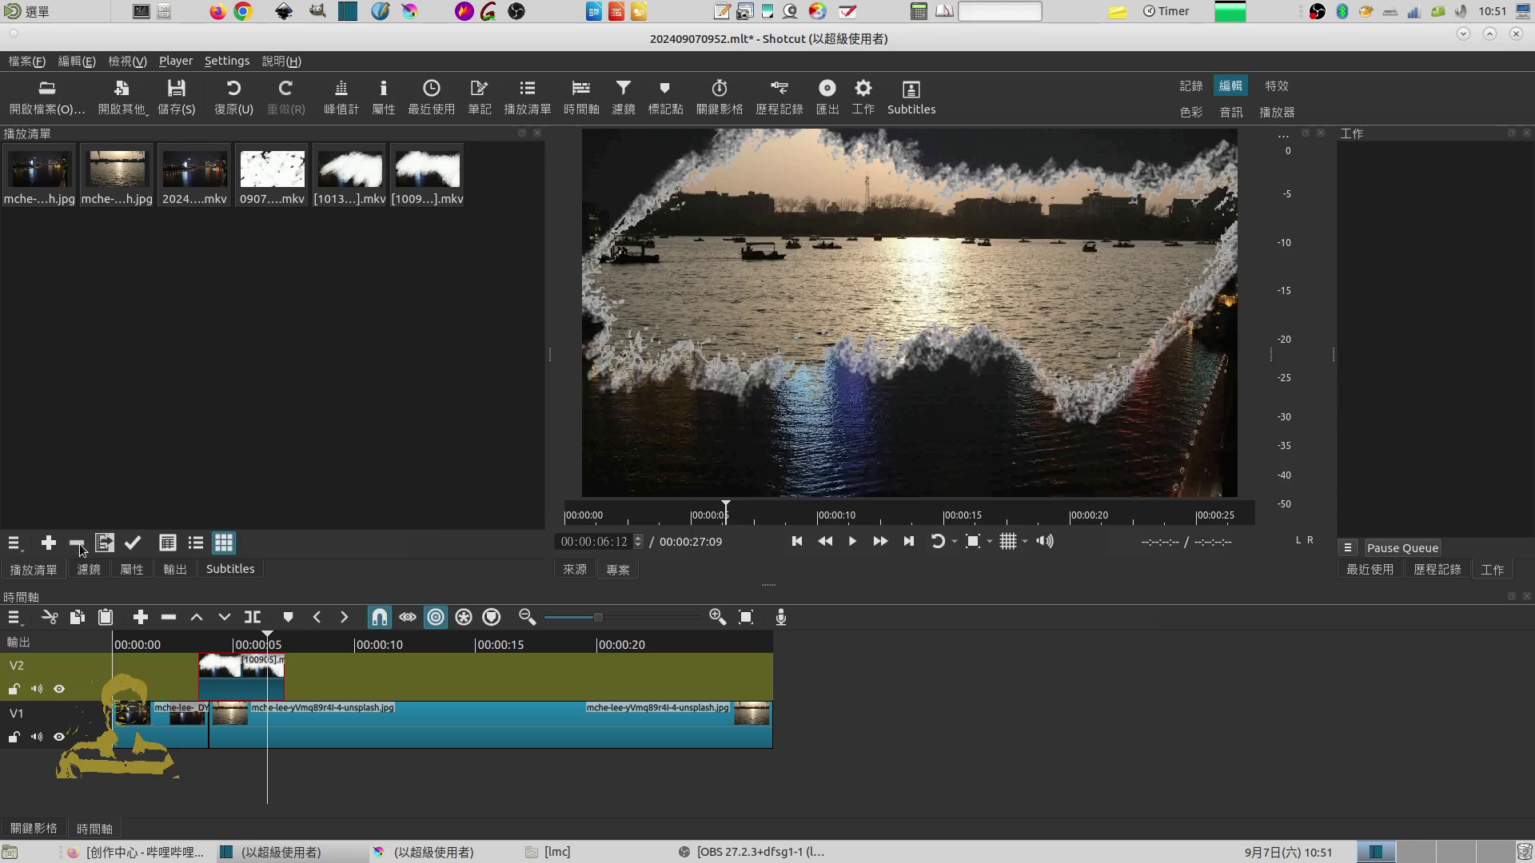
click(16, 546)
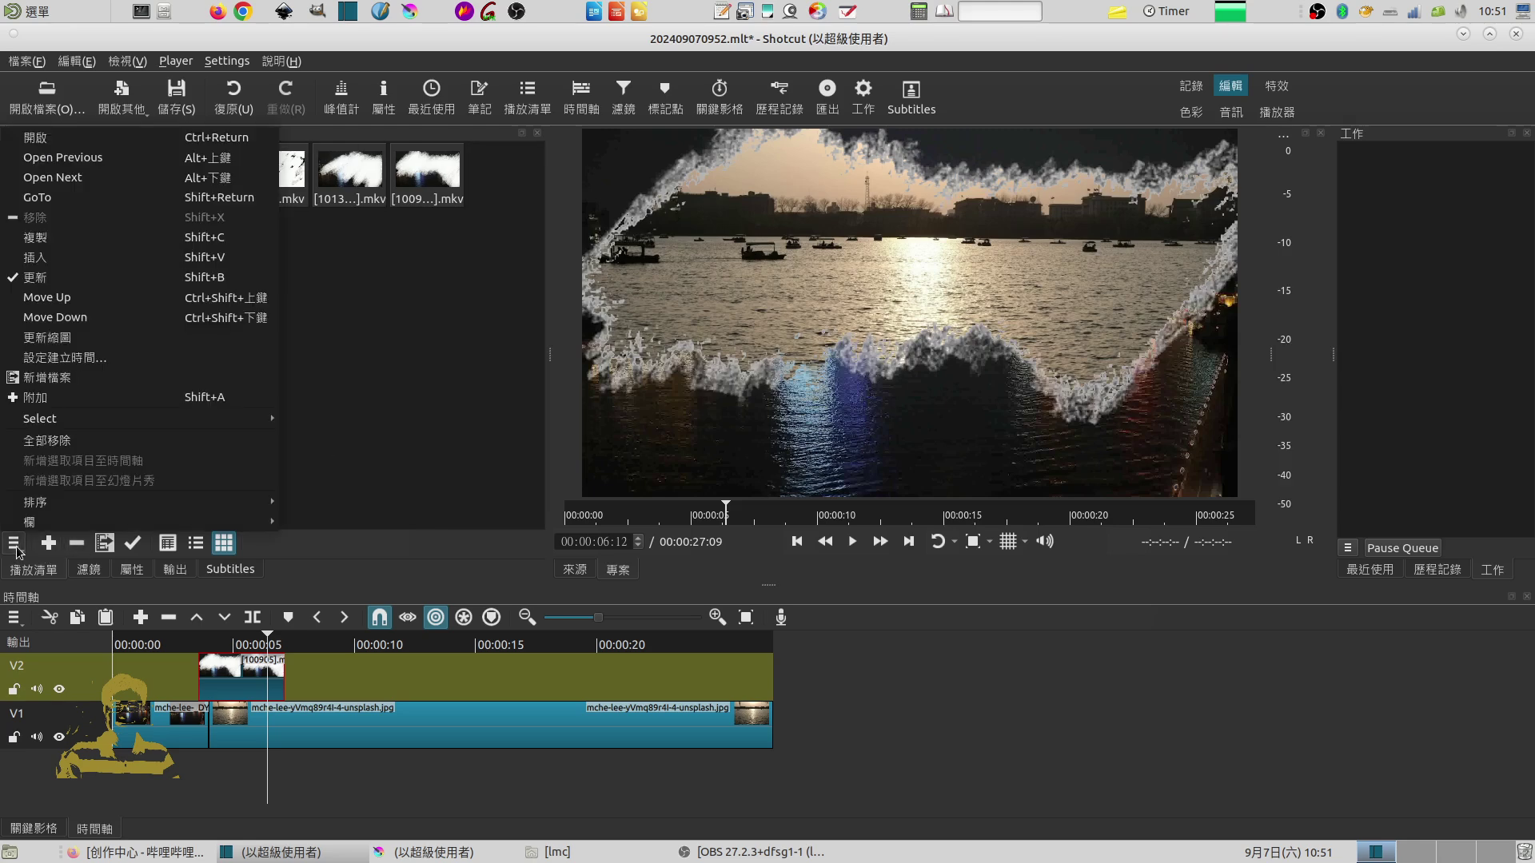
mouse_move(20, 521)
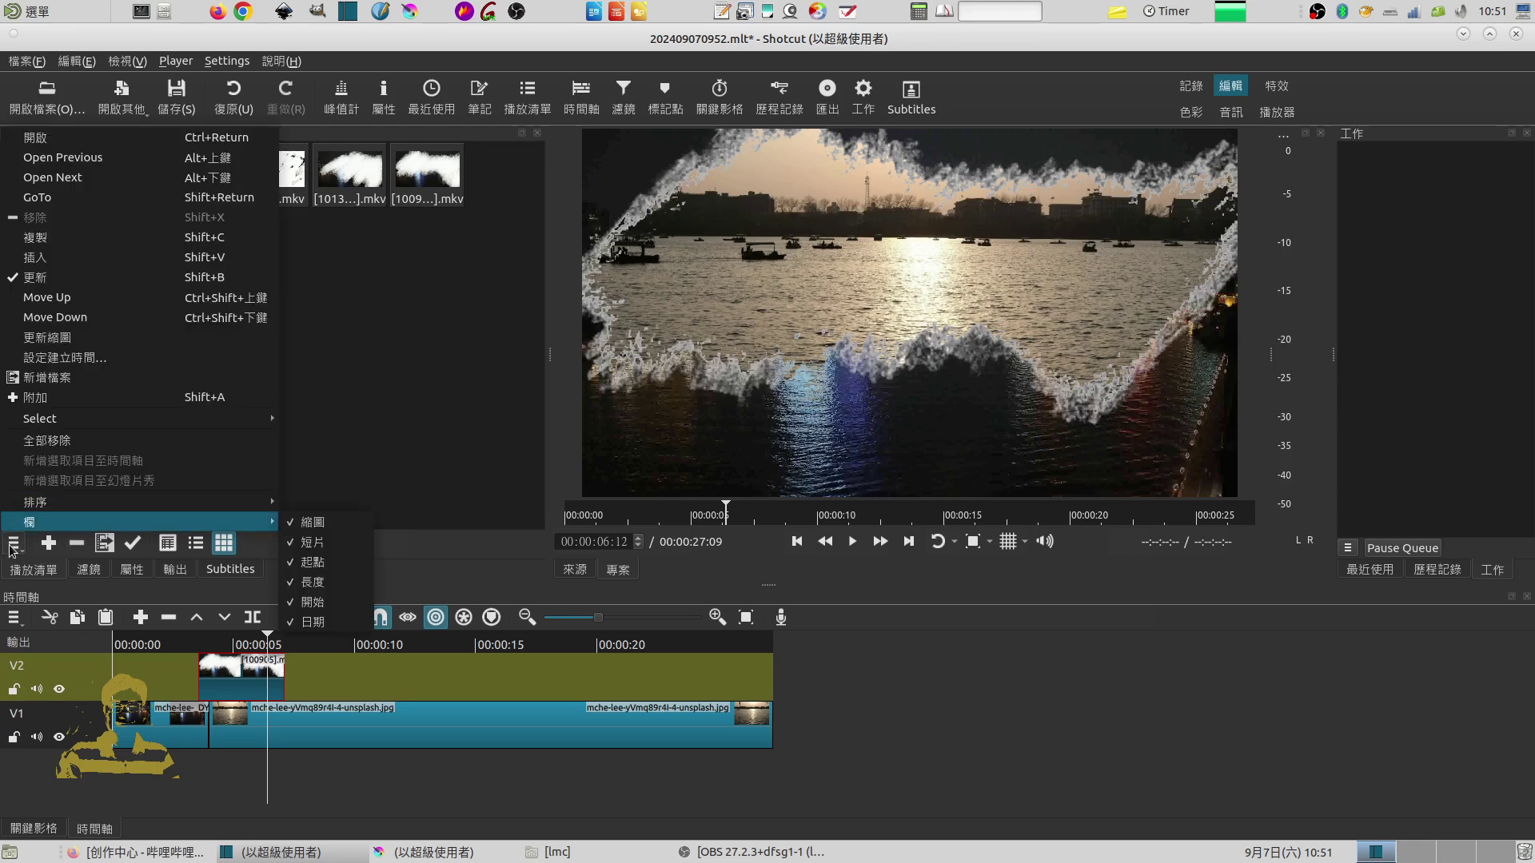
click(44, 441)
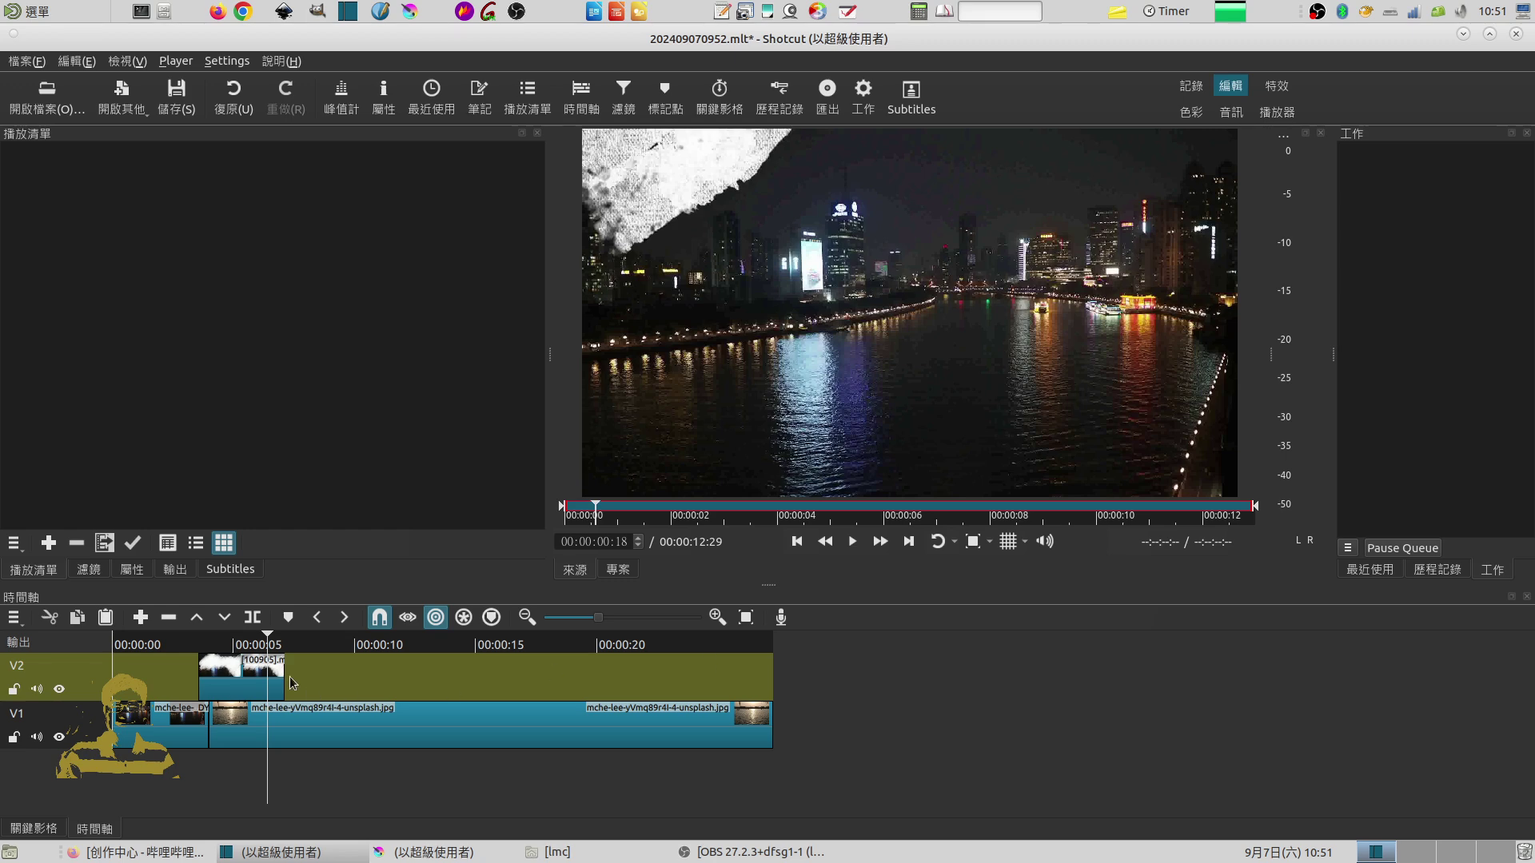
Delete the V2 track and then the V1 track with 移除軌道 from each track header
right_click(97, 689)
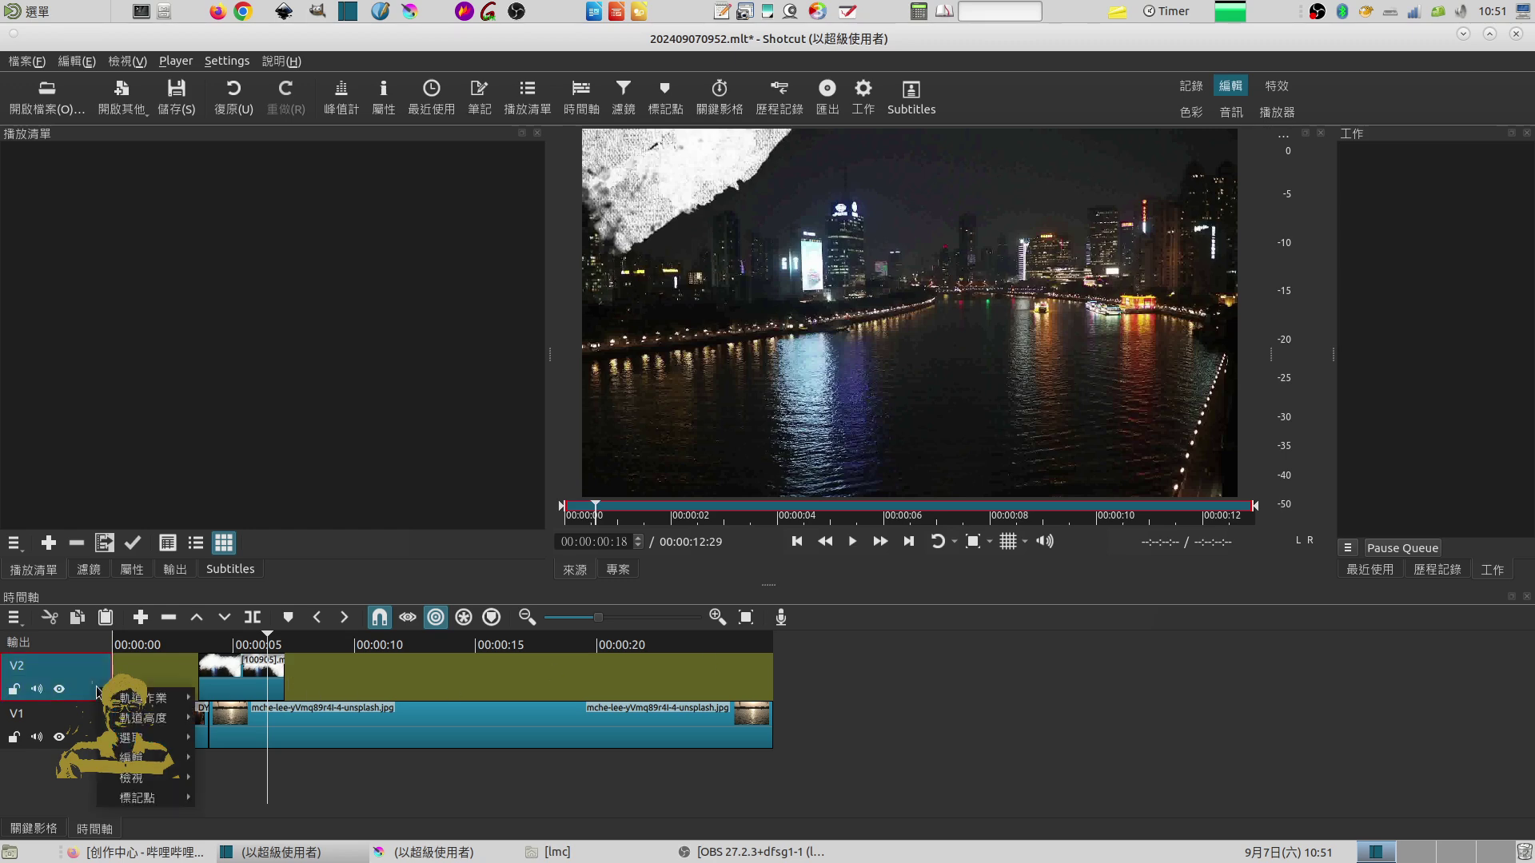
mouse_move(148, 703)
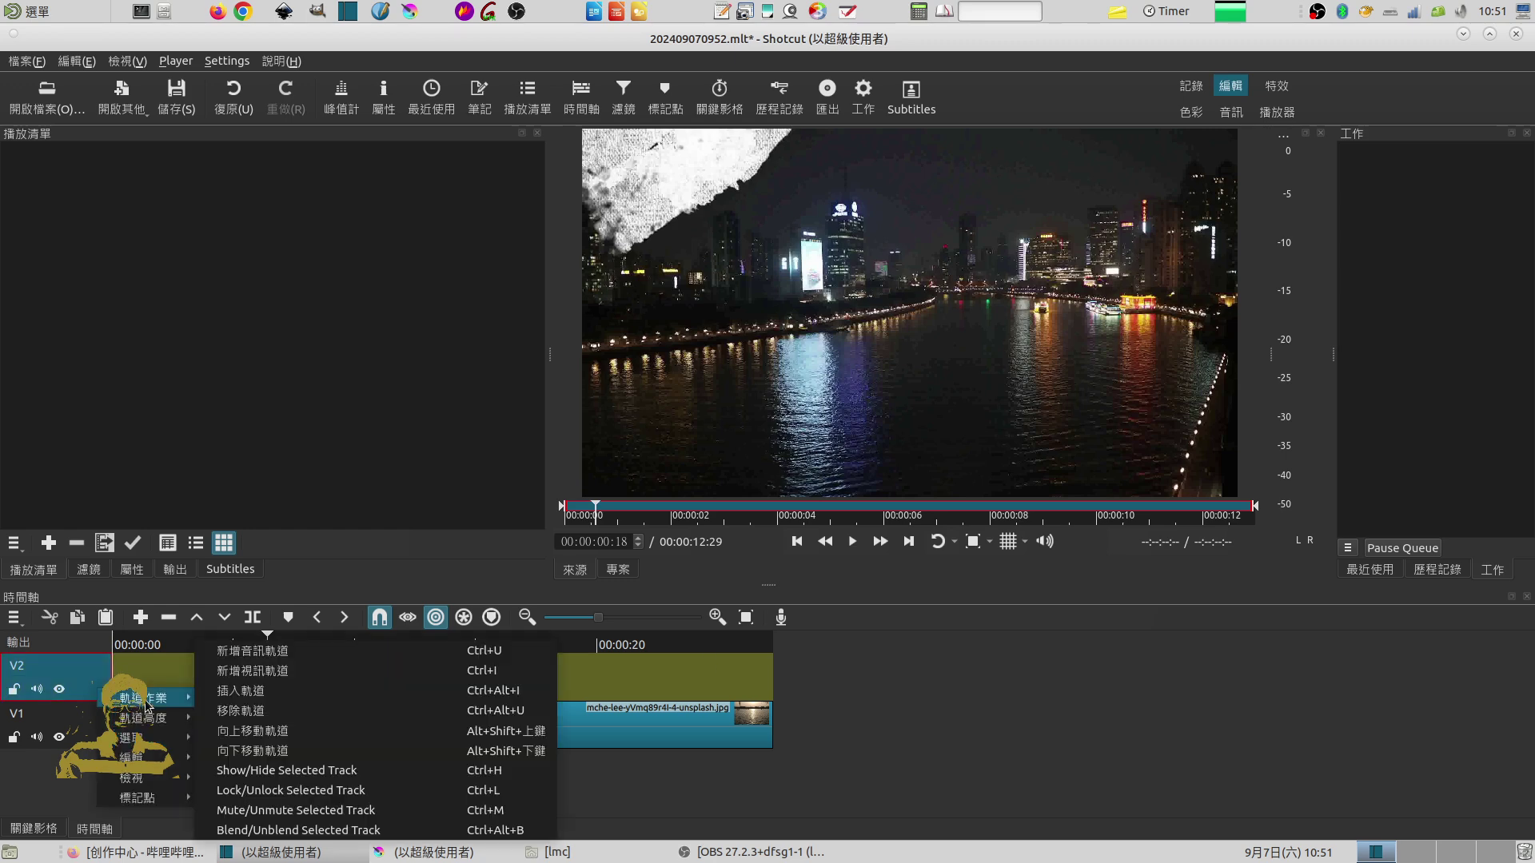
click(286, 710)
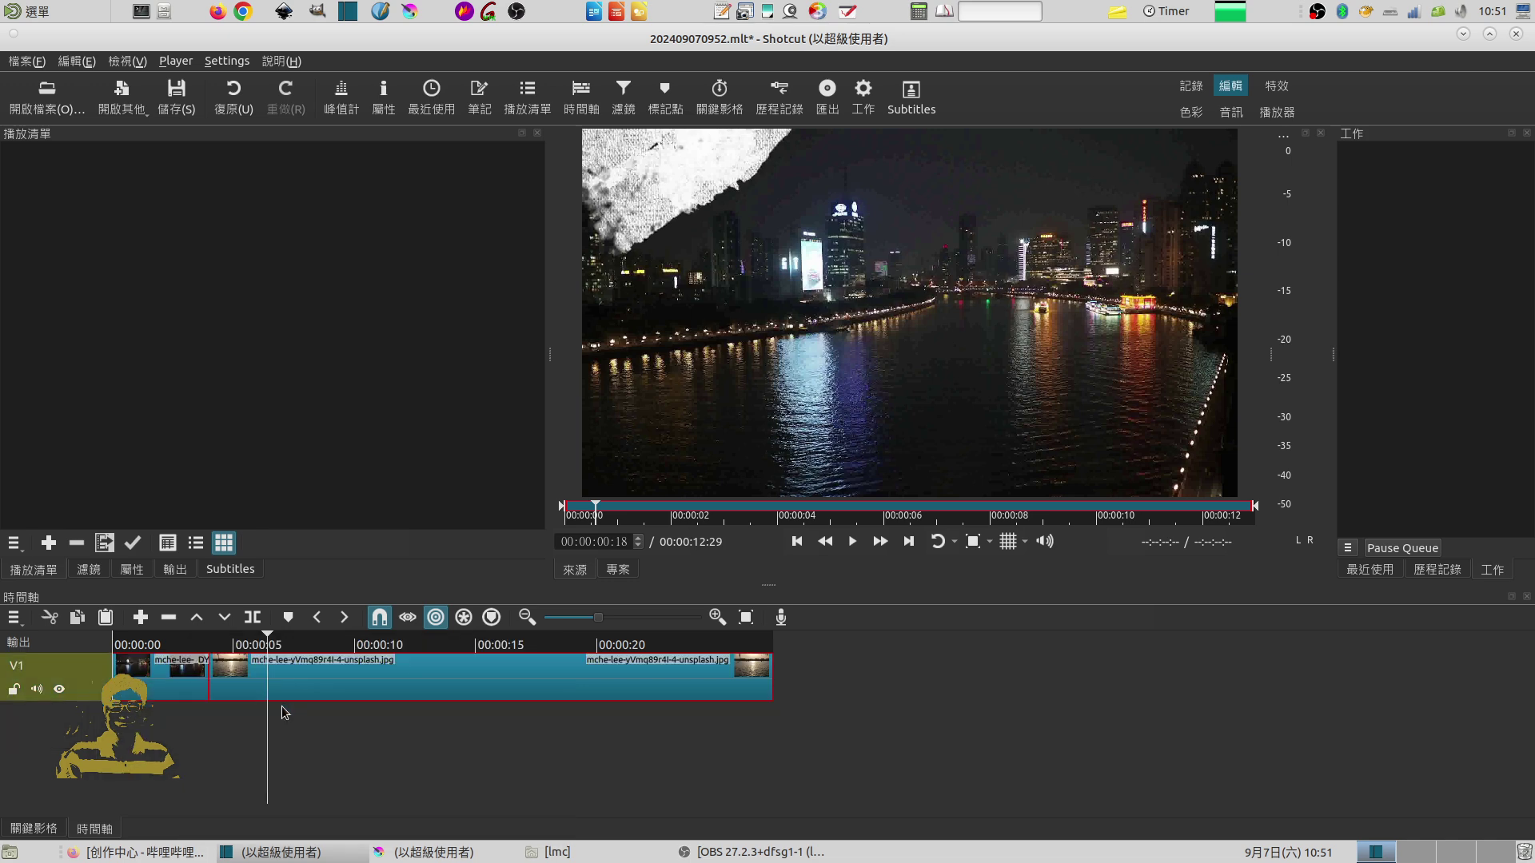
right_click(93, 674)
mouse_move(149, 687)
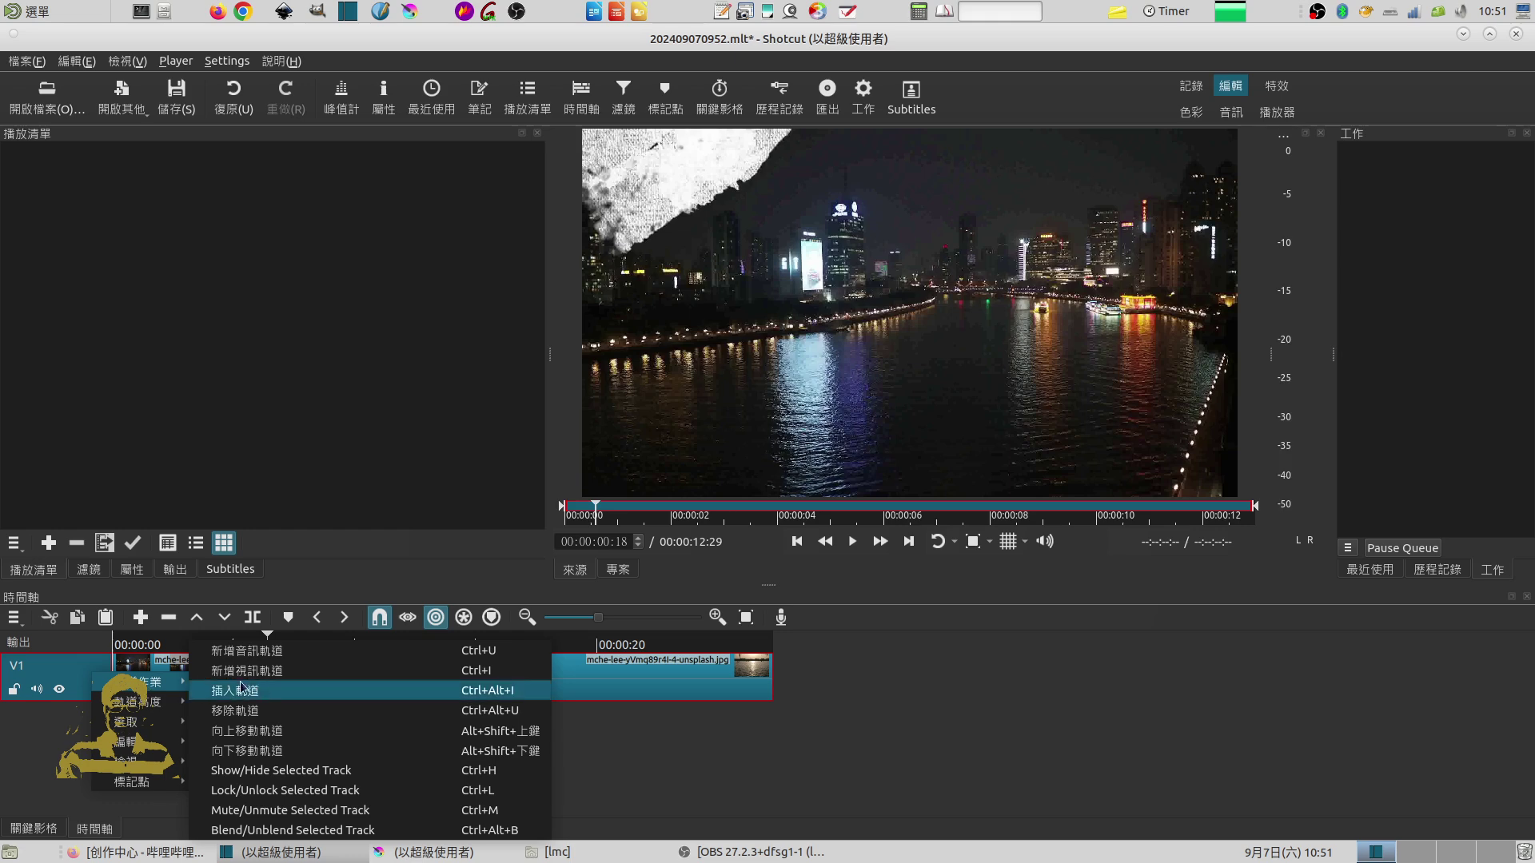
click(257, 712)
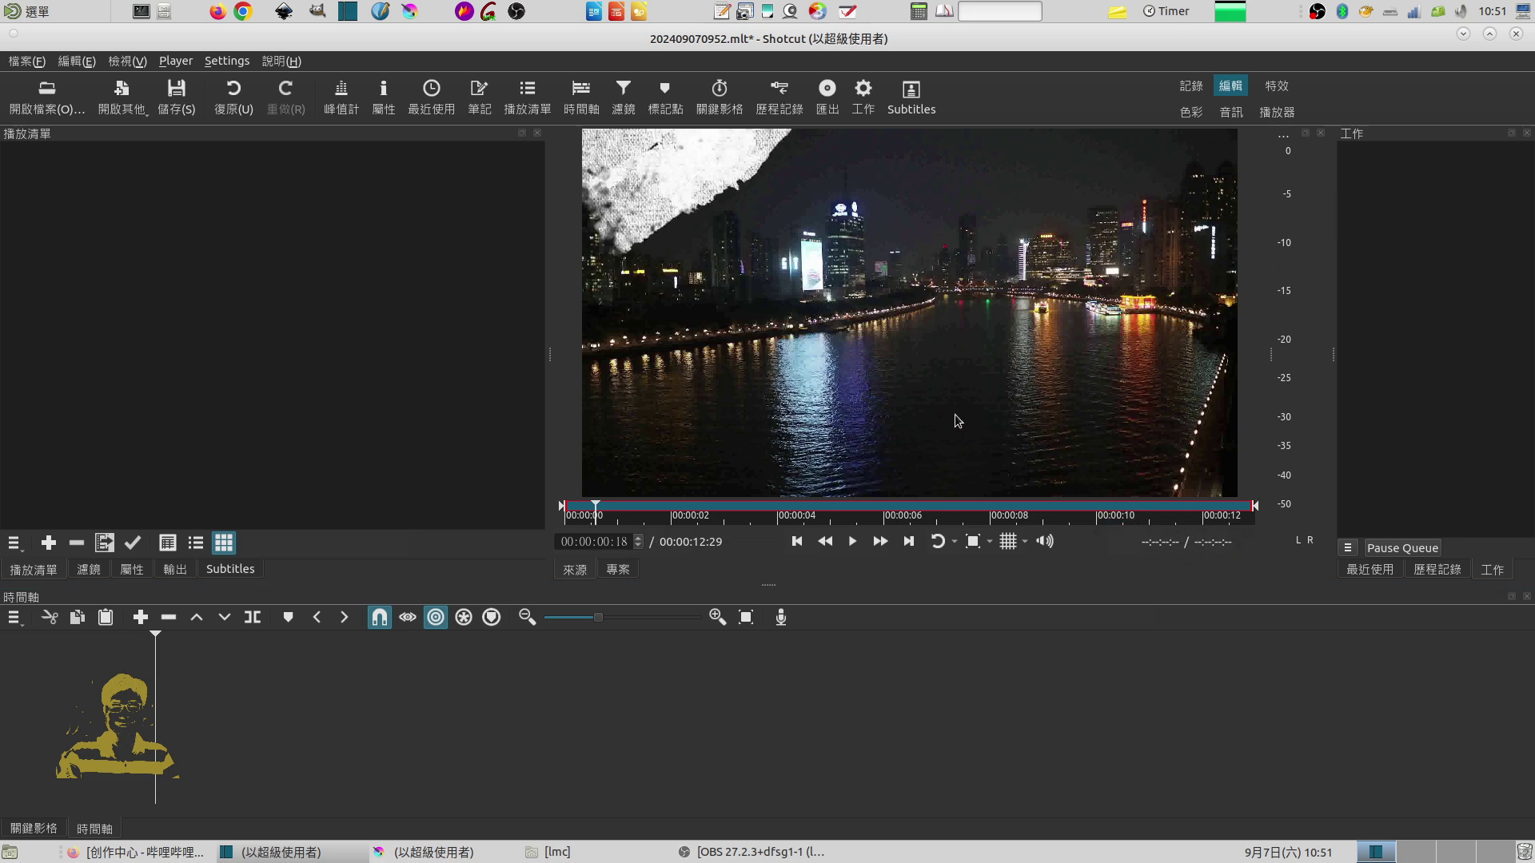
Open the Camera folder on the 新增磁碟區 drive in the file manager
click(569, 853)
click(670, 422)
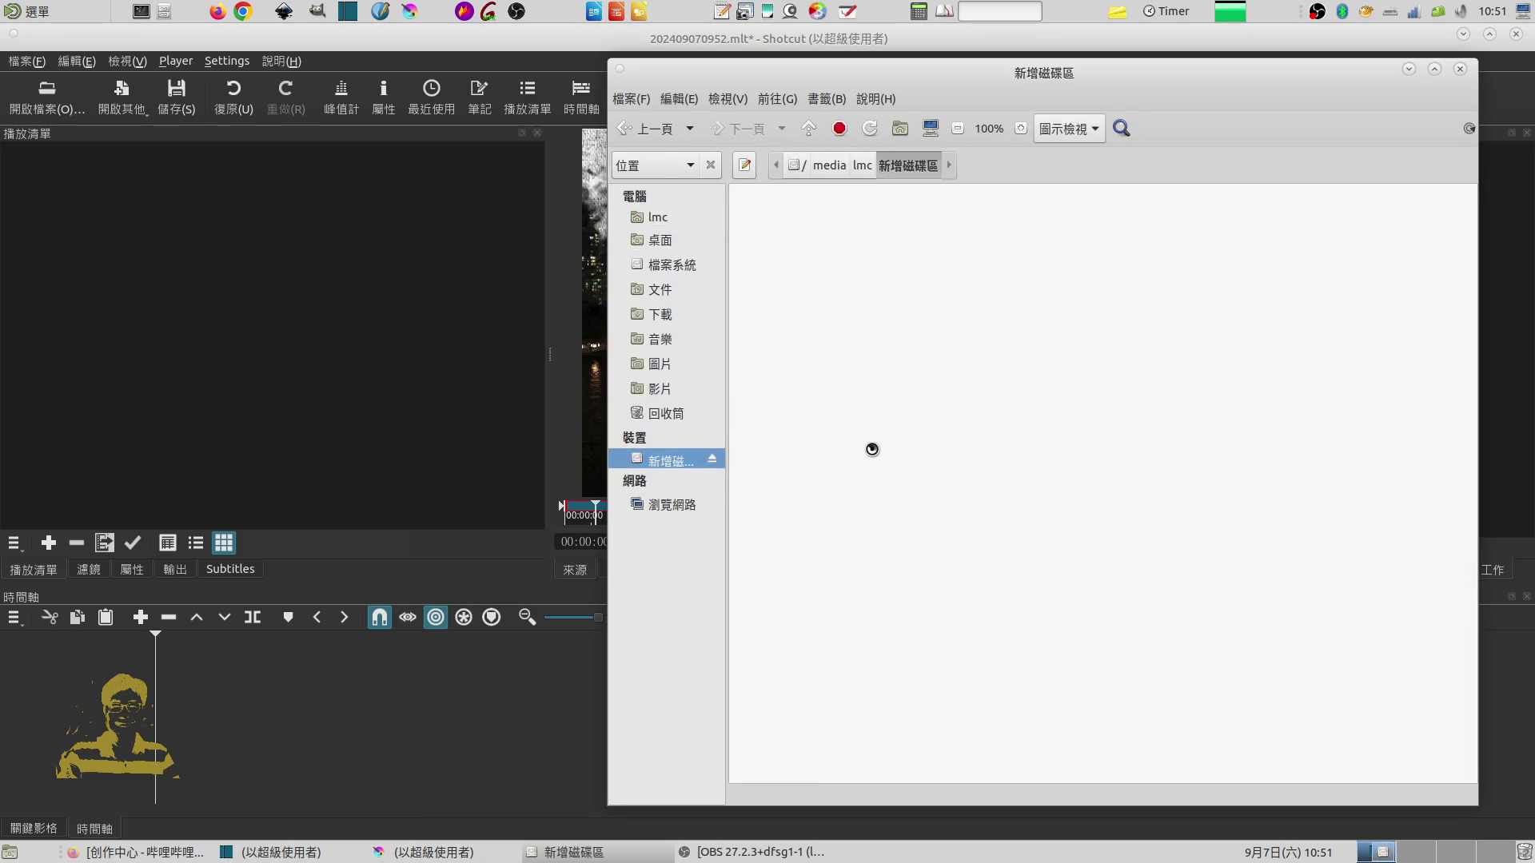
double_click(1164, 336)
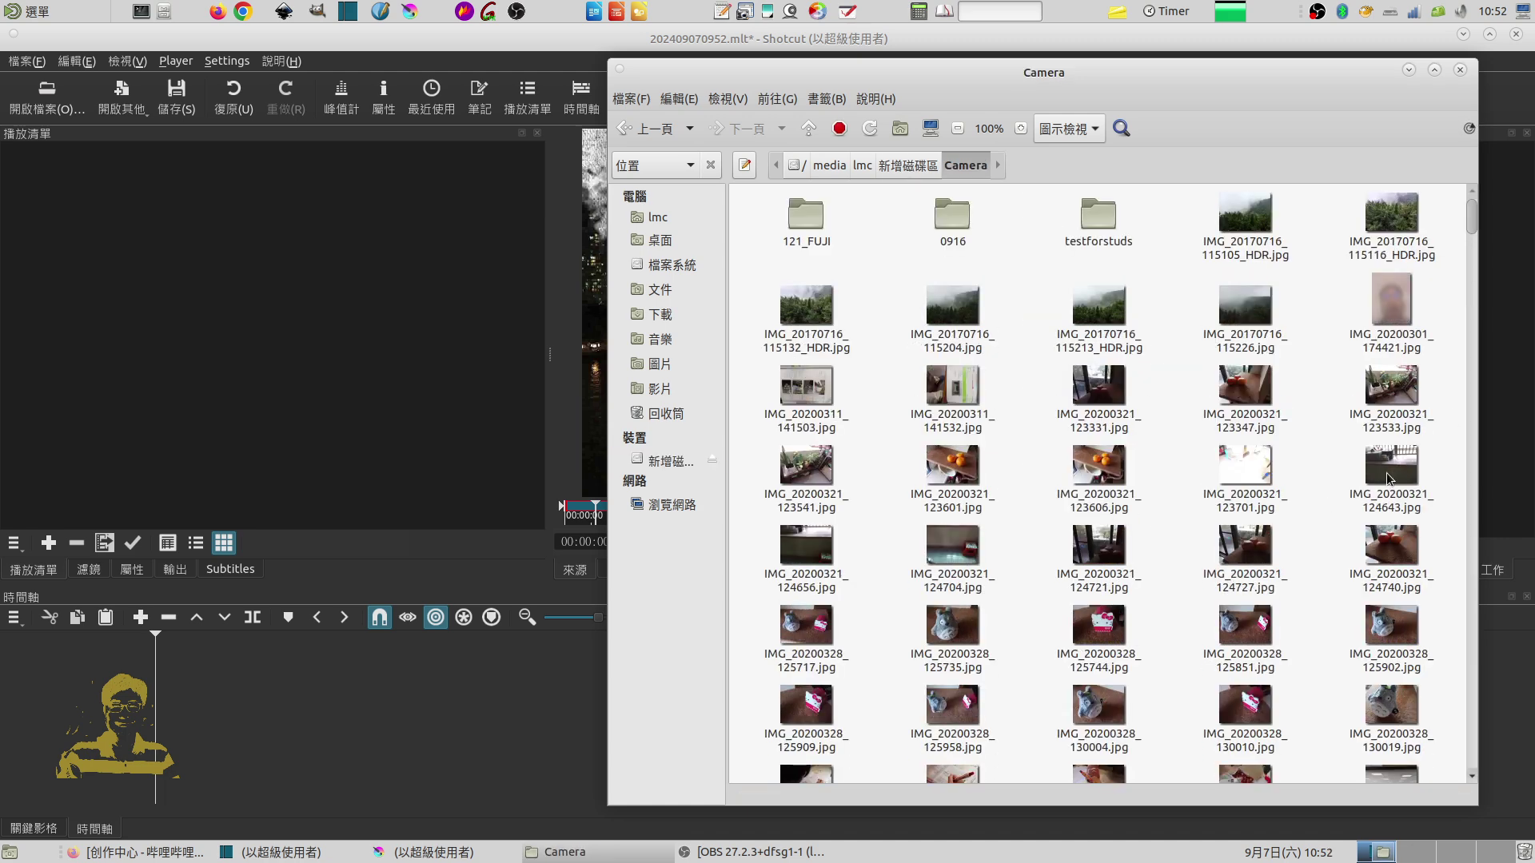
drag(1471, 214, 1418, 745)
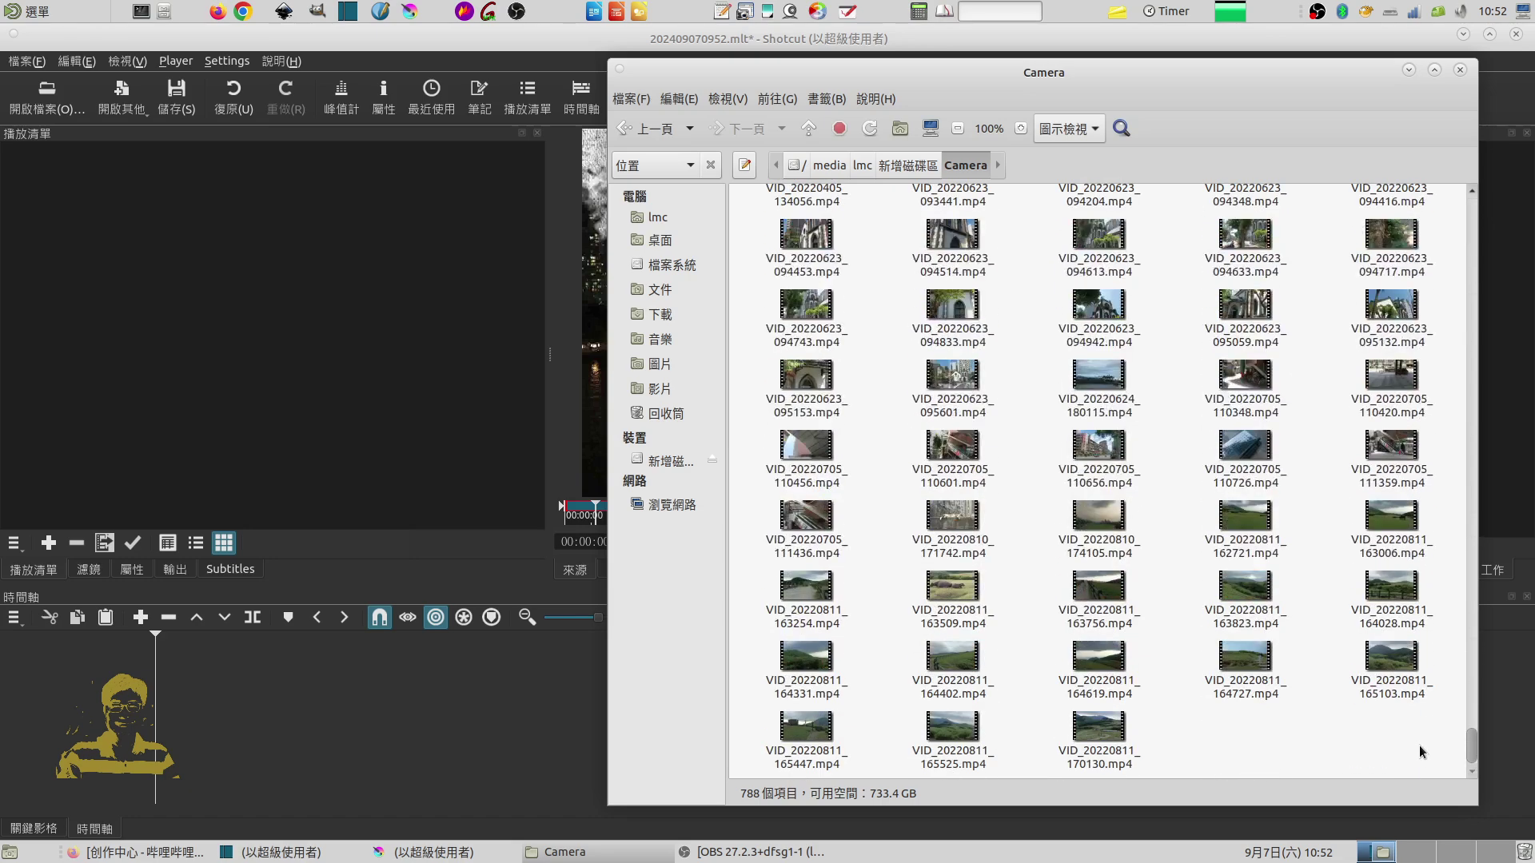
Drag VID_20220811_163509.mp4 and VID_20220623_095153.mp4 into Shotcut's playlist, then minimize the file manager
click(944, 586)
drag(944, 586, 395, 393)
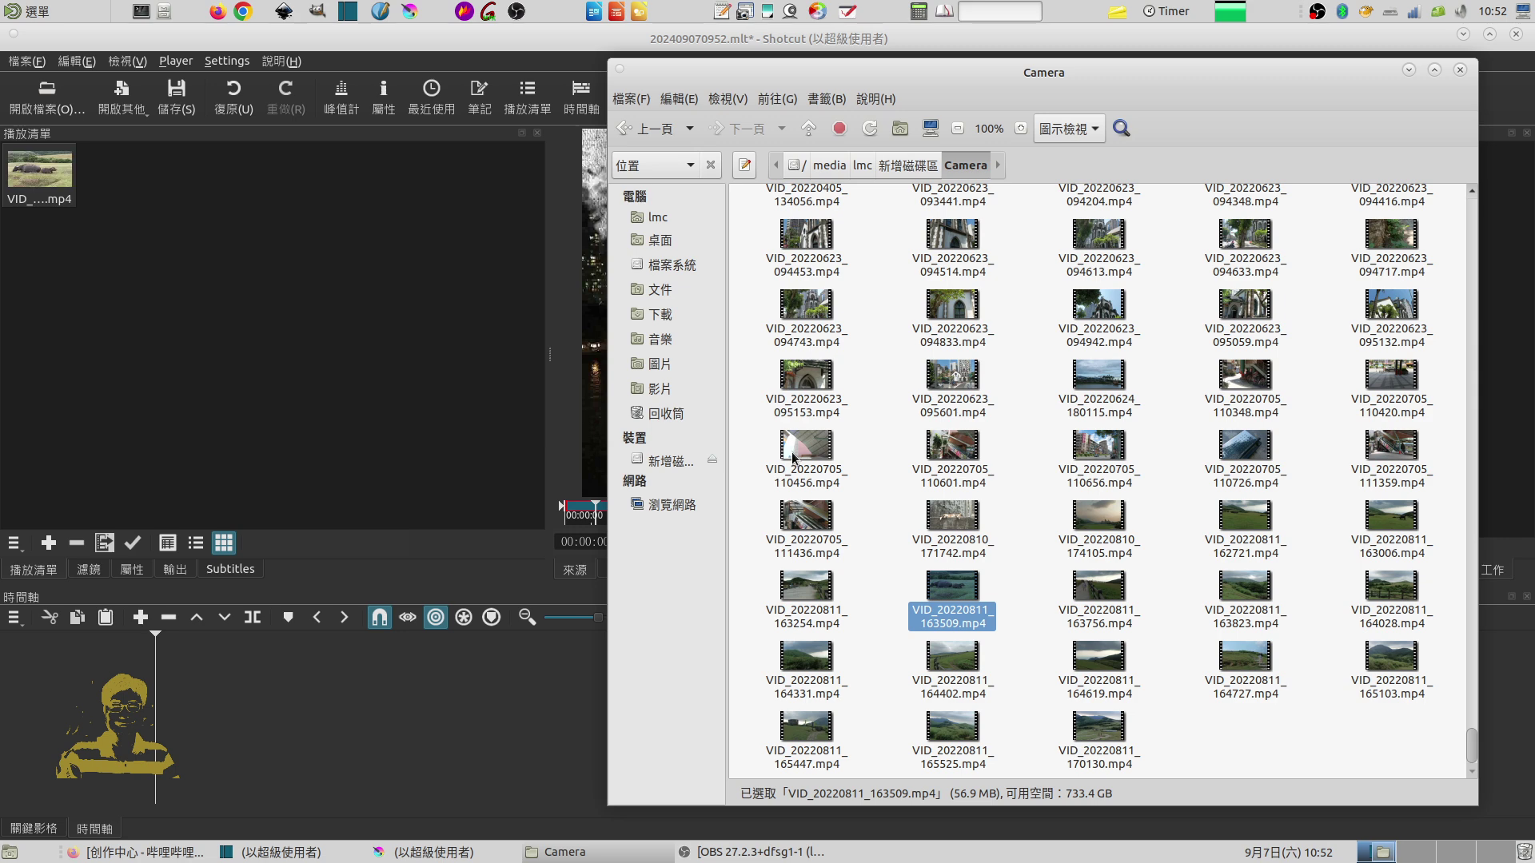
drag(807, 375, 392, 356)
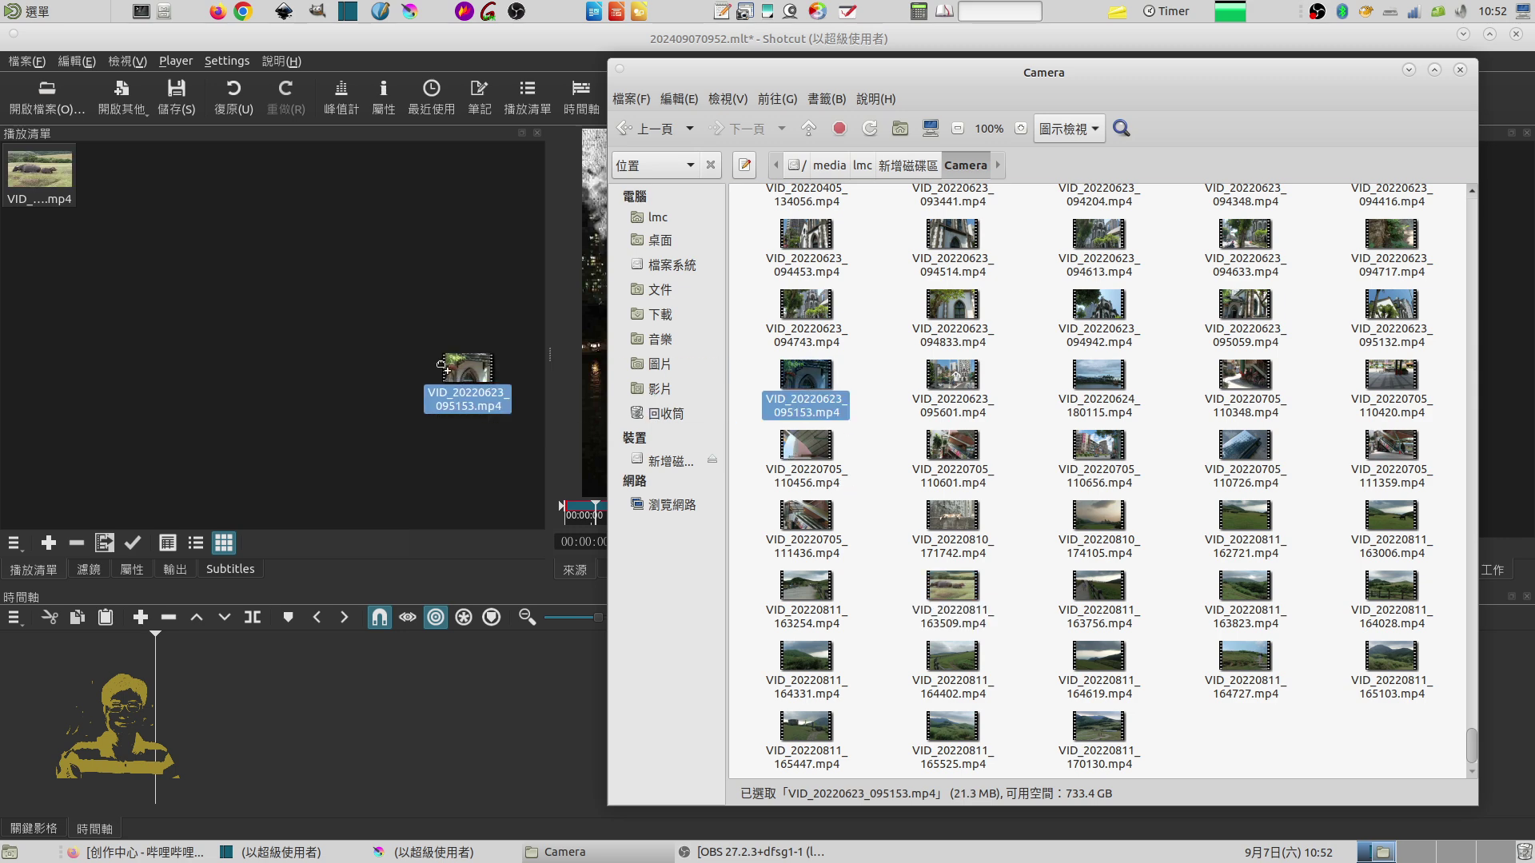
click(1409, 70)
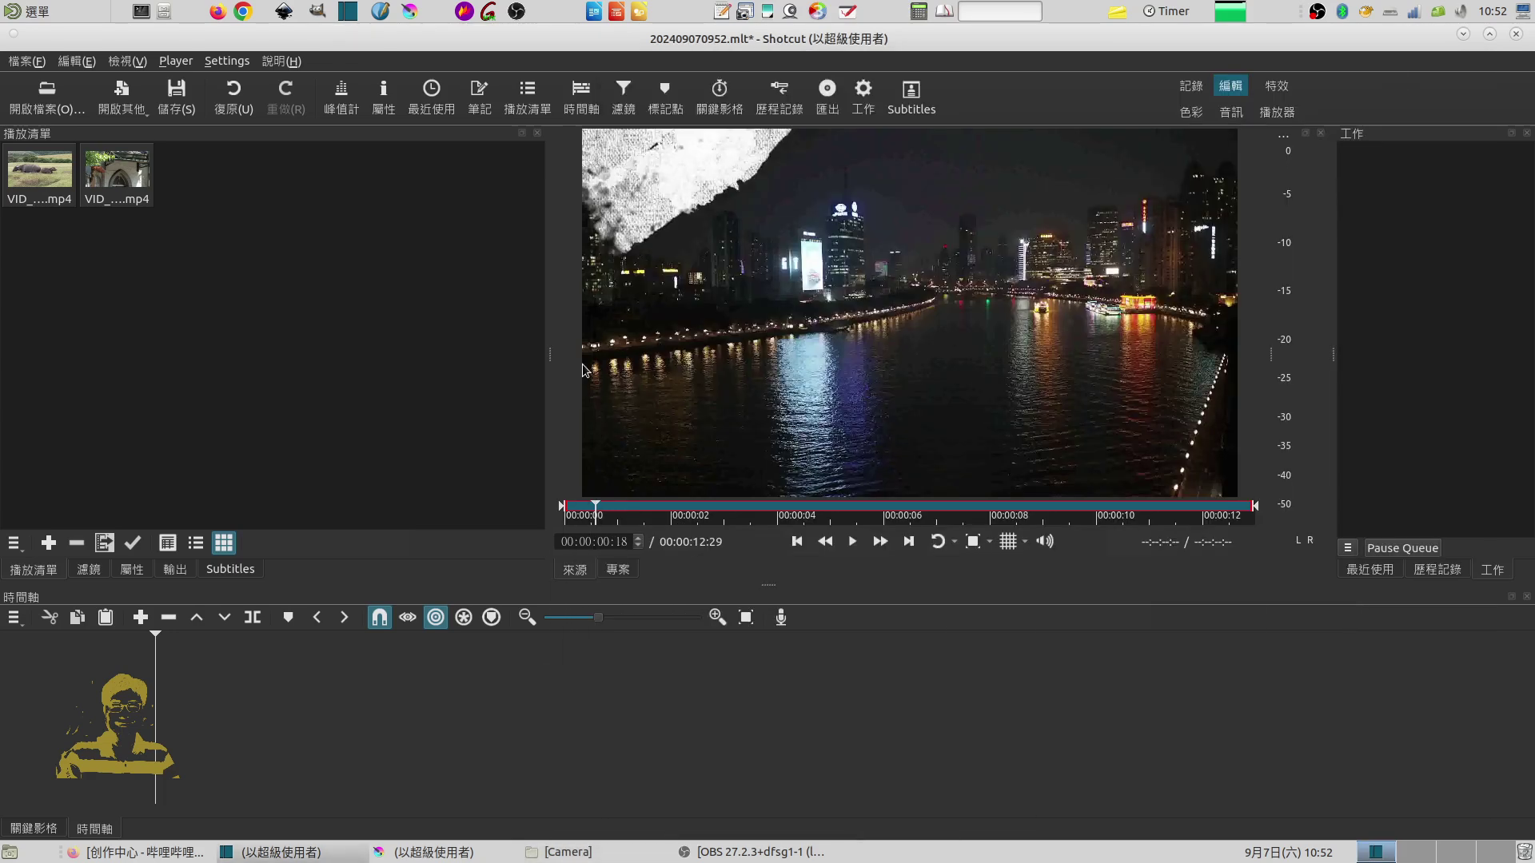
Place the buffalo clip on V1 and add a second video track above it
click(18, 628)
click(214, 429)
drag(40, 172, 250, 693)
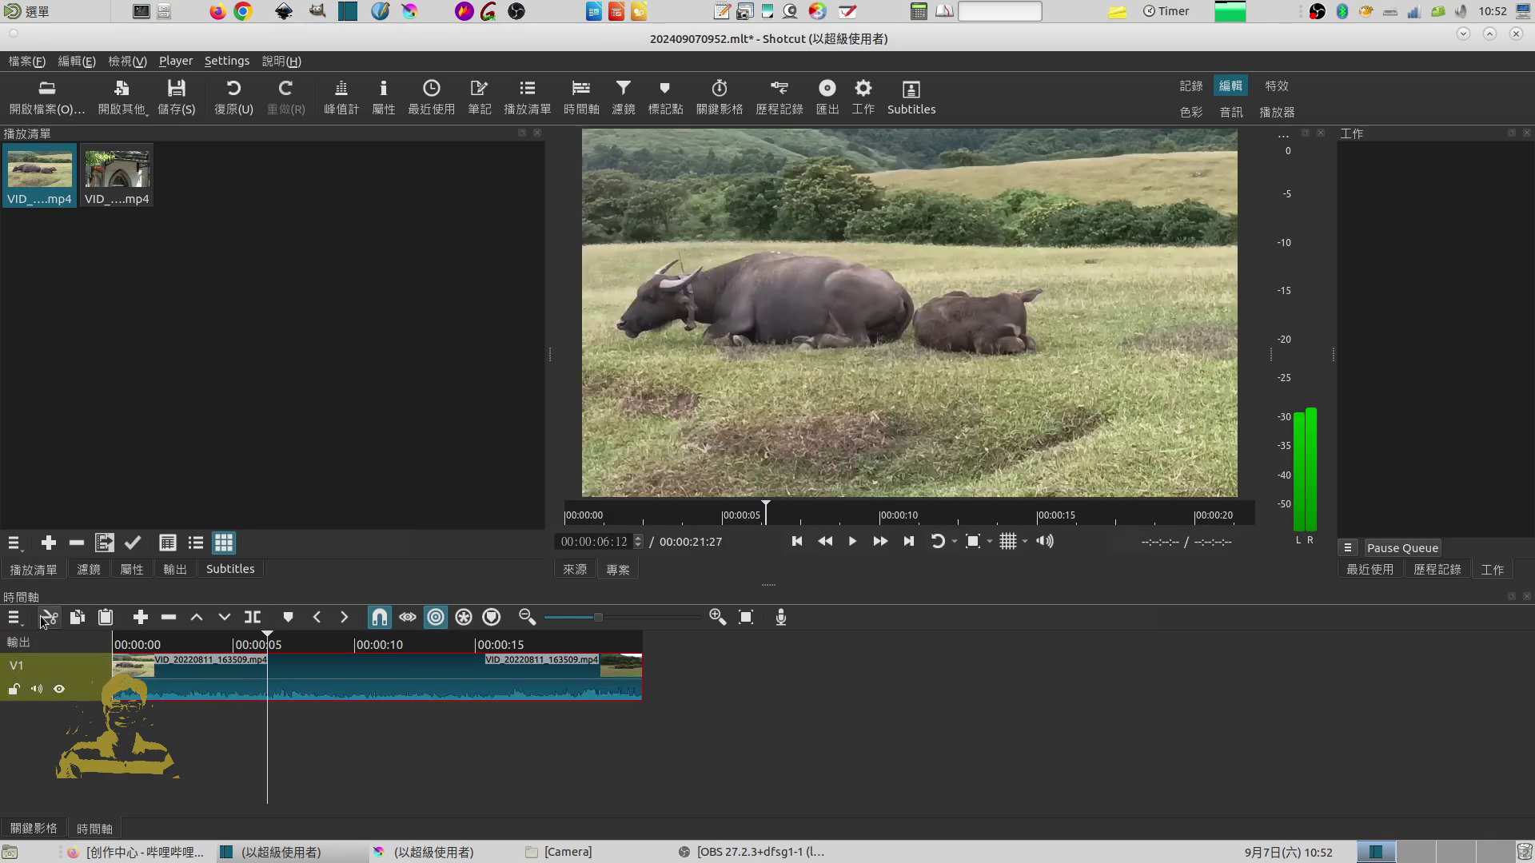
click(16, 623)
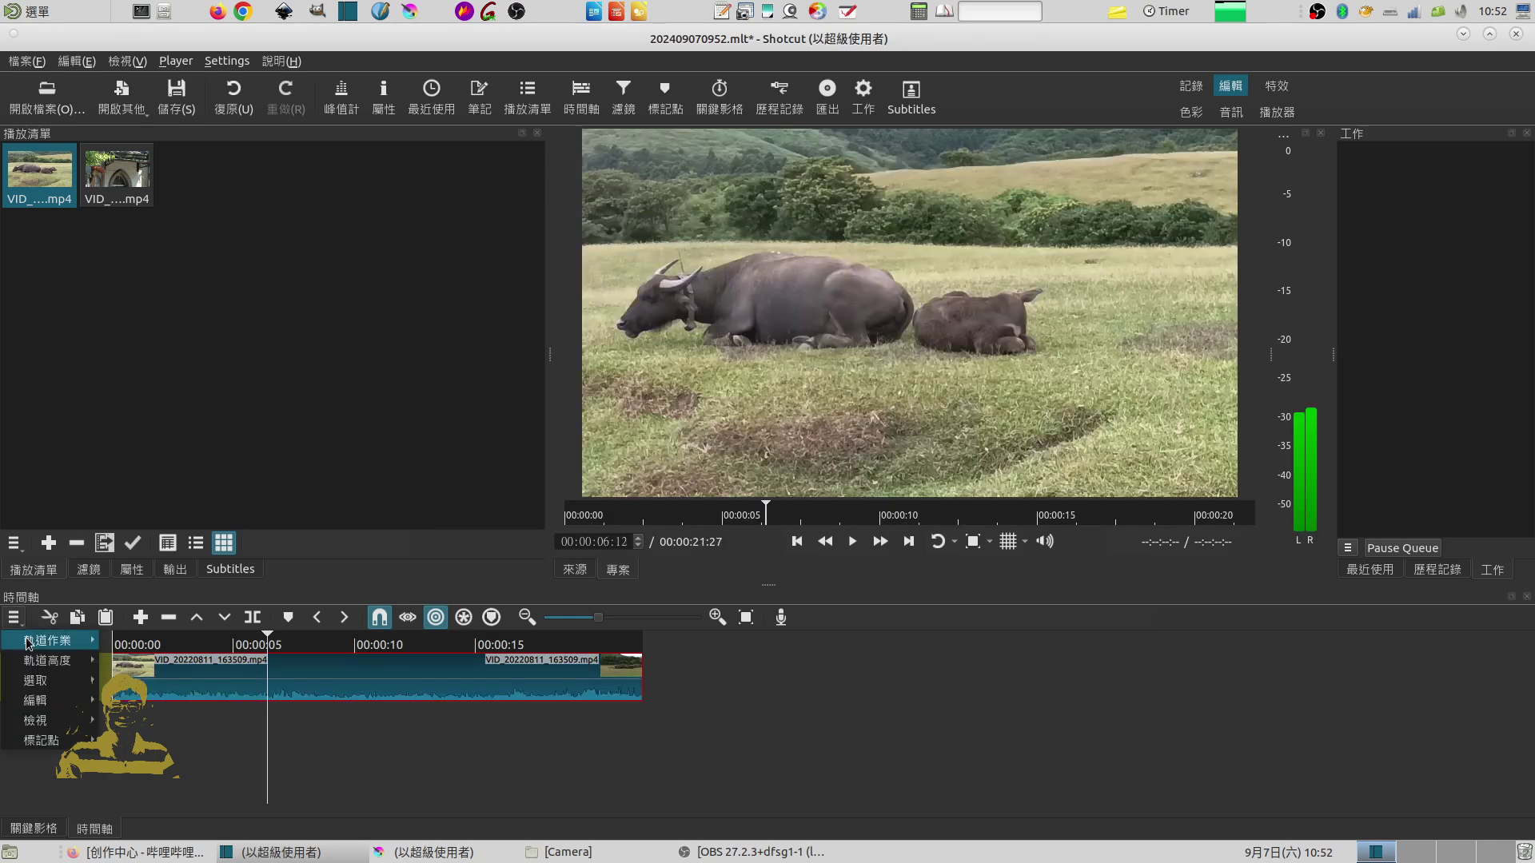
mouse_move(48, 640)
click(170, 660)
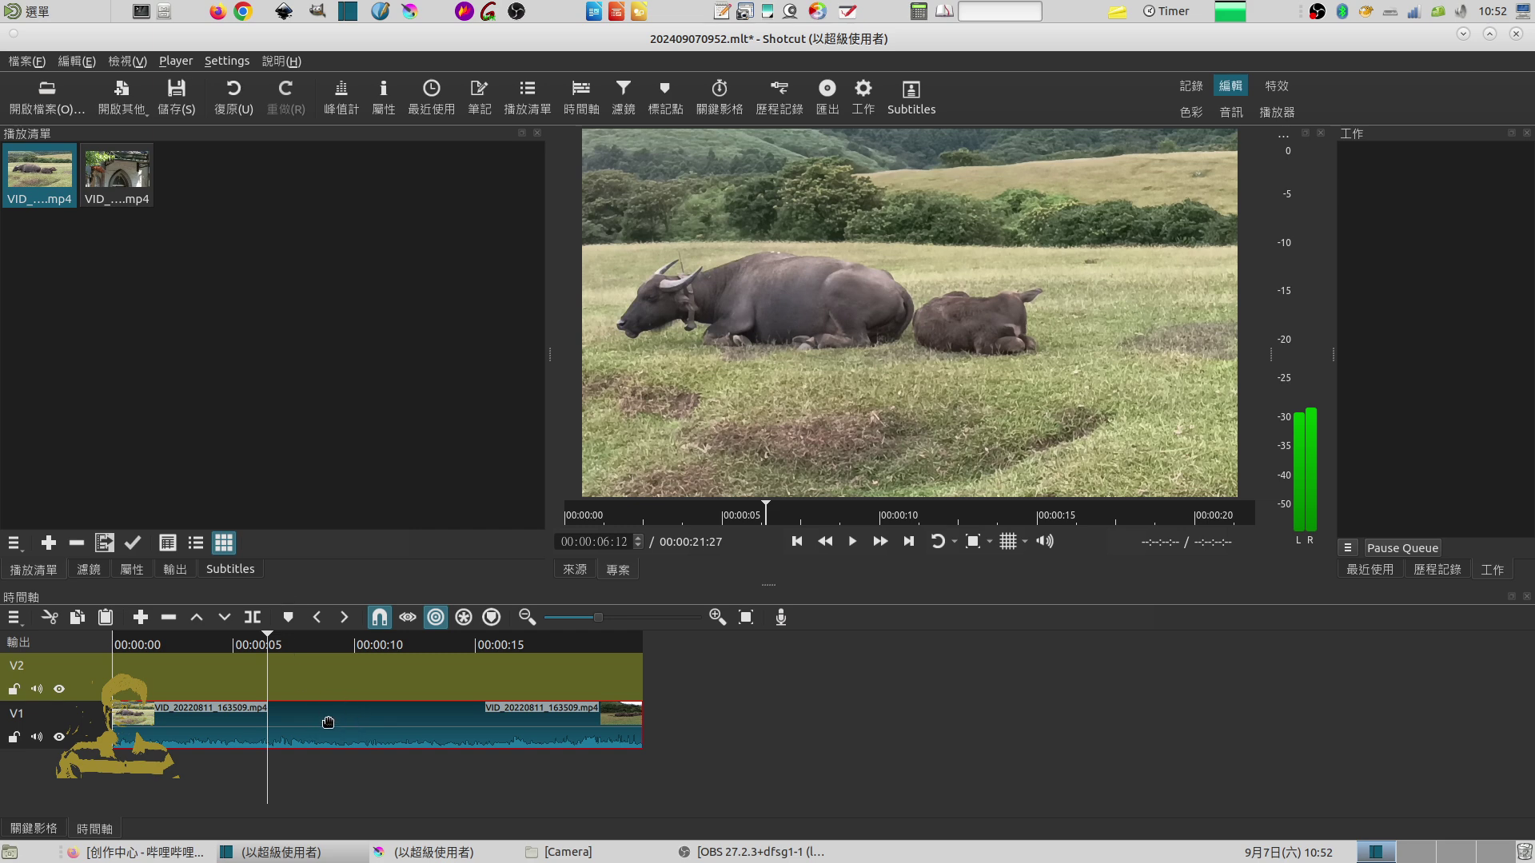
Put the building clip at the start of V1 with the buffalo clip directly after
drag(350, 718, 741, 718)
mouse_move(117, 171)
mouse_down()
mouse_move(167, 230)
mouse_move(216, 723)
mouse_up()
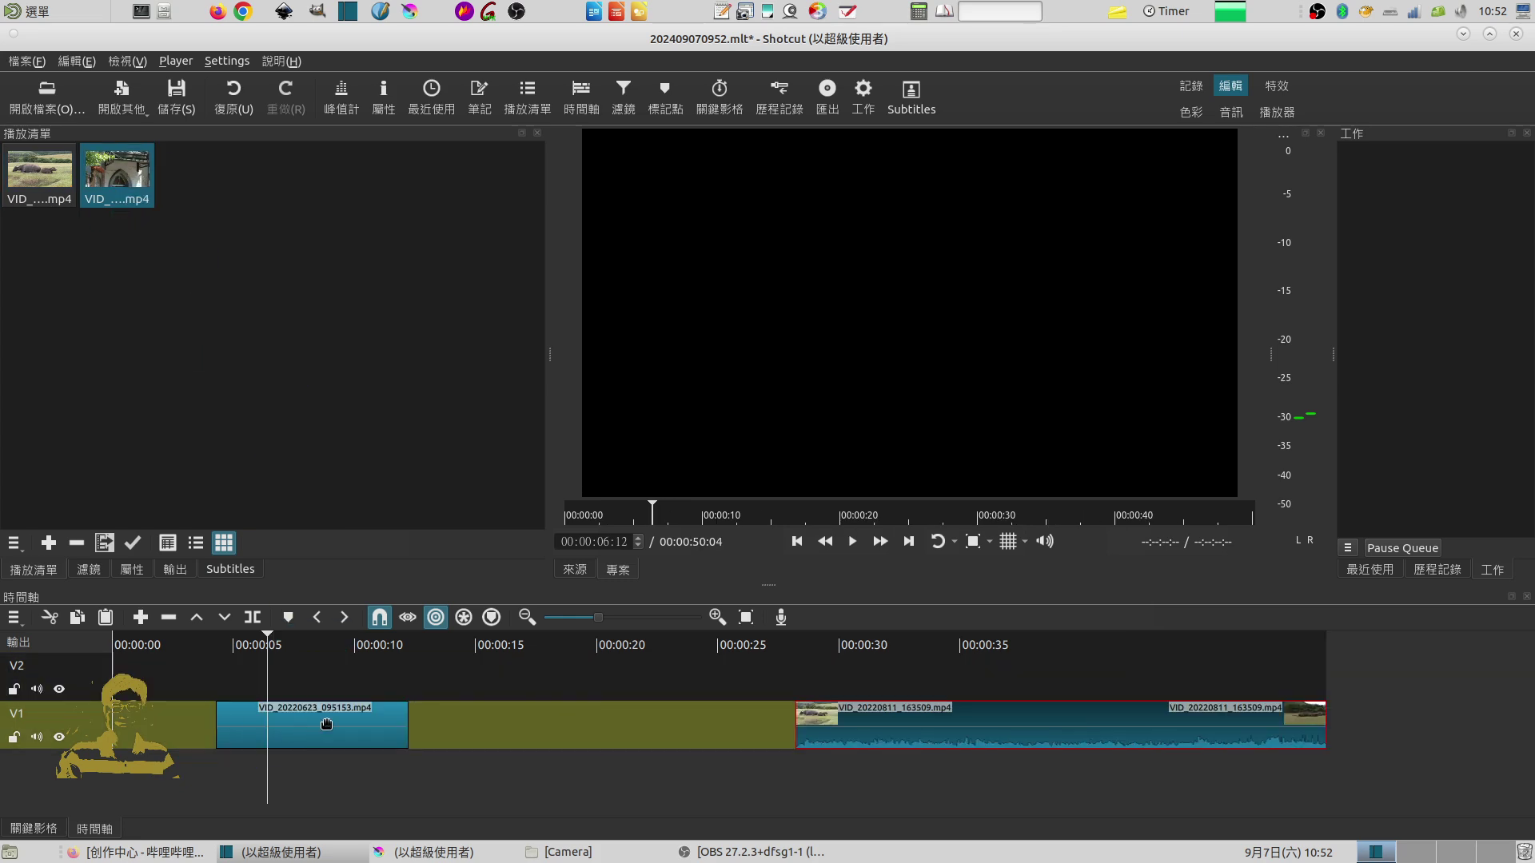
drag(340, 728, 237, 732)
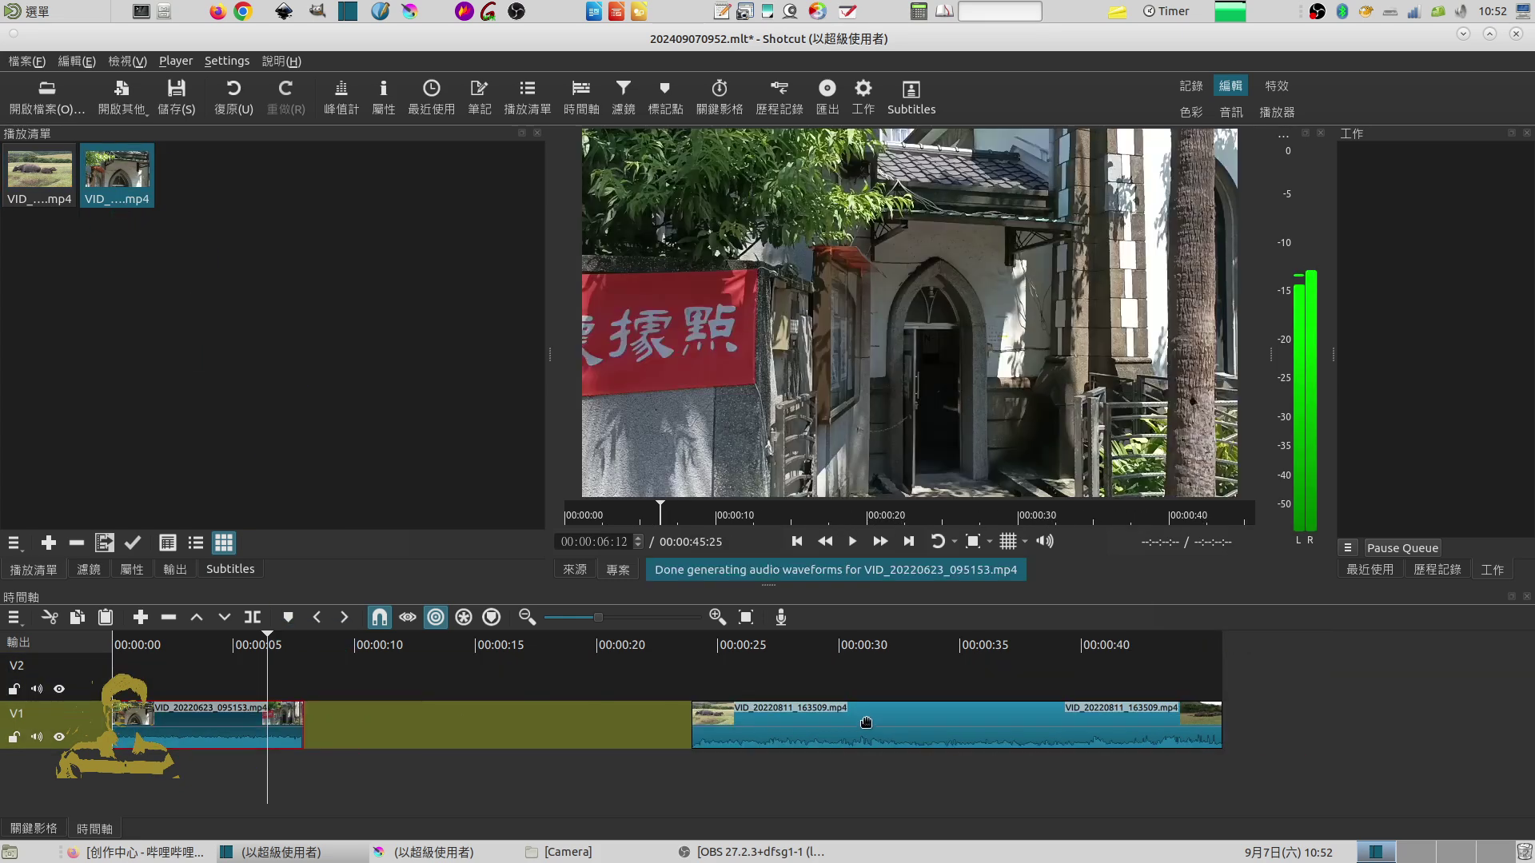
drag(871, 726, 471, 742)
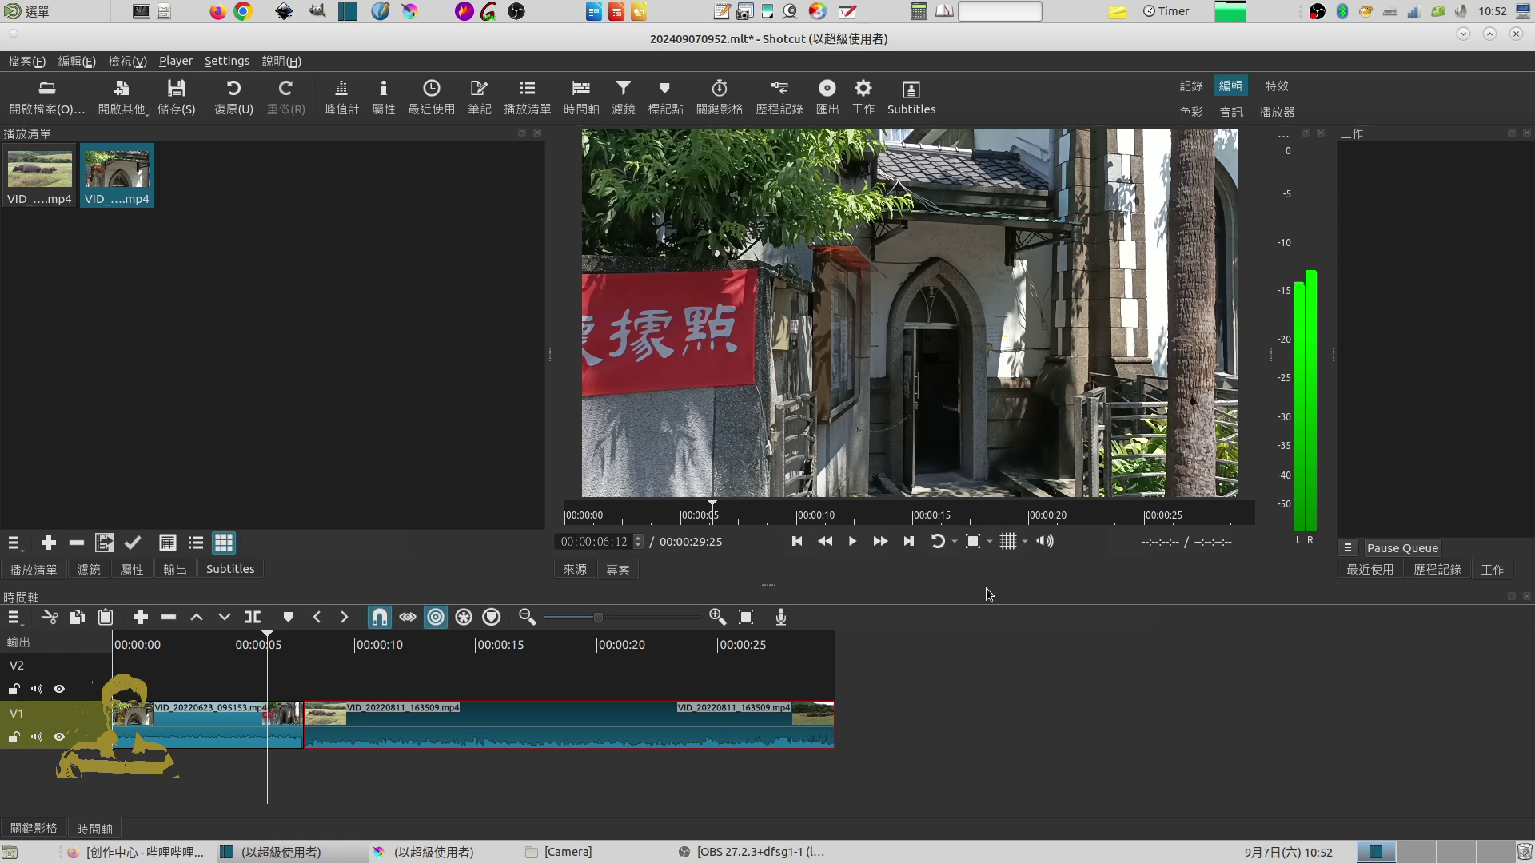
Play past the cut, pause, and park the playhead at 00:00:07:28 on the boundary
click(852, 542)
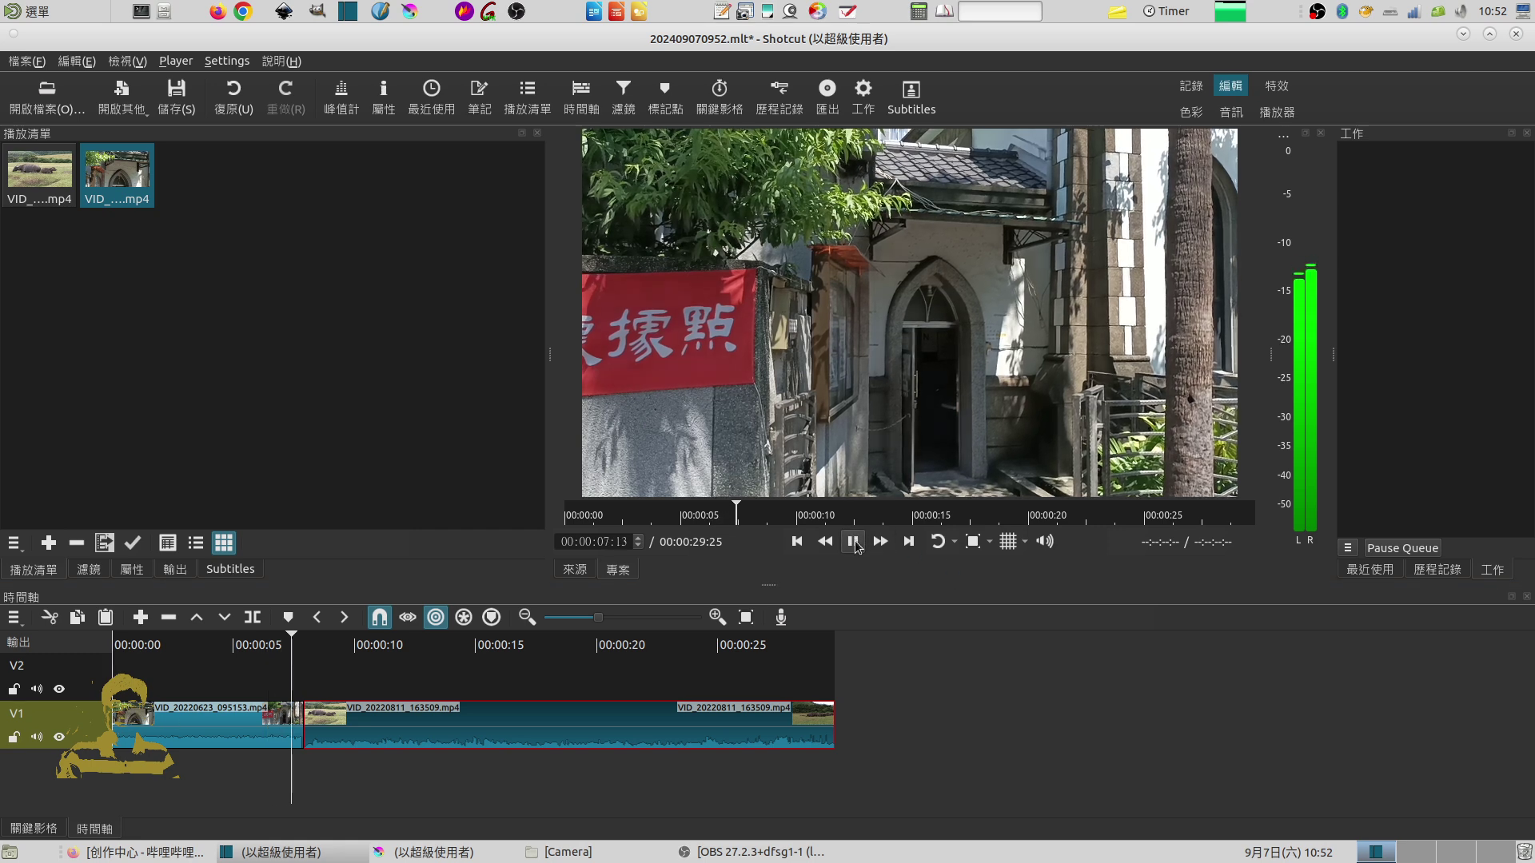
click(852, 542)
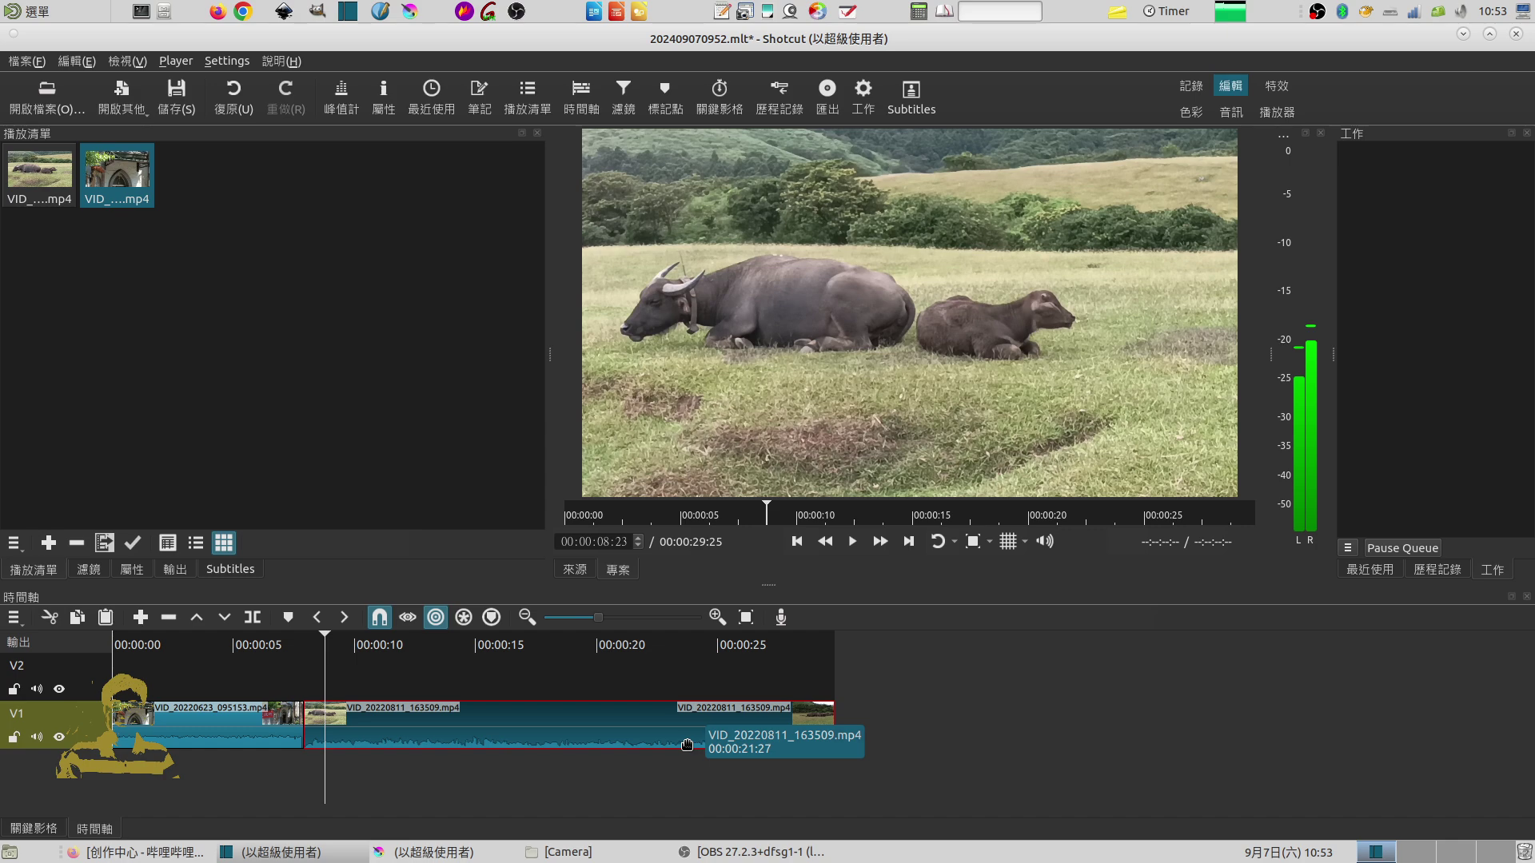
click(797, 543)
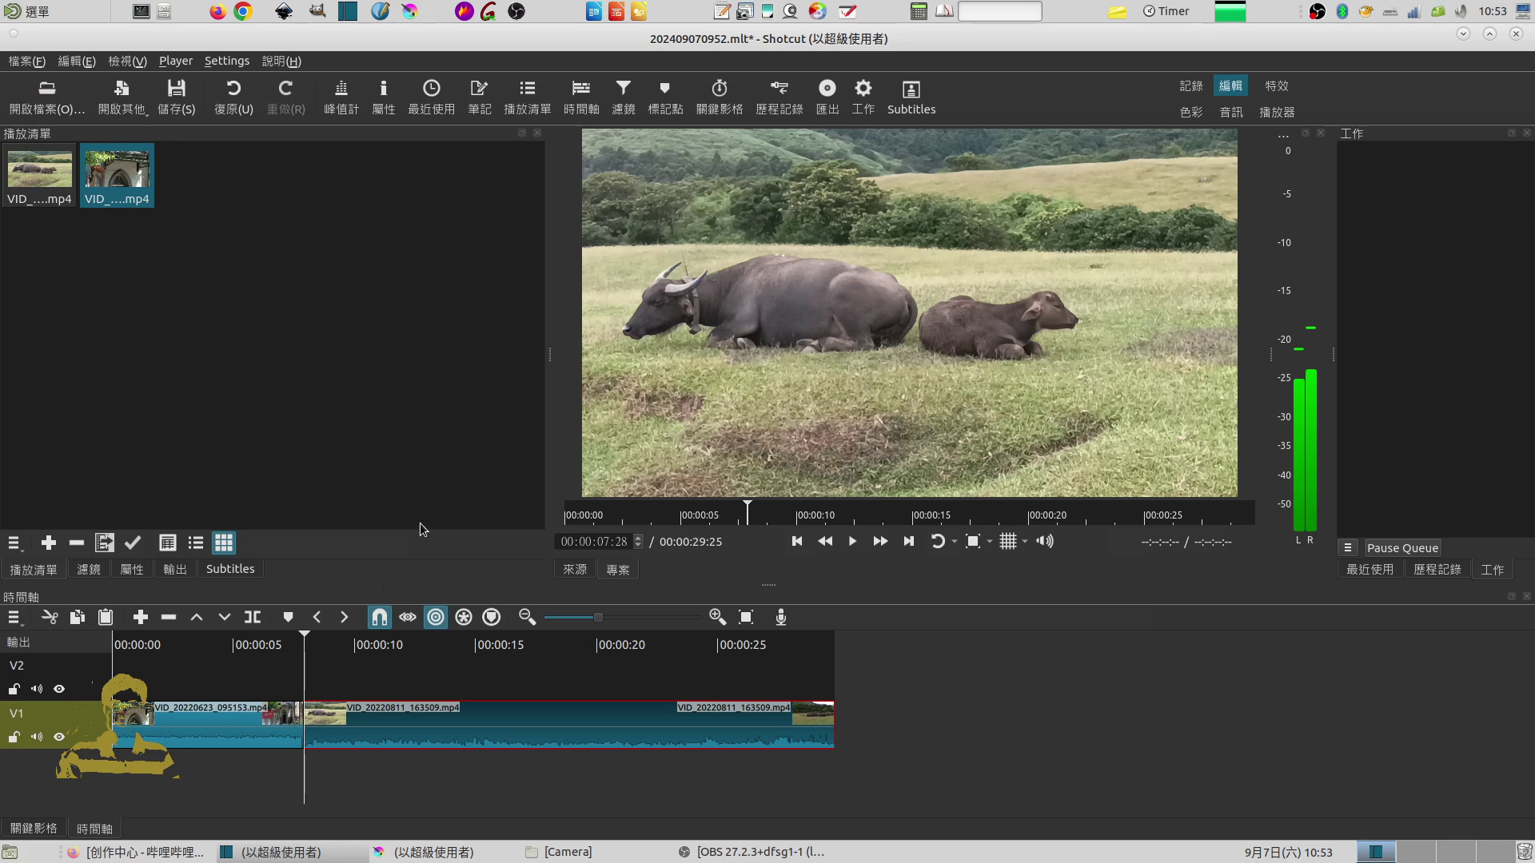
Step back one frame to 00:00:07:27 using Player > Previous Frame
click(181, 64)
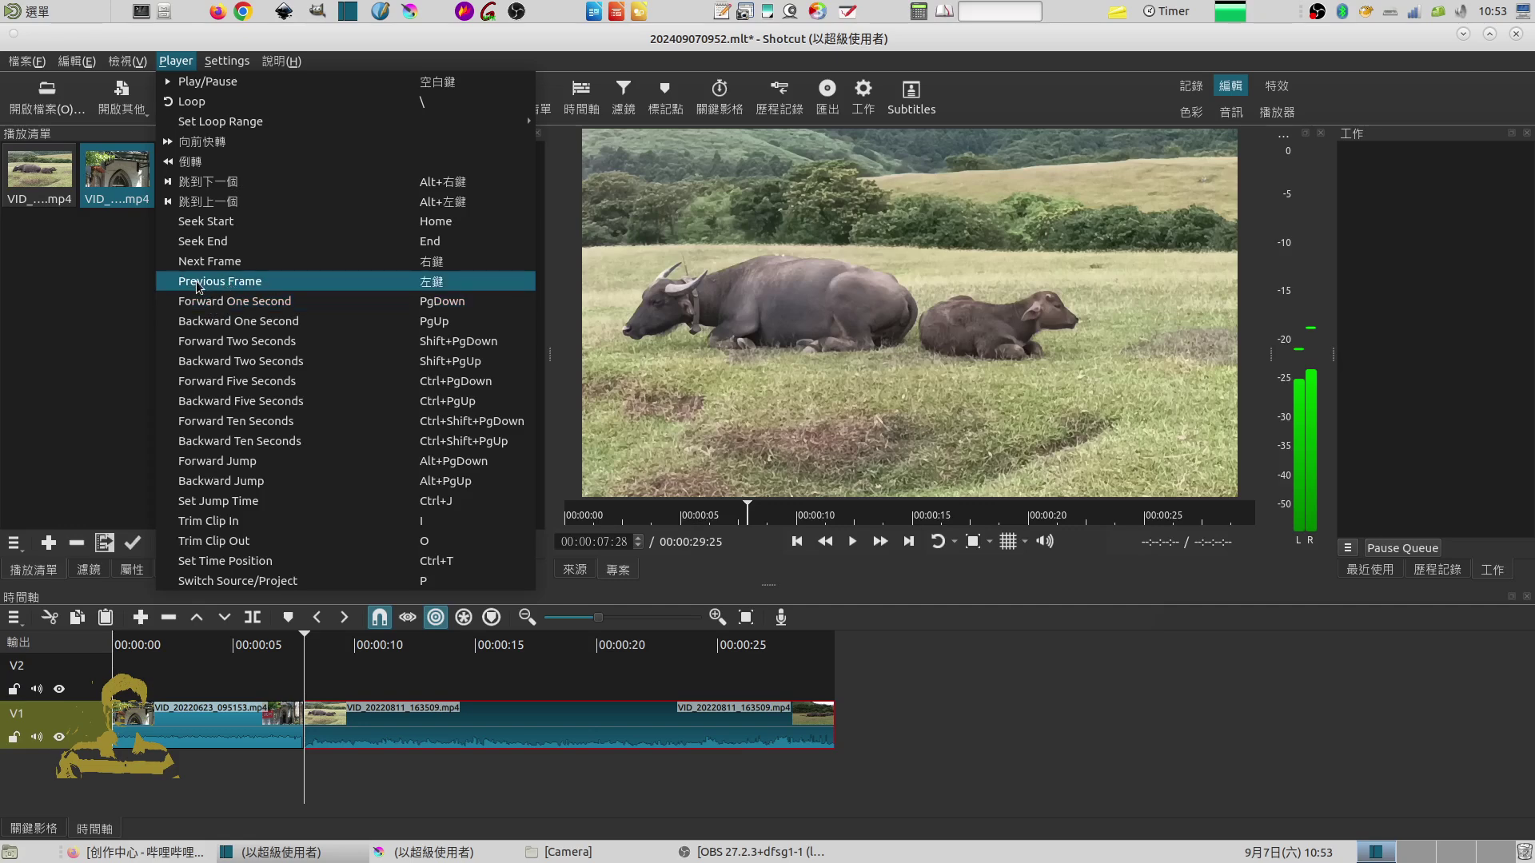
click(239, 284)
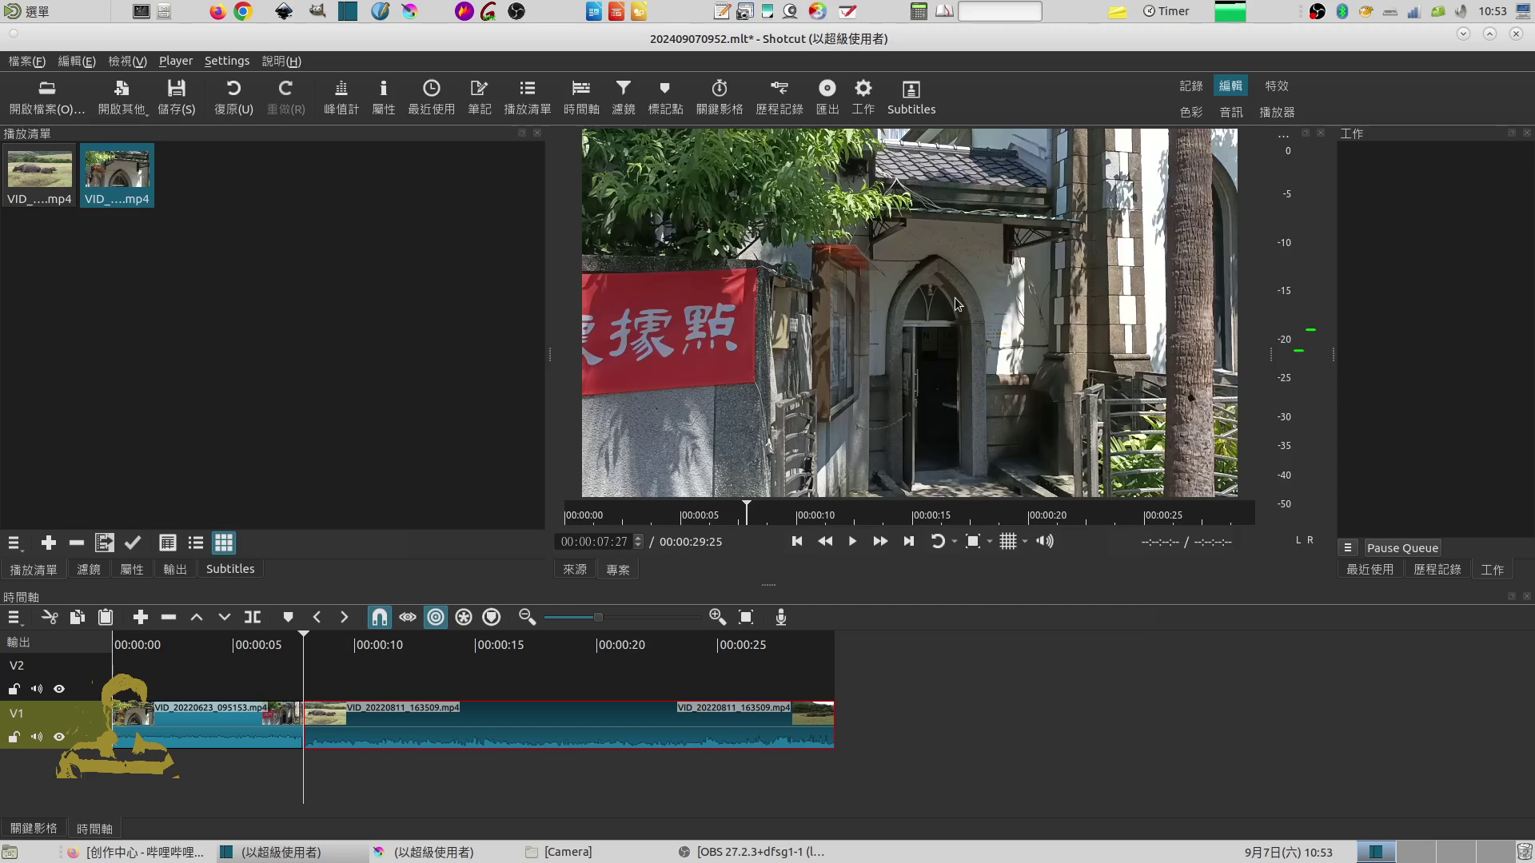
click(30, 64)
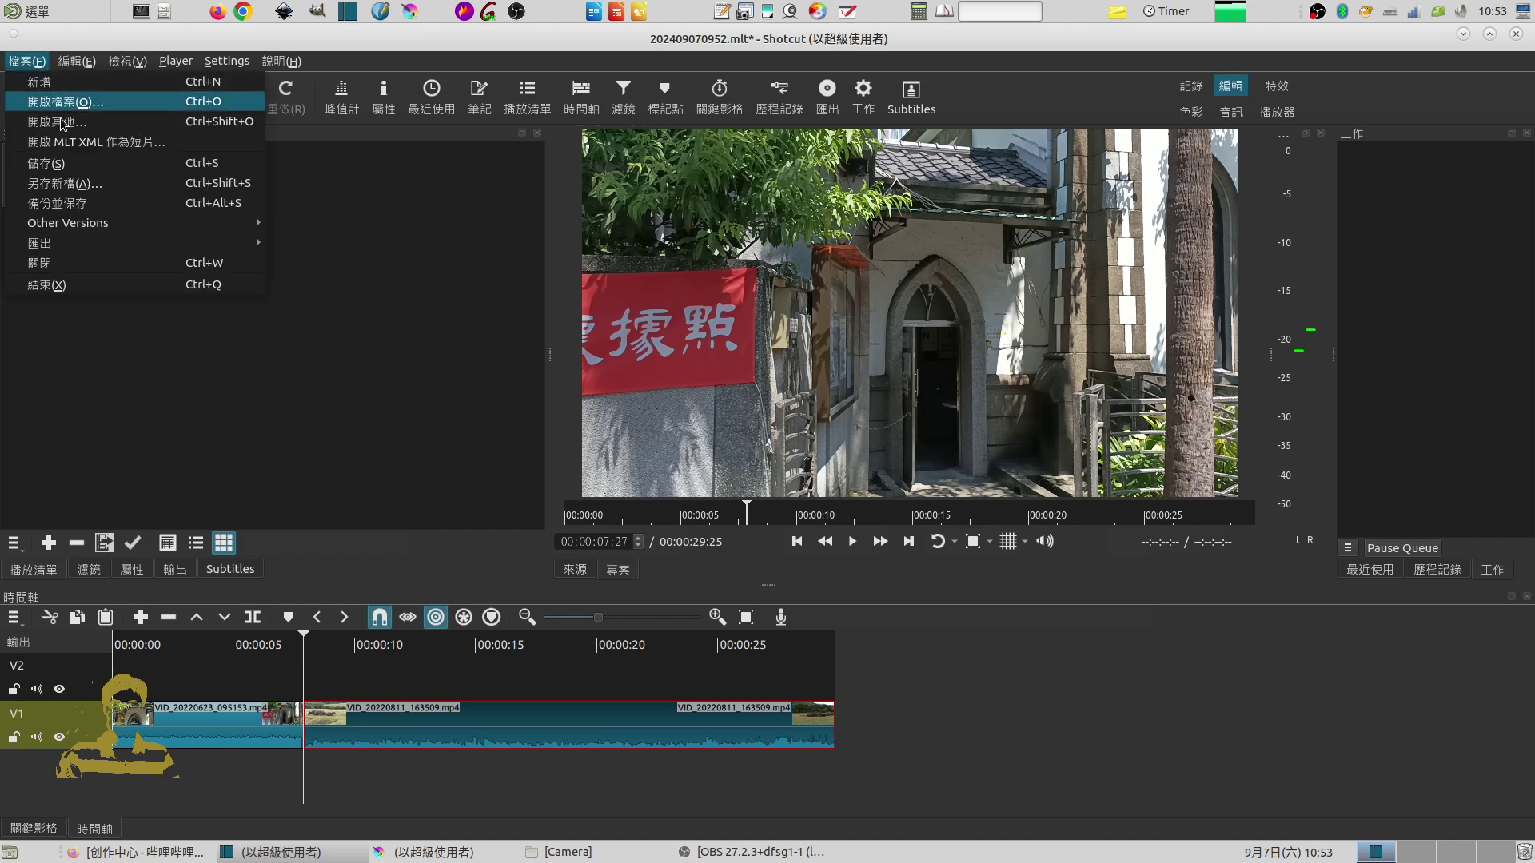
mouse_move(116, 243)
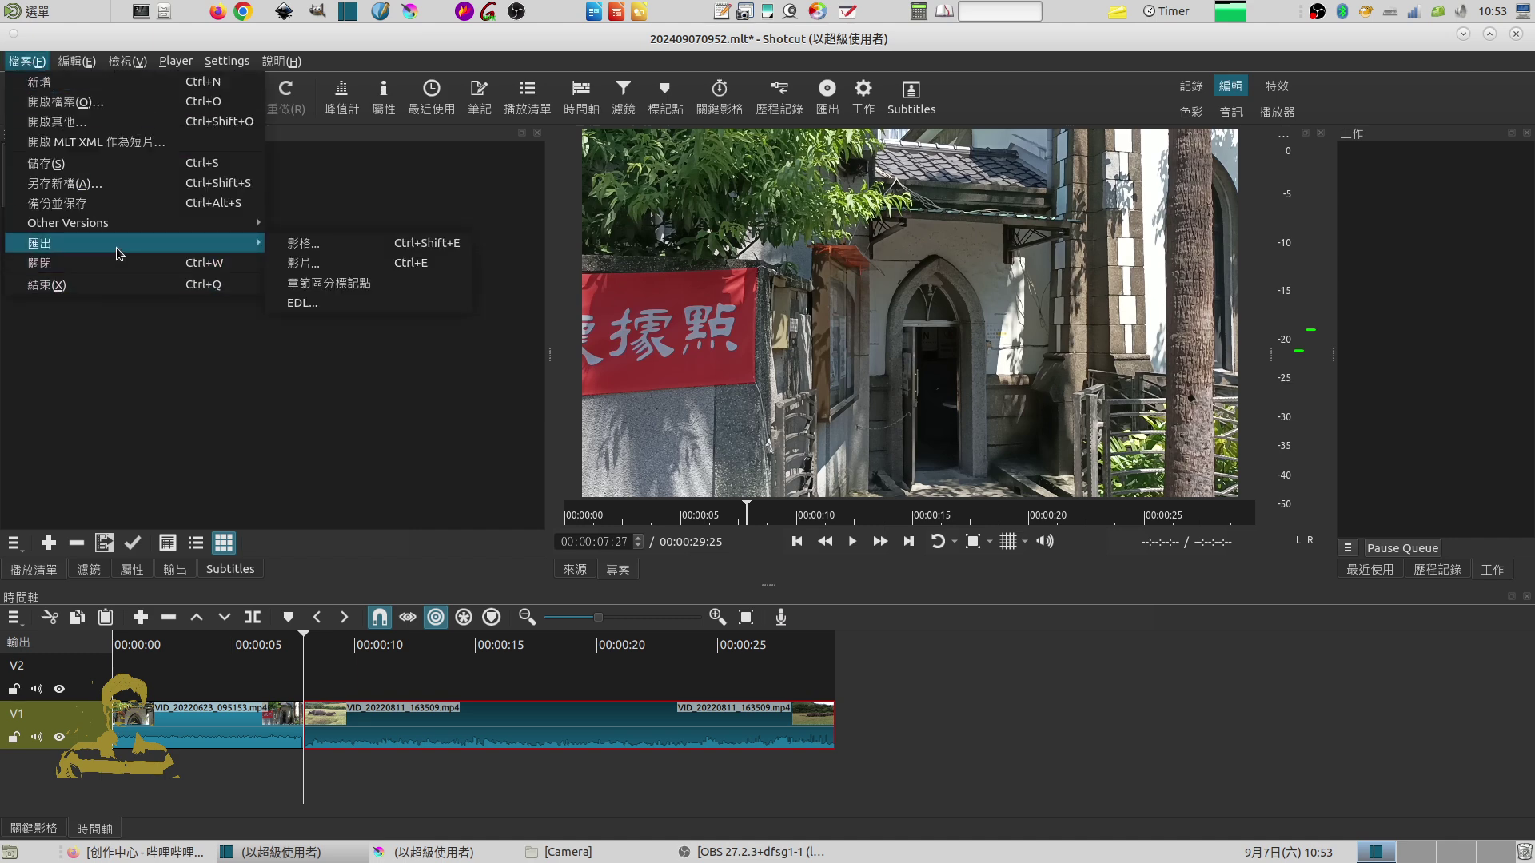
click(337, 247)
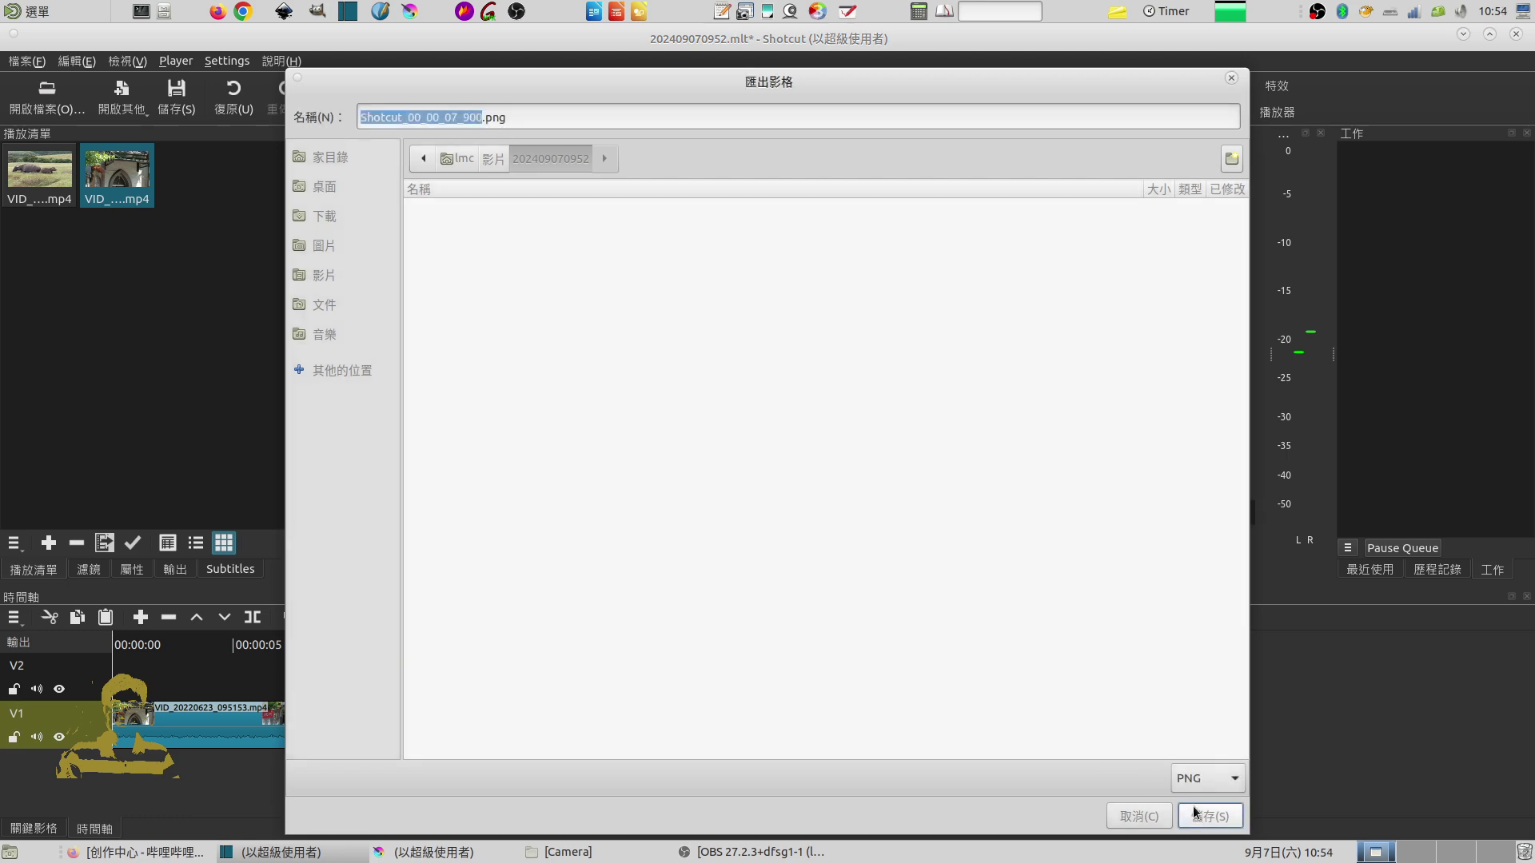
click(1193, 809)
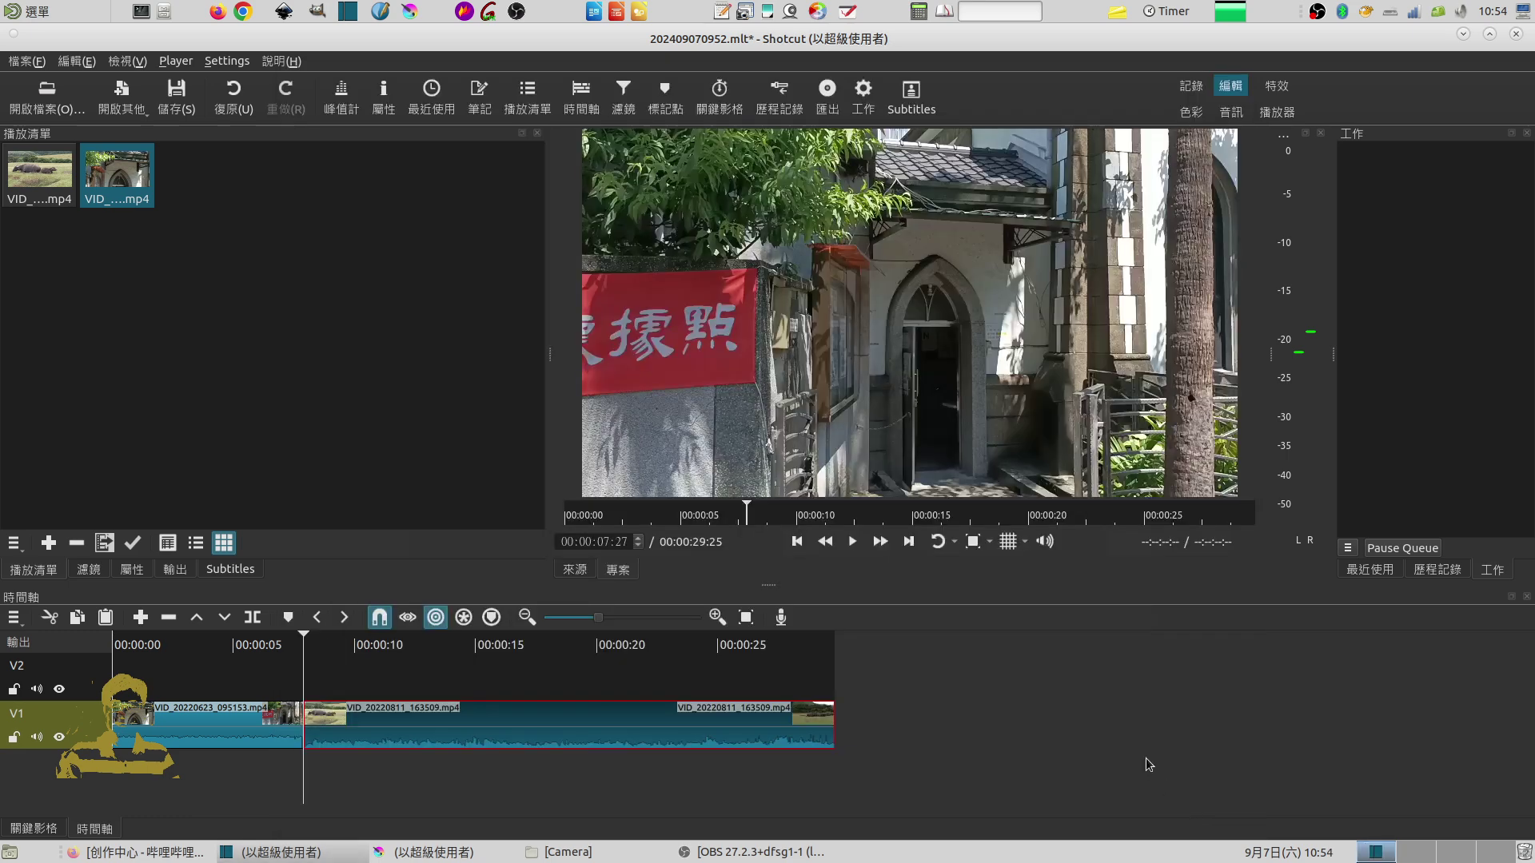
click(581, 856)
click(678, 388)
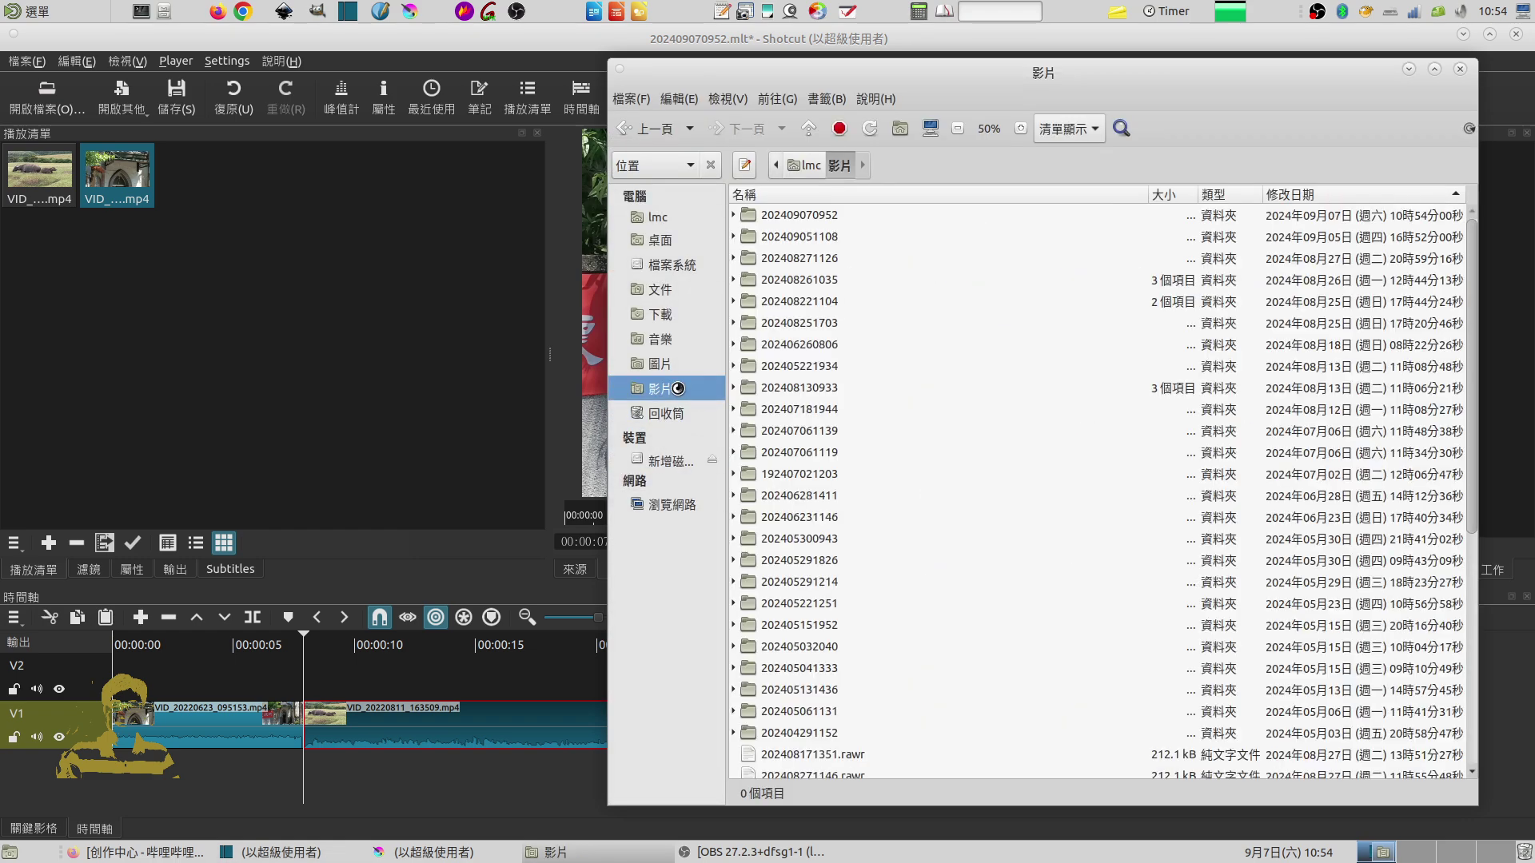
double_click(827, 215)
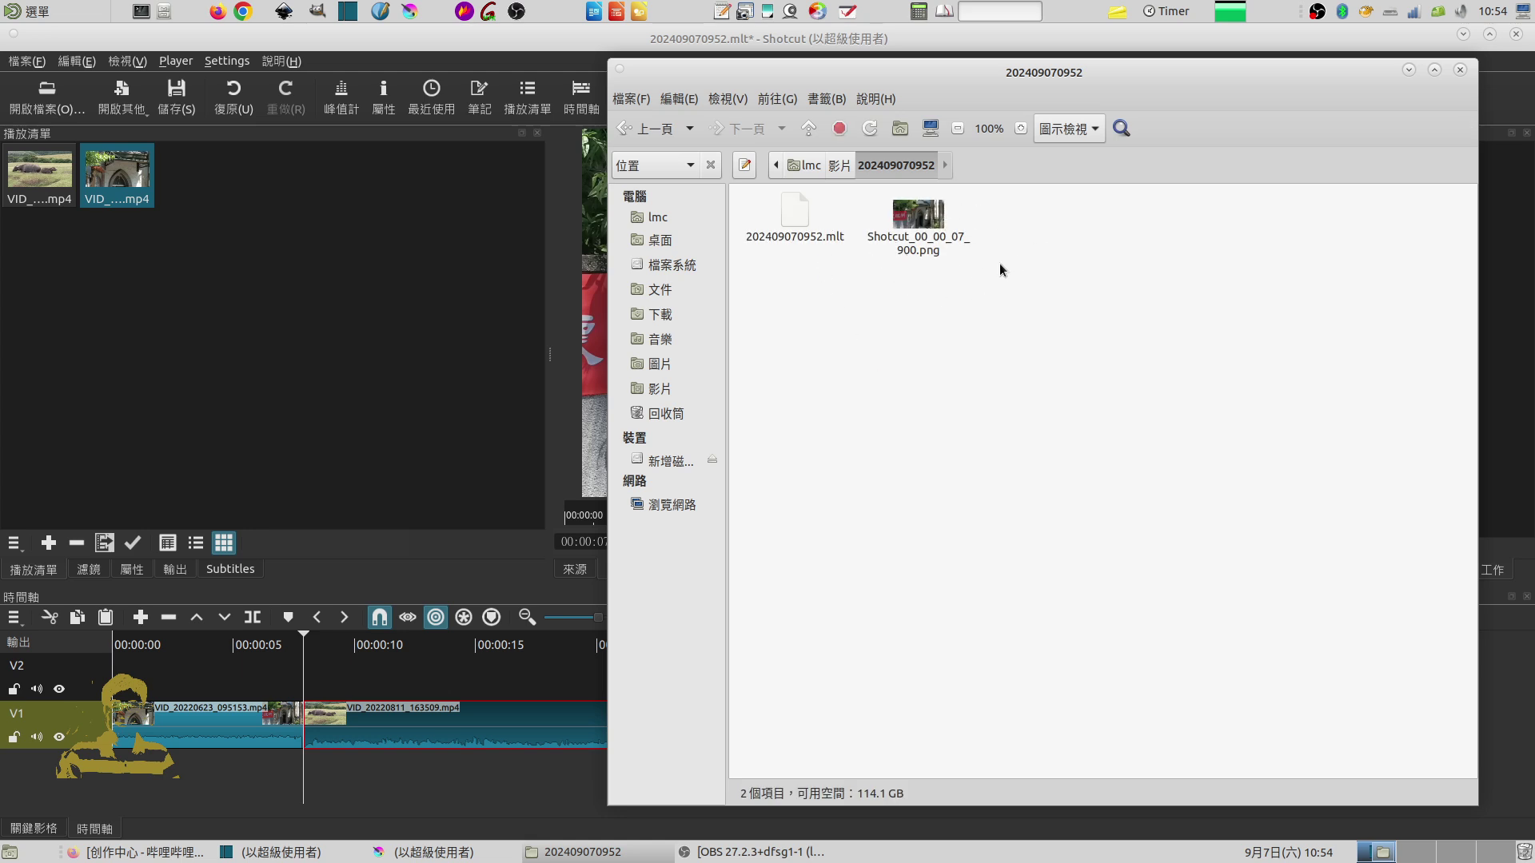
drag(931, 221, 378, 280)
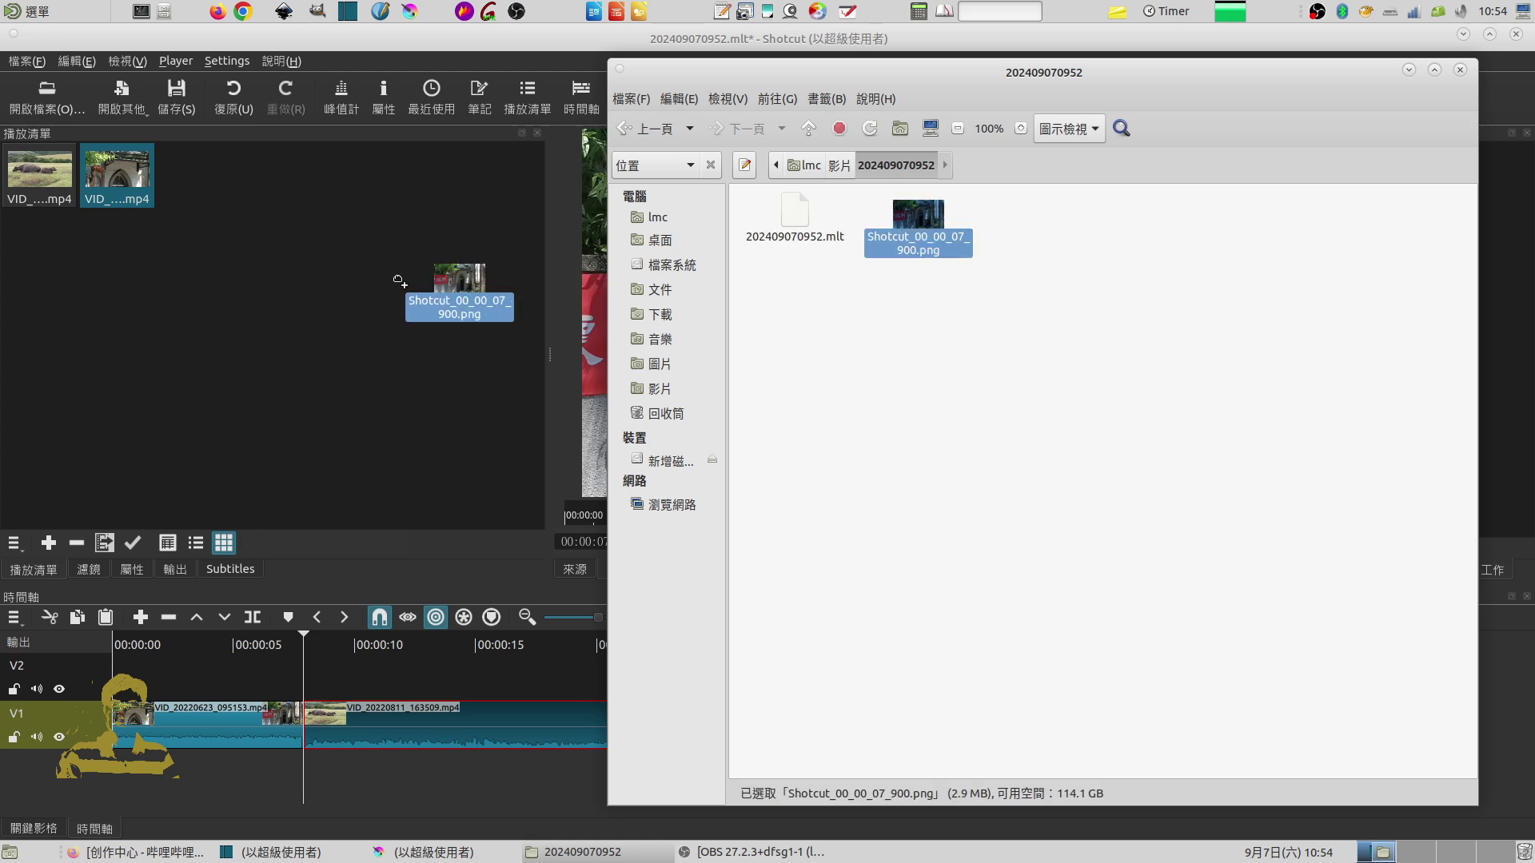
click(1408, 70)
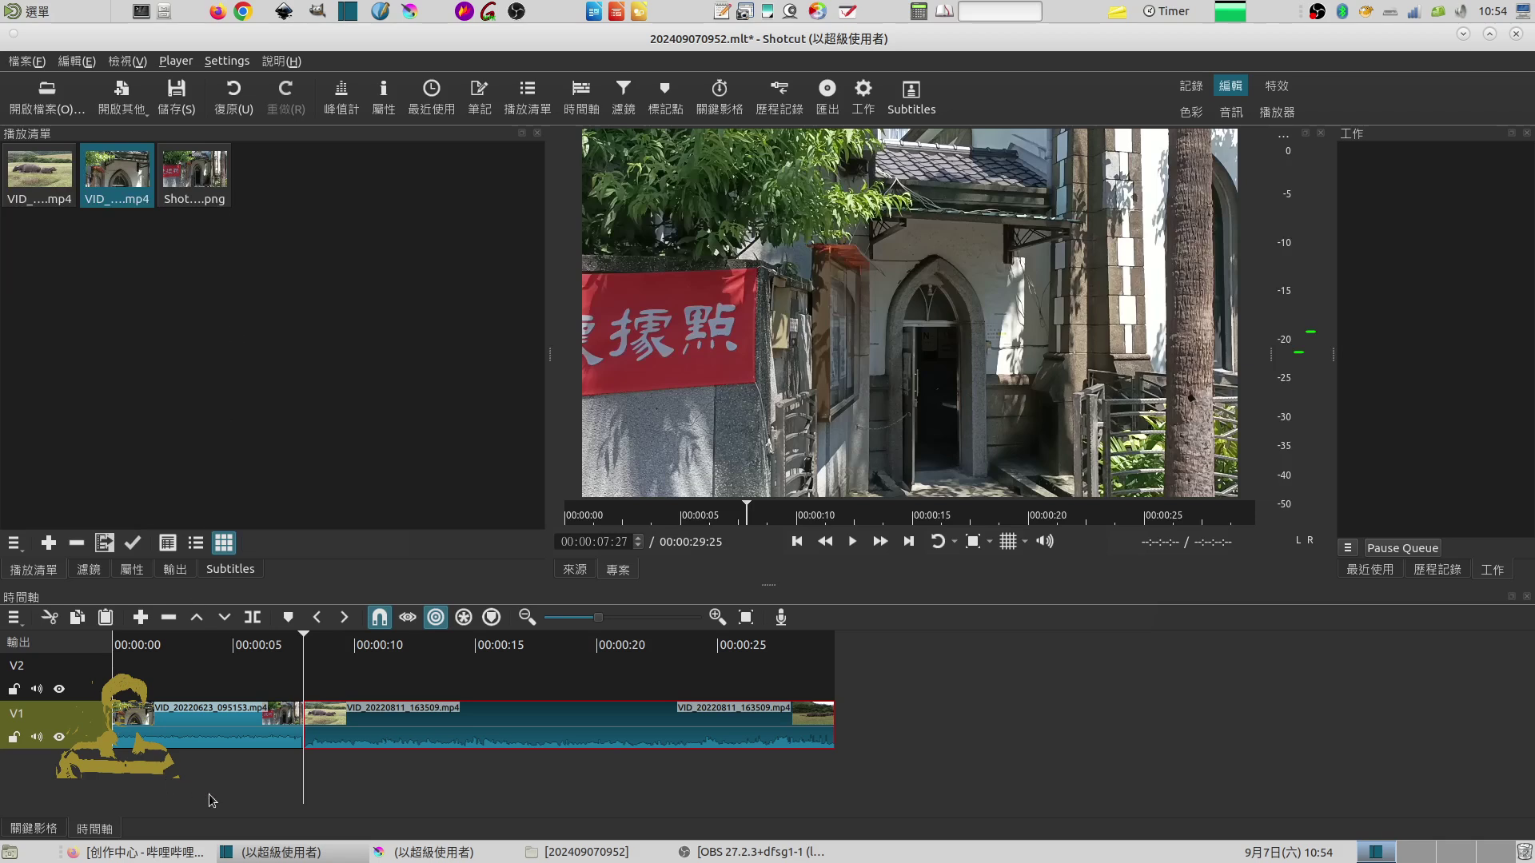
Bring the Krita window with the unsaved brushstroke painting to the front
click(424, 852)
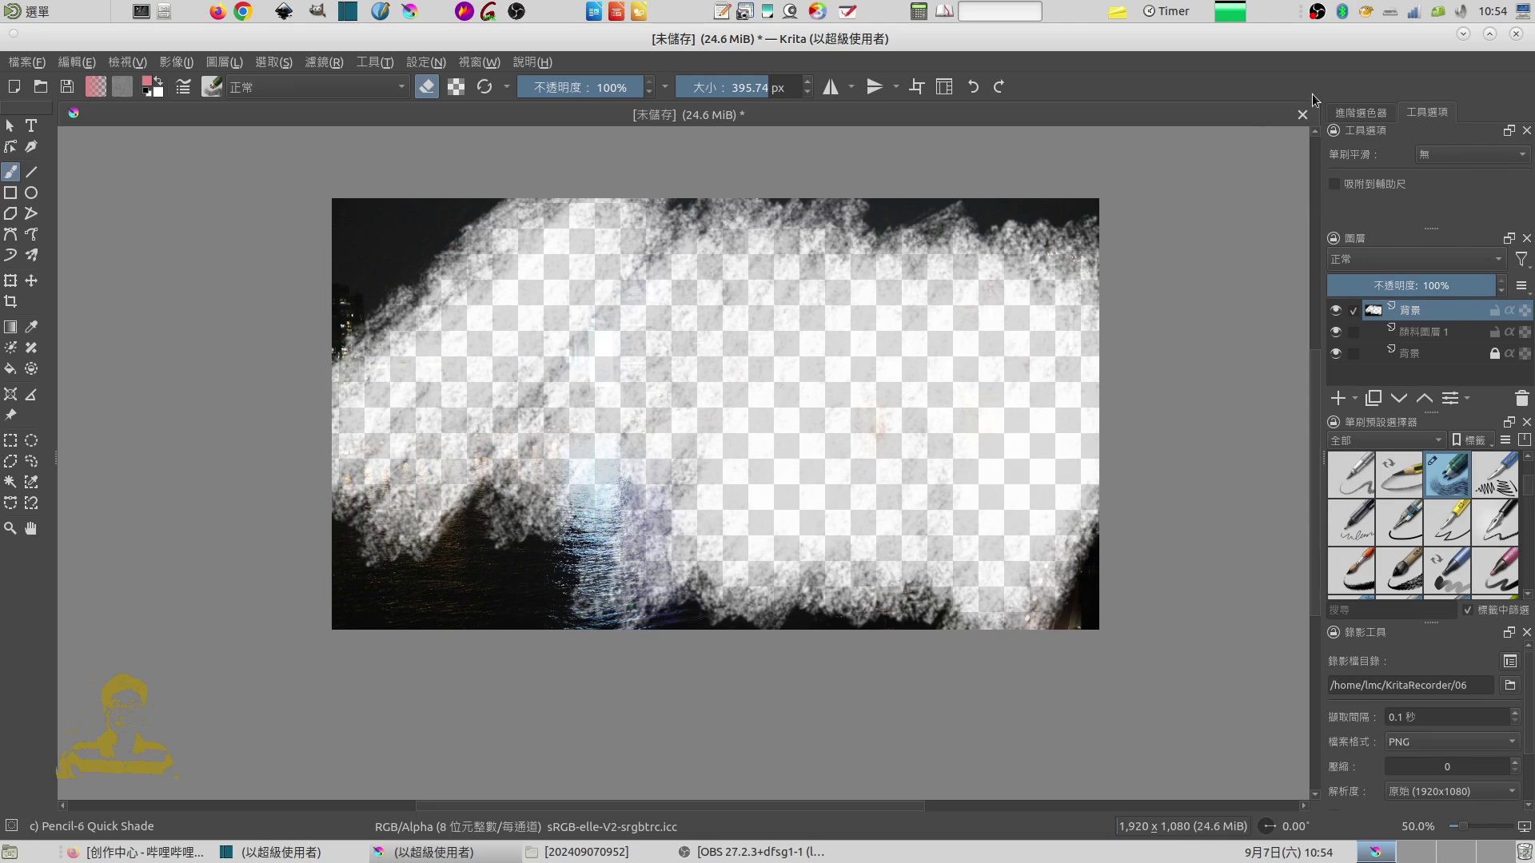
Close the brushstroke painting without saving and create a blank 1920×1080 document
click(1302, 117)
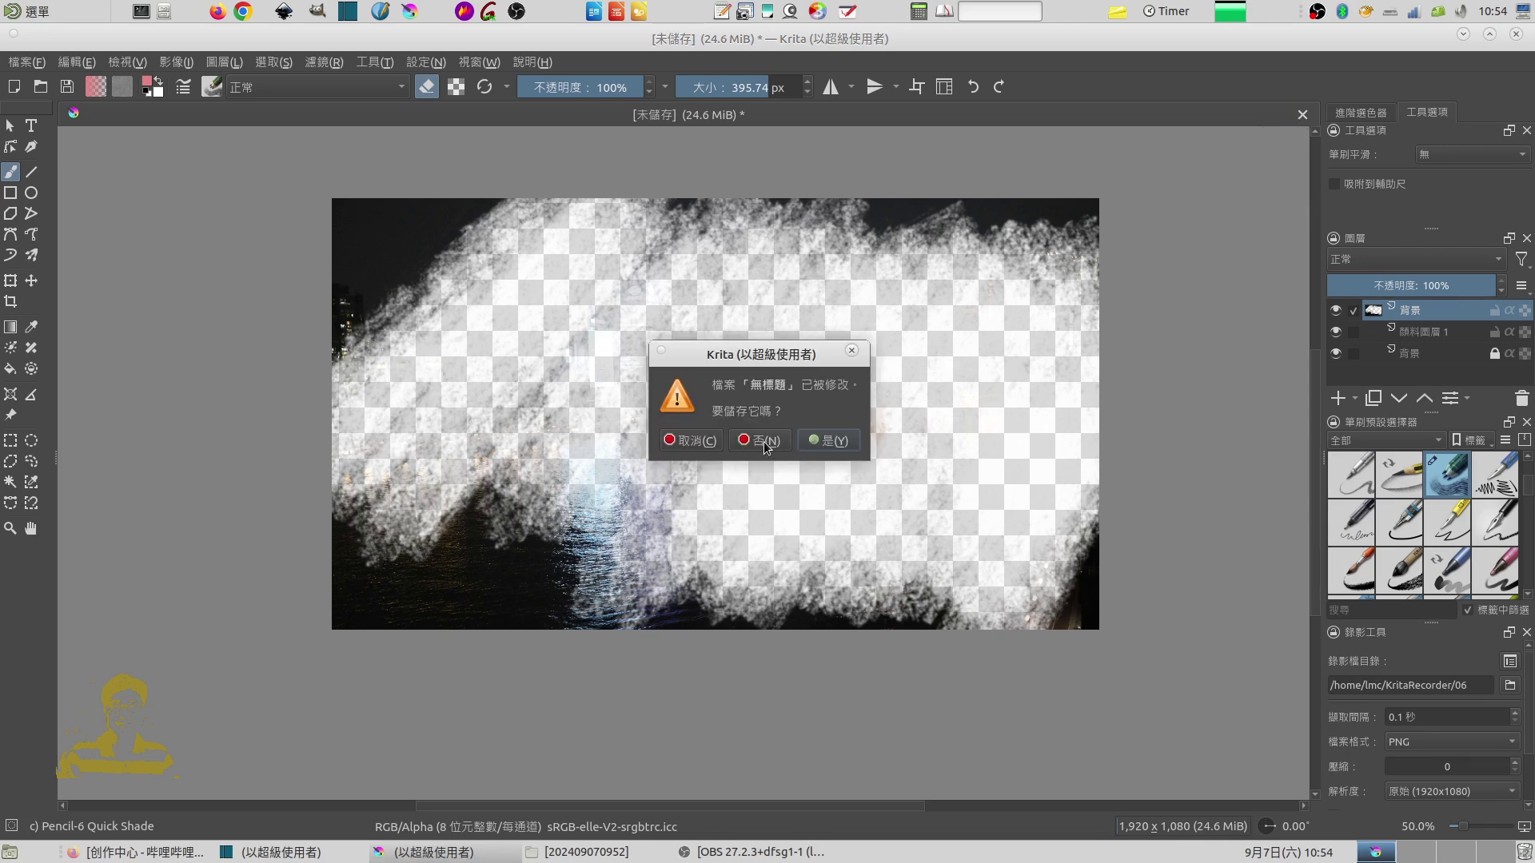
click(763, 443)
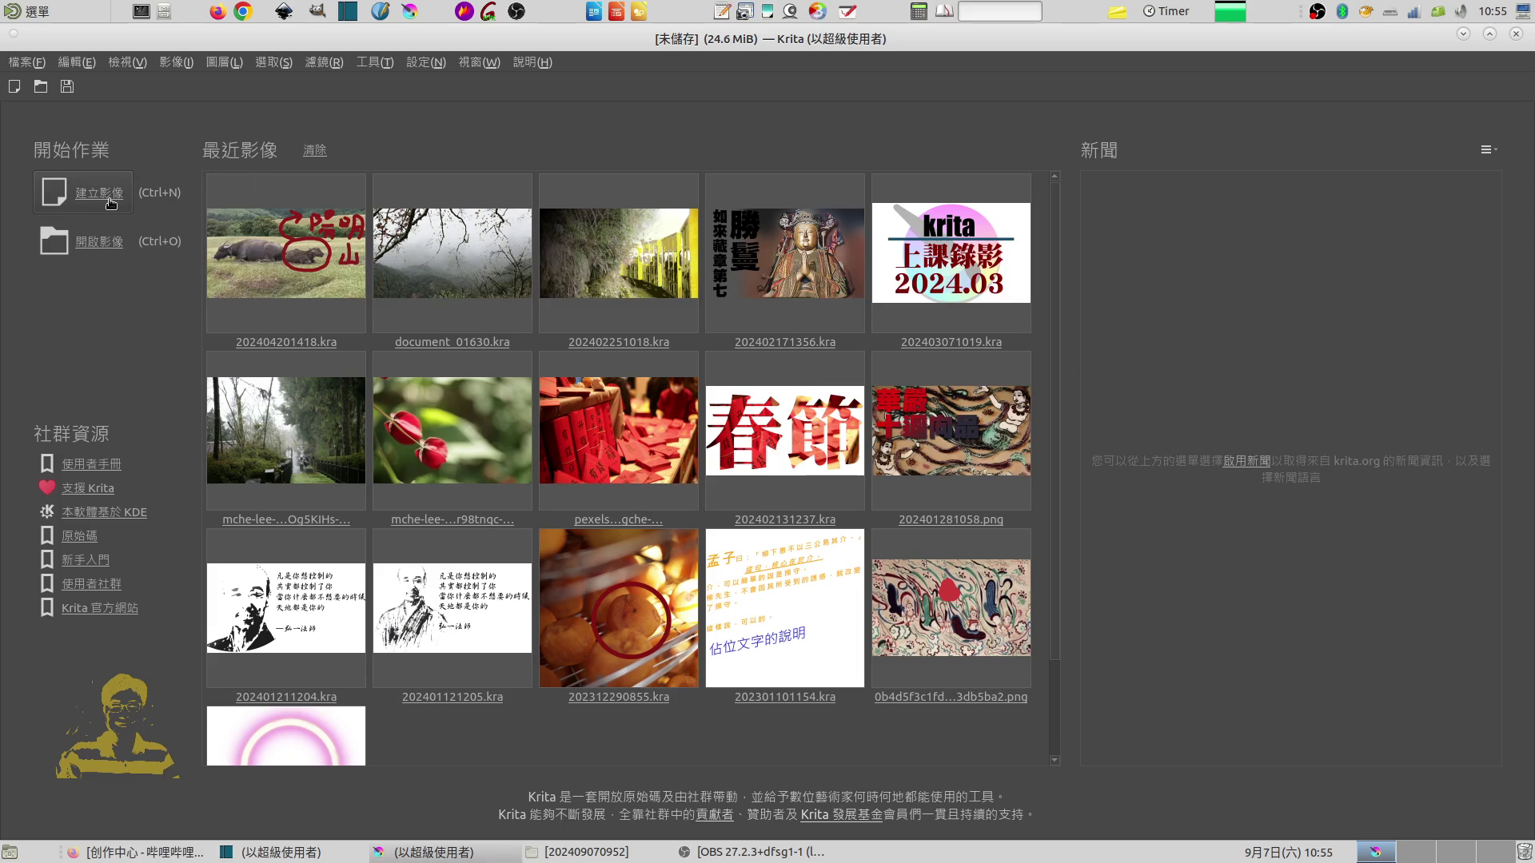
click(110, 203)
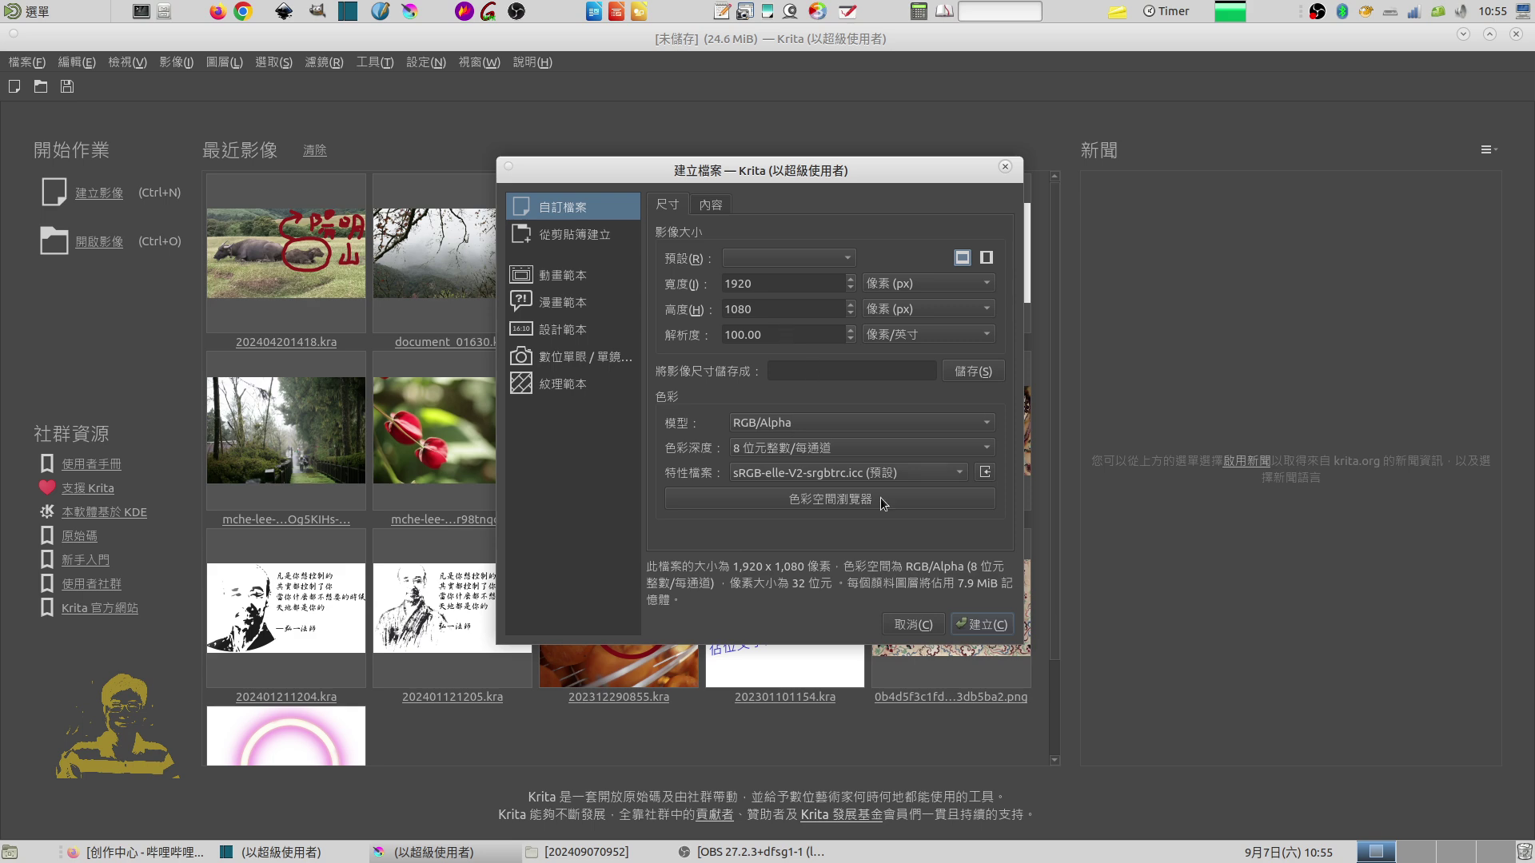
click(980, 625)
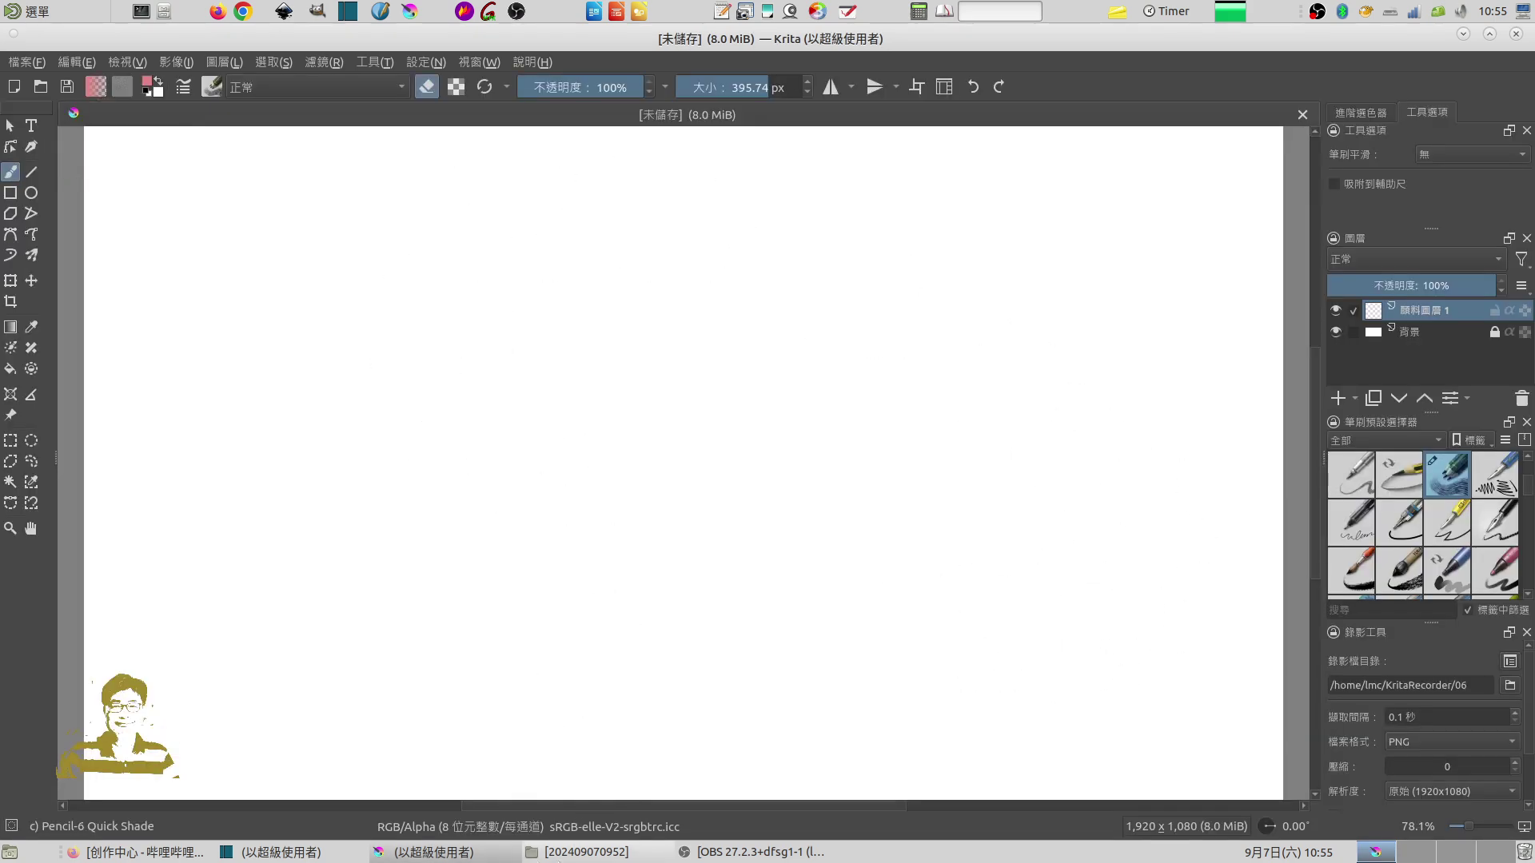
Insert the exported frame Shotcut_00_00_07_900.png into Krita as a new layer, then zoom out to 50%
click(576, 852)
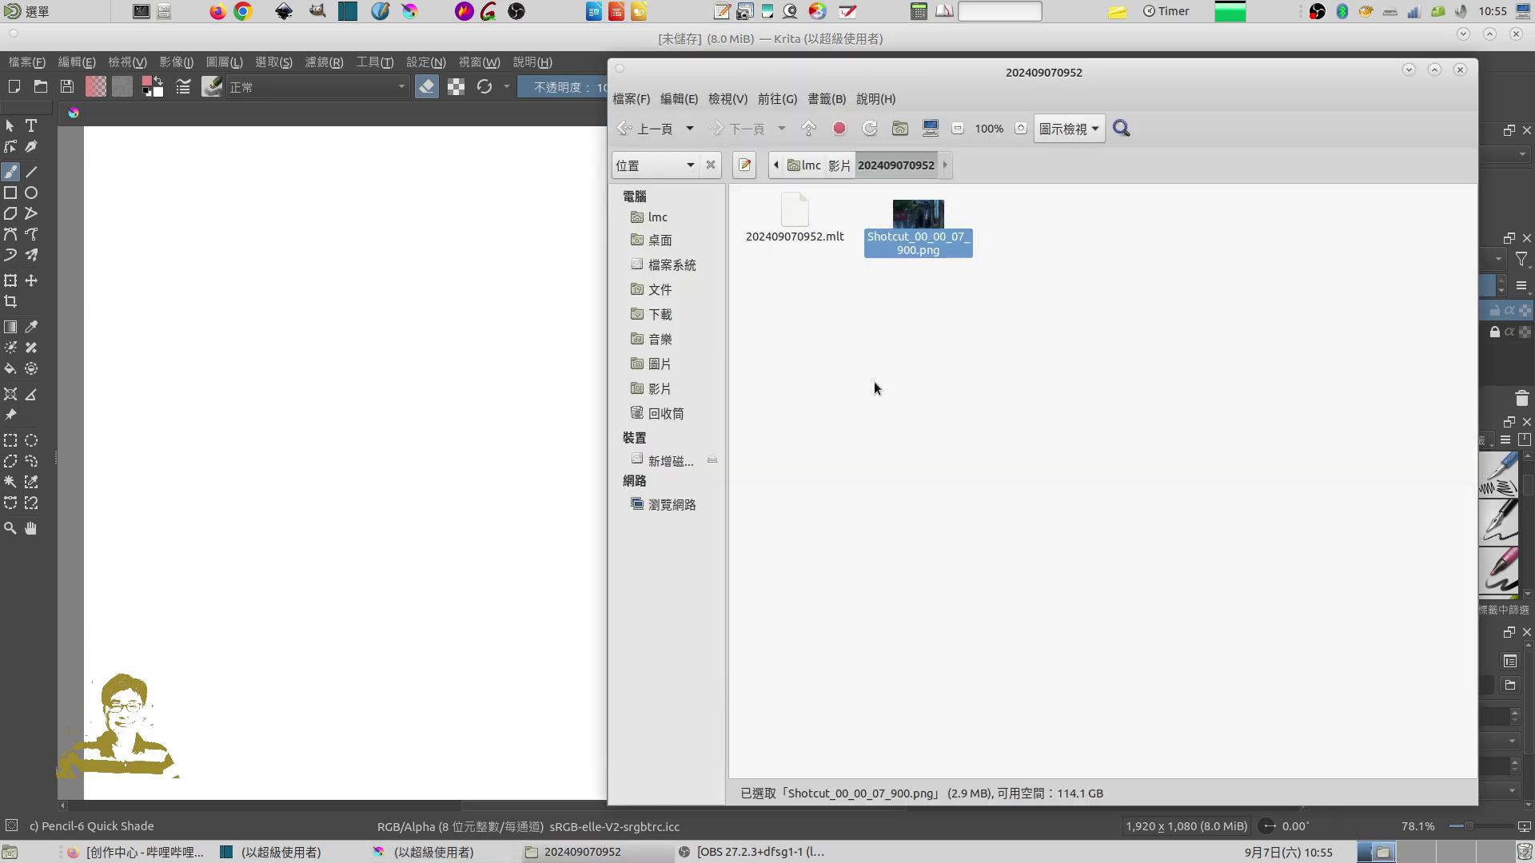
drag(917, 215, 486, 311)
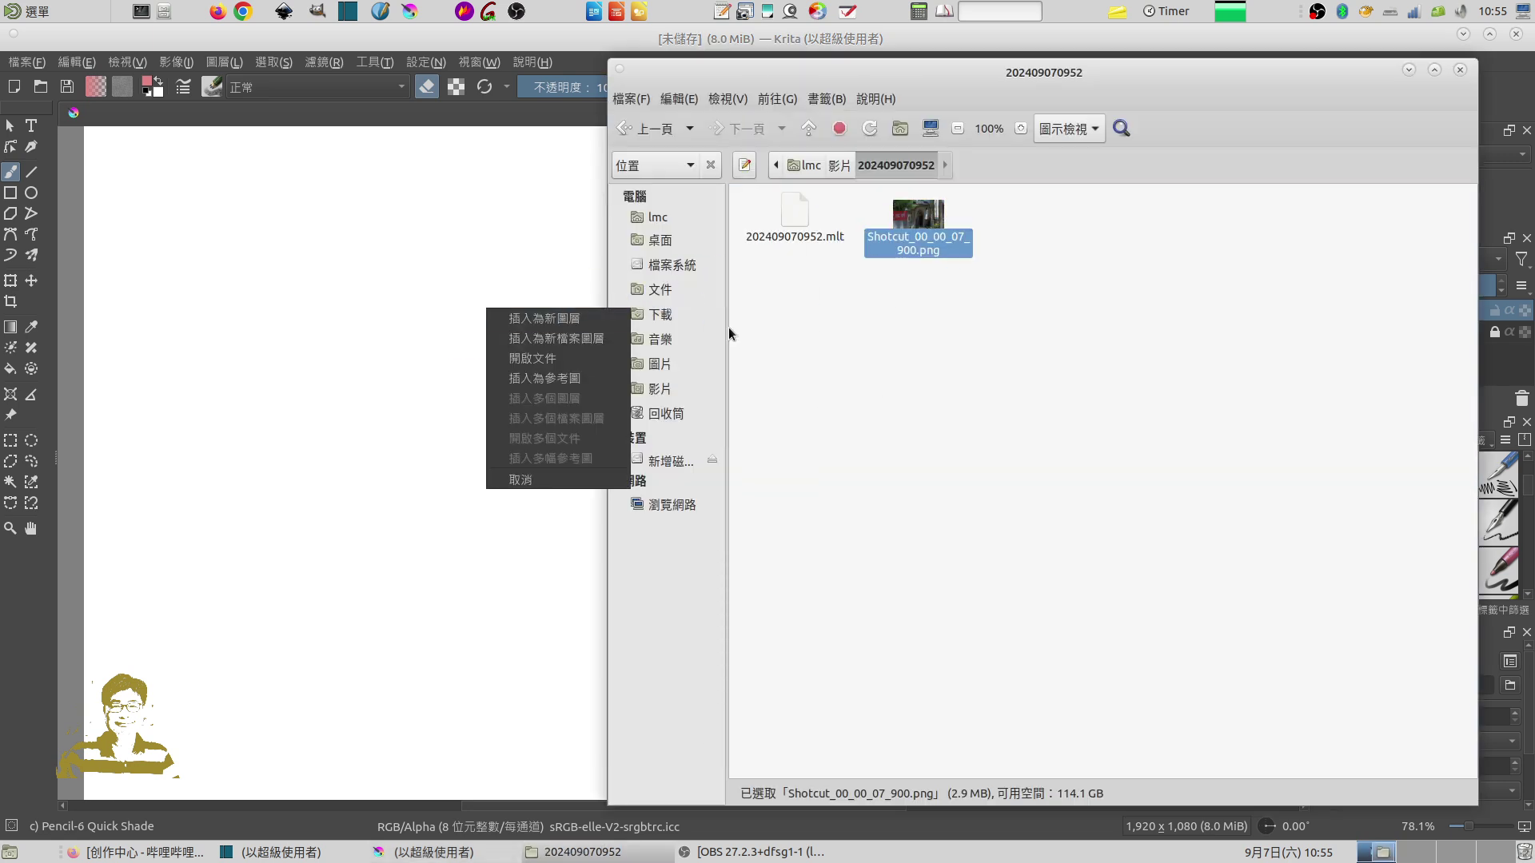
click(569, 319)
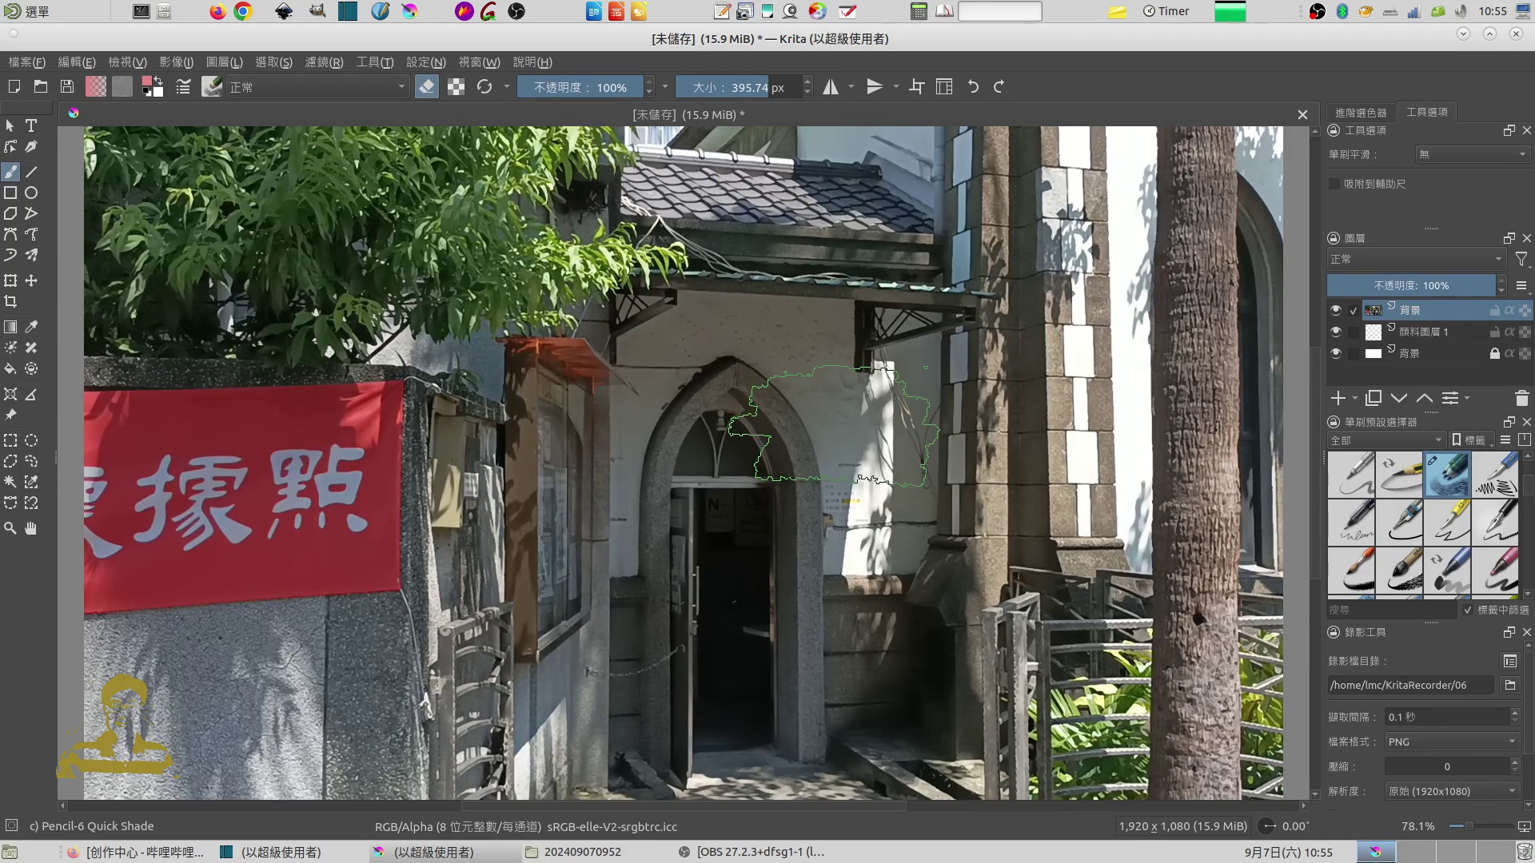
scroll(863, 440, down, 1)
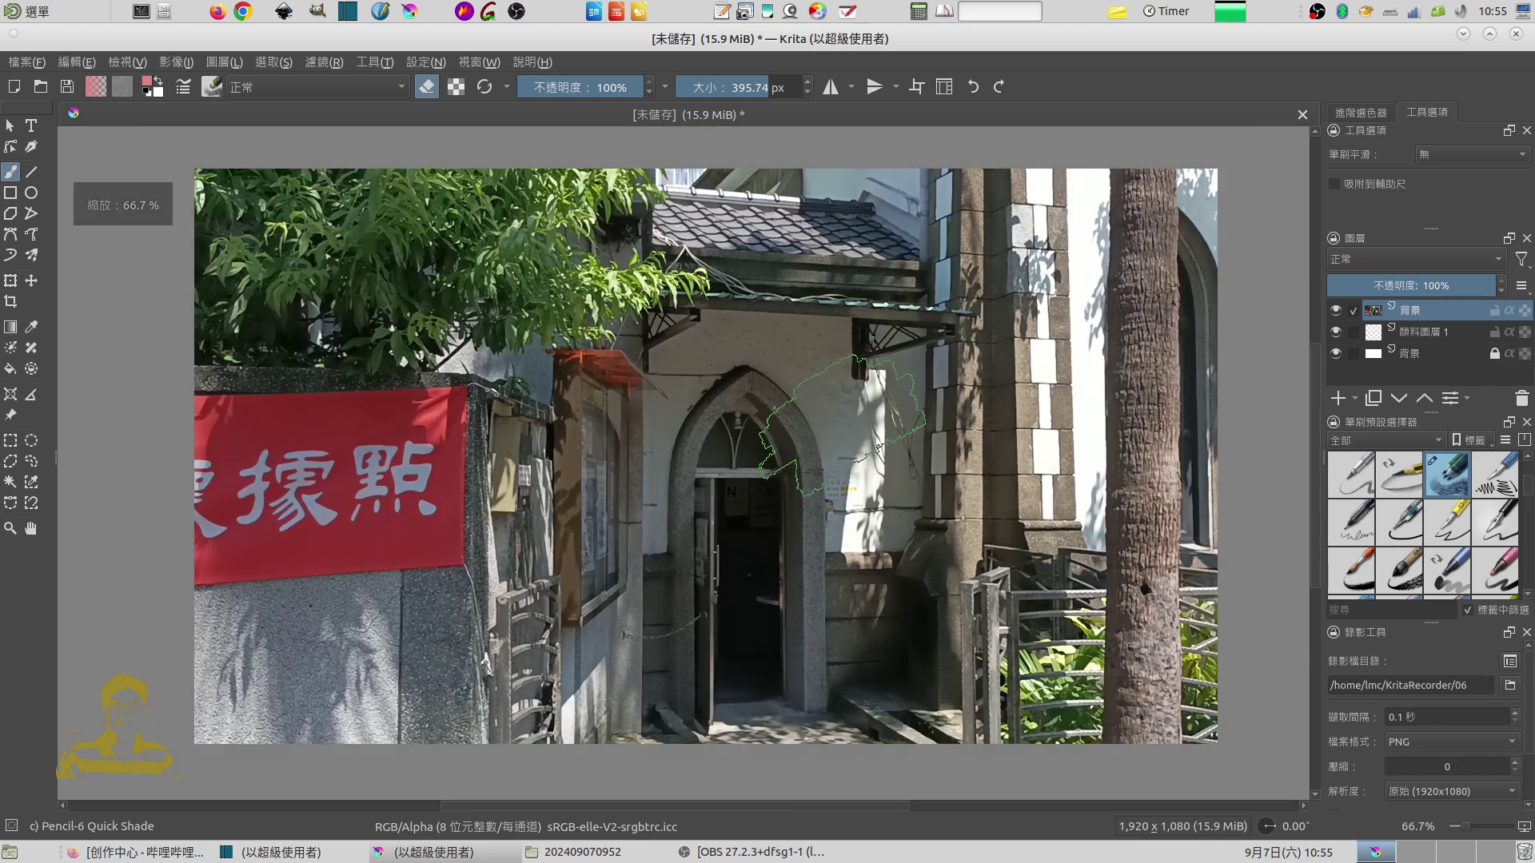
scroll(835, 422, down, 1)
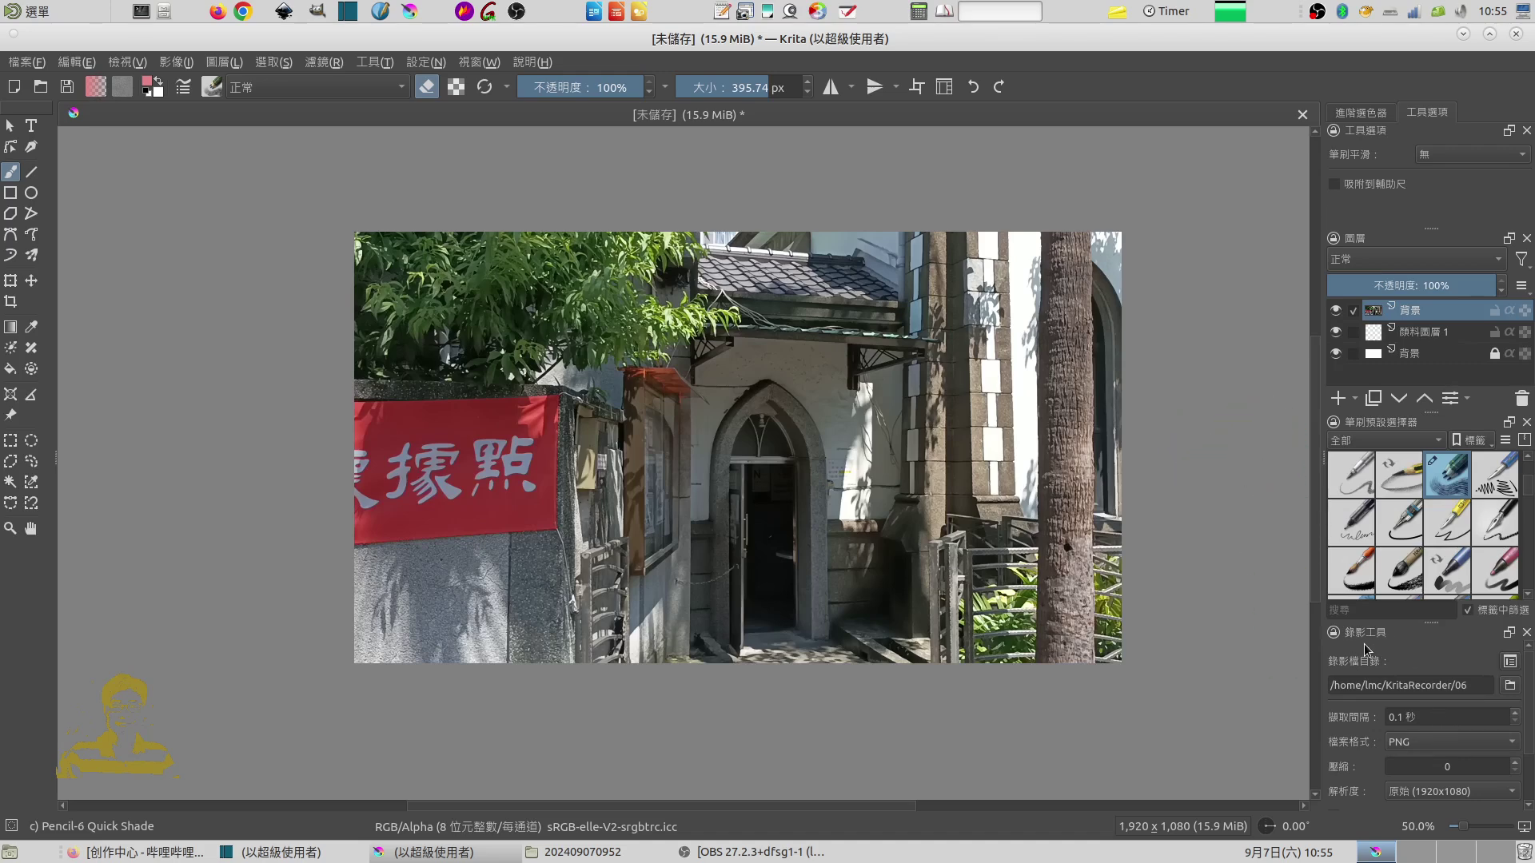
click(426, 62)
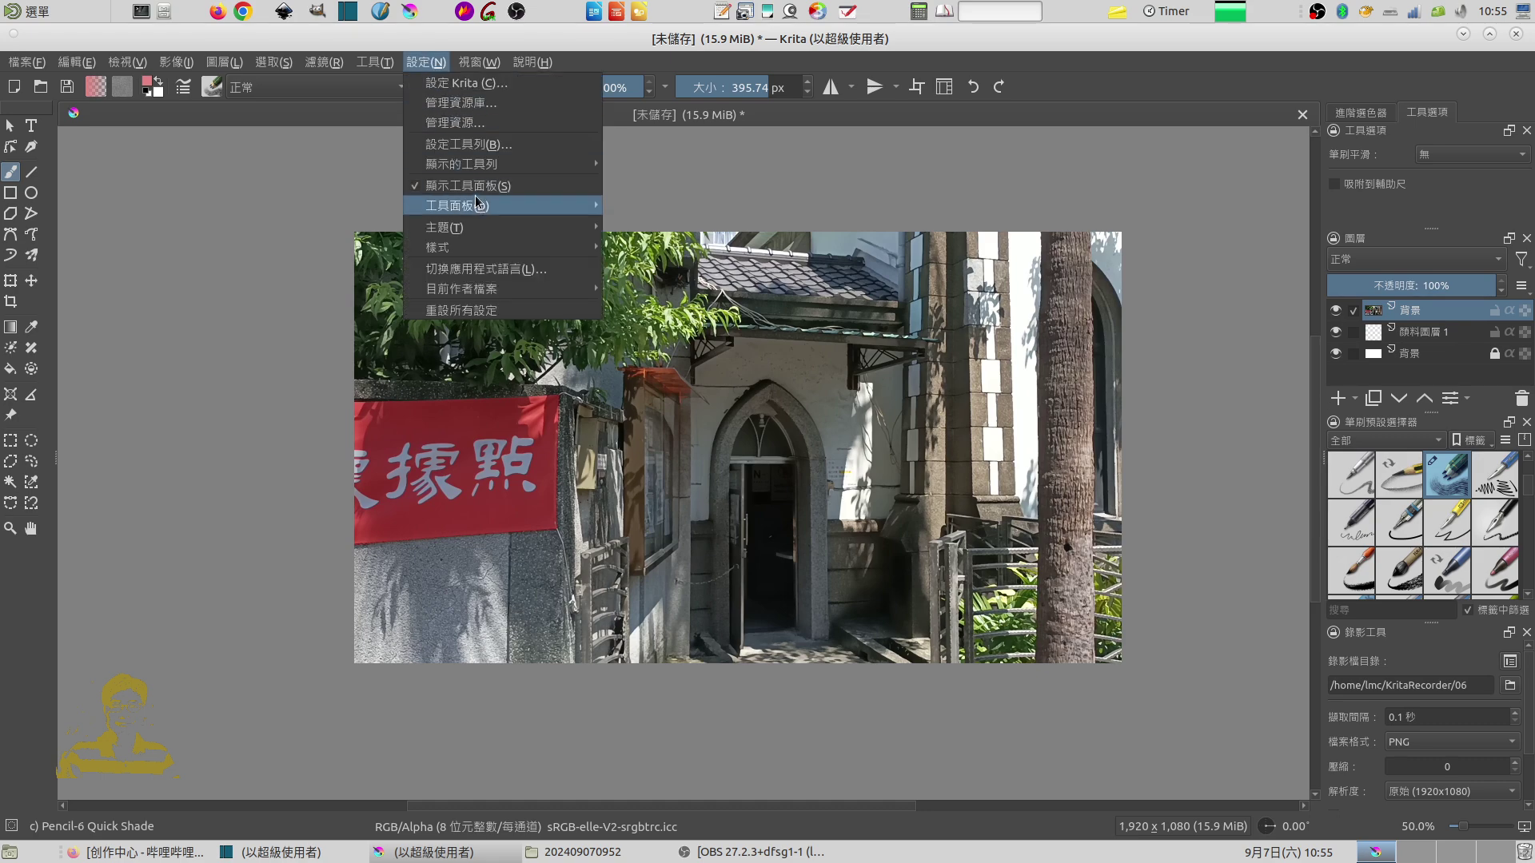
mouse_move(484, 169)
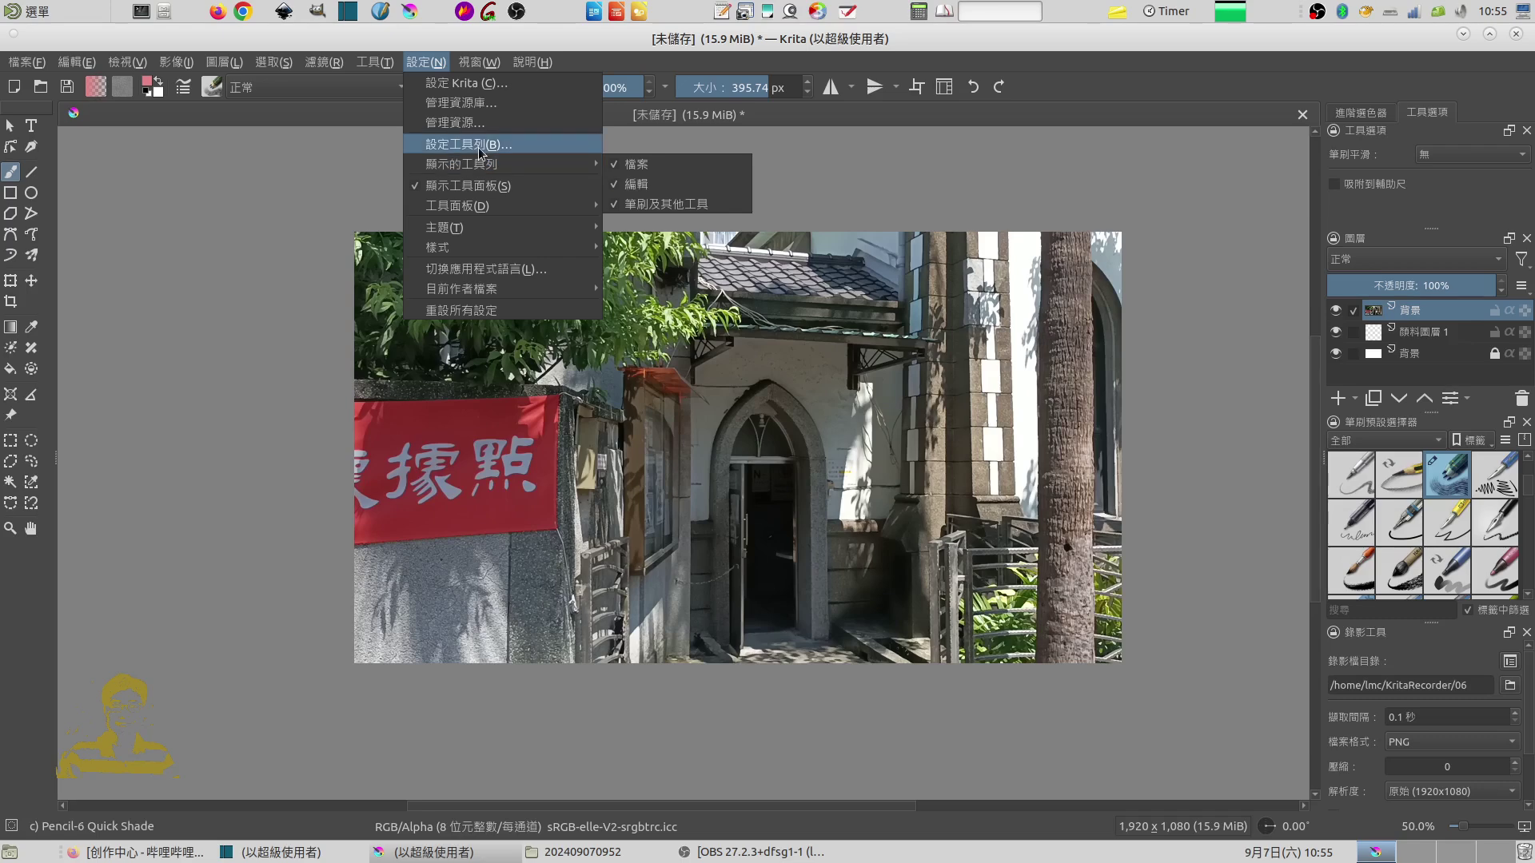
mouse_move(484, 208)
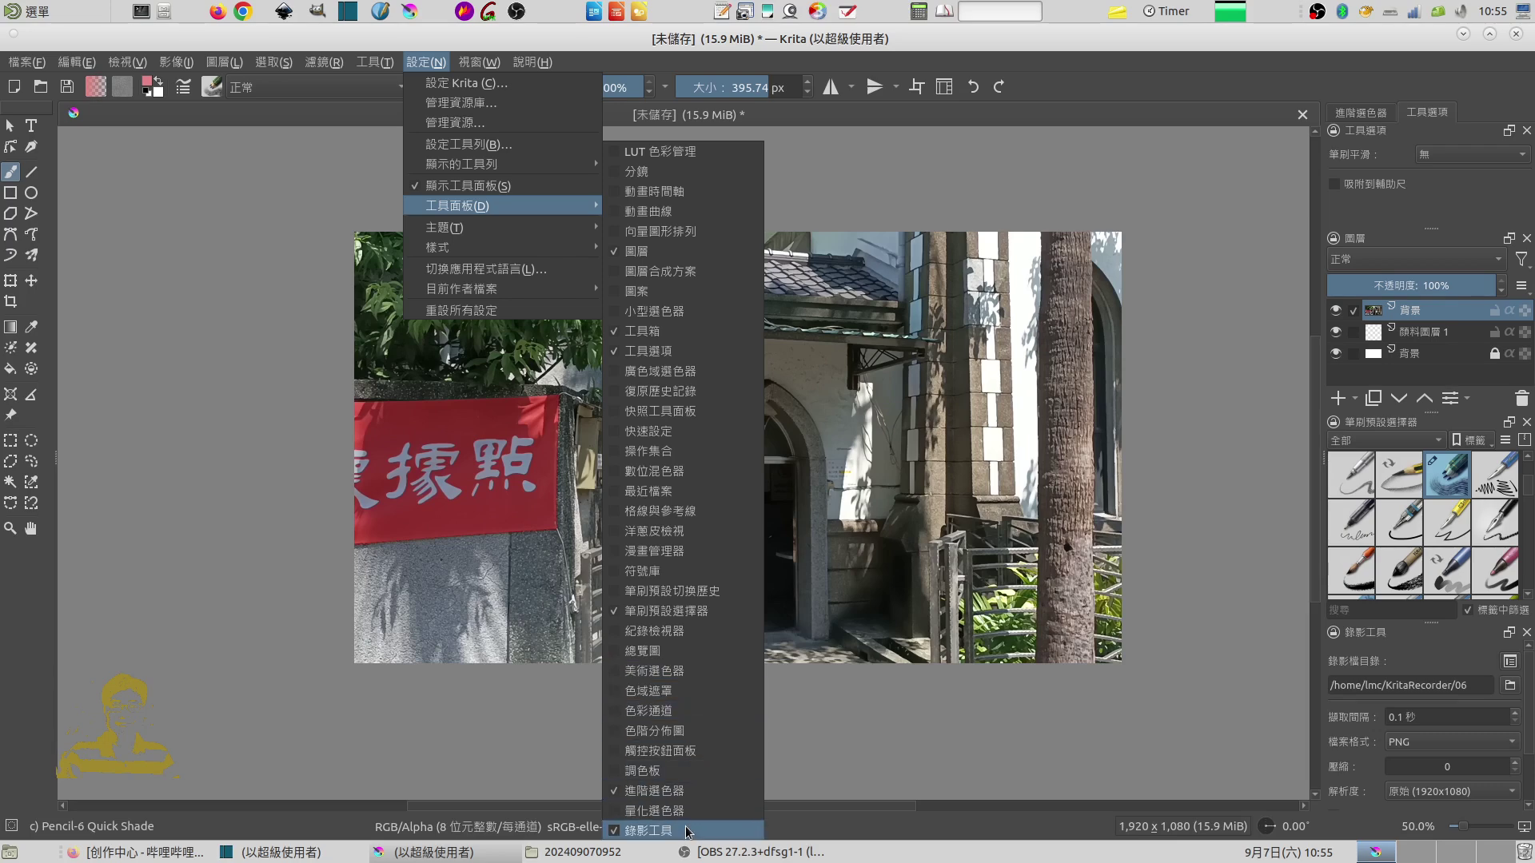
click(780, 791)
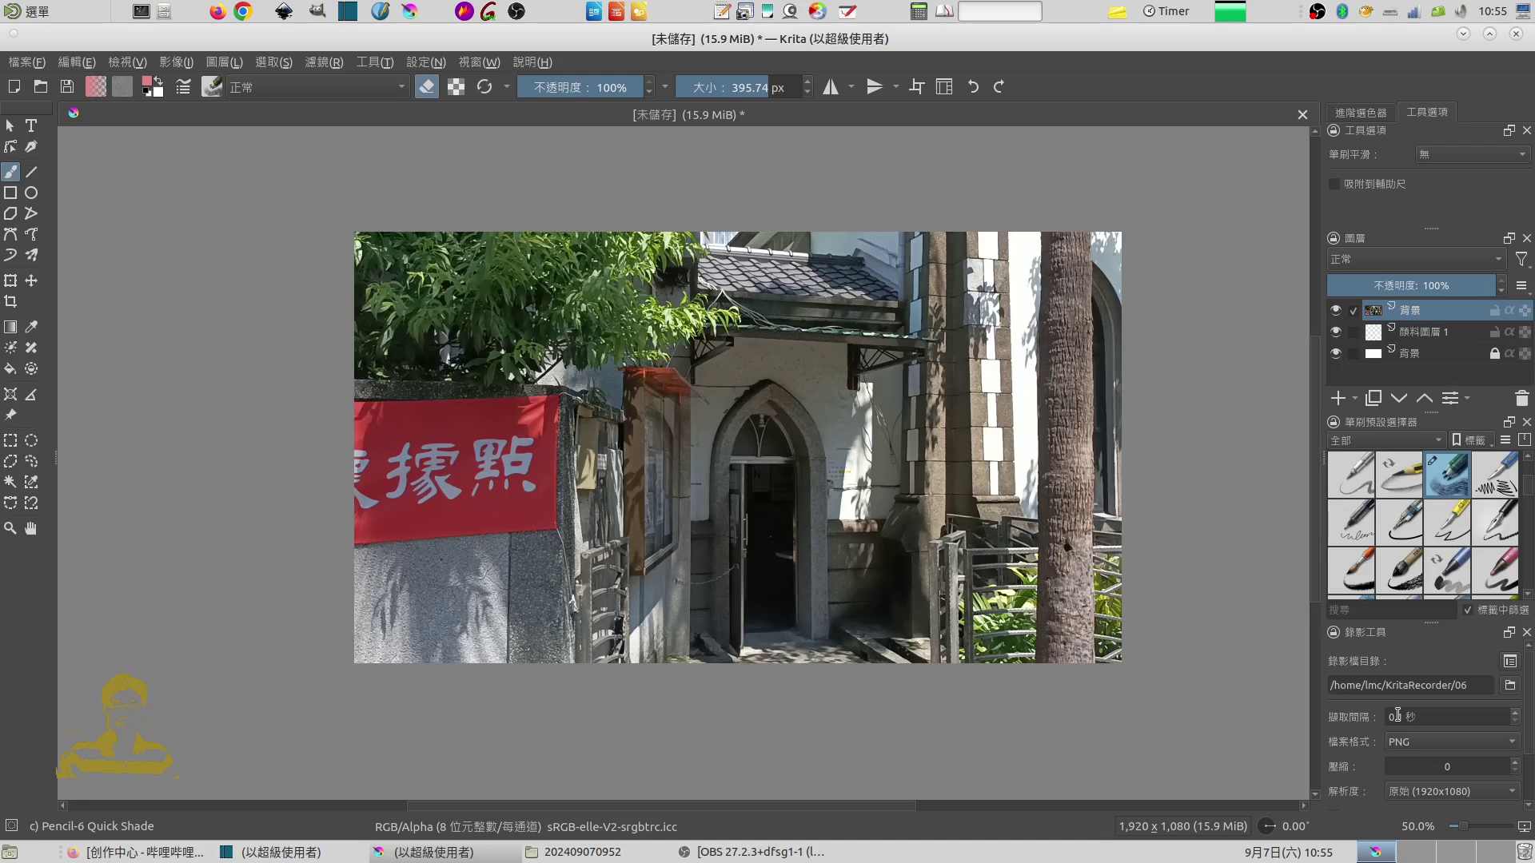
click(1513, 713)
click(1513, 724)
click(1498, 742)
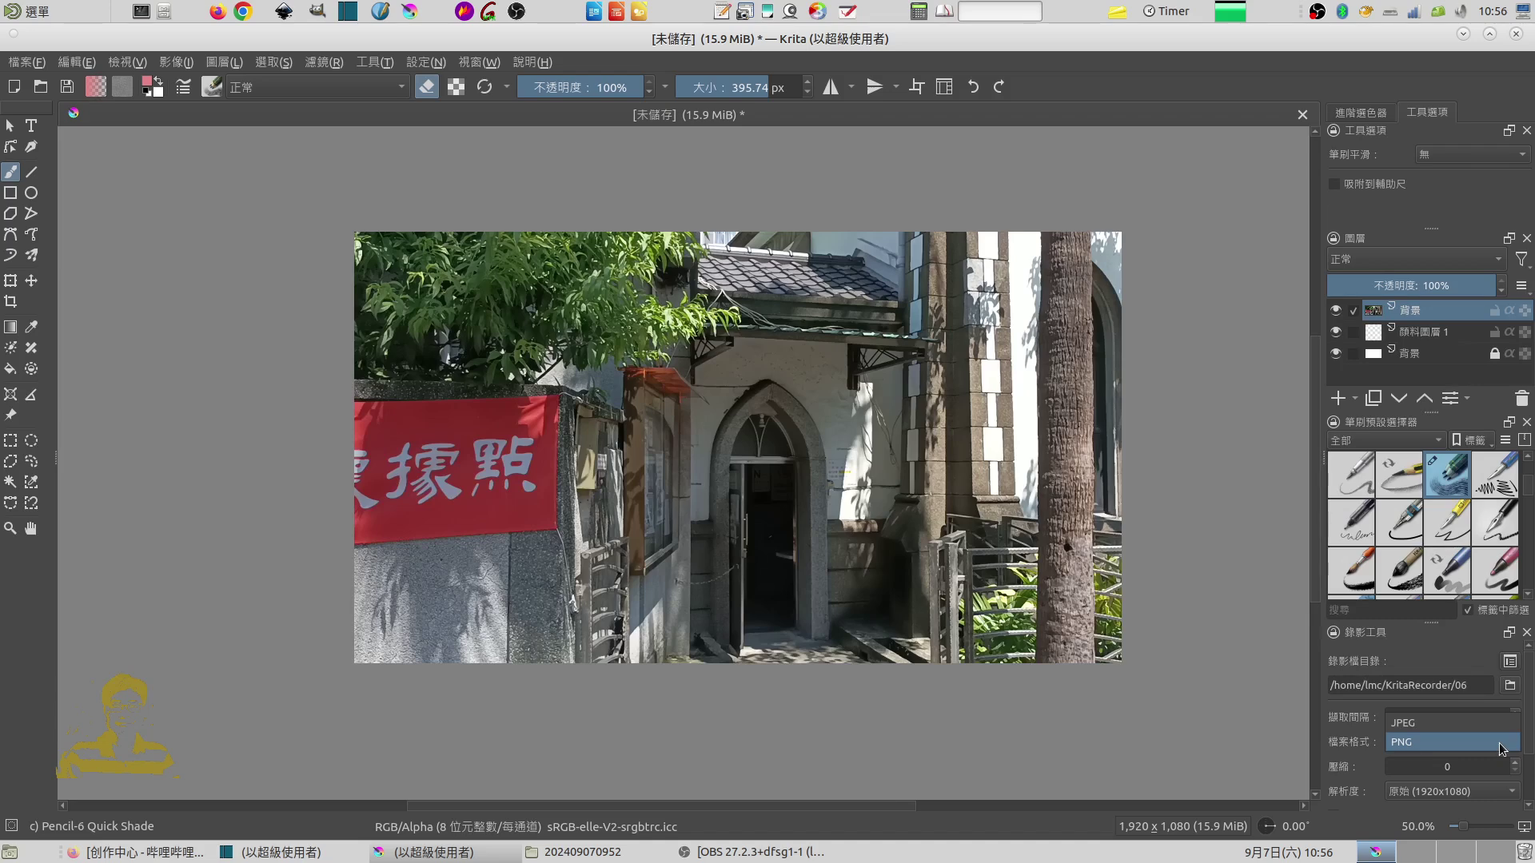
click(1501, 749)
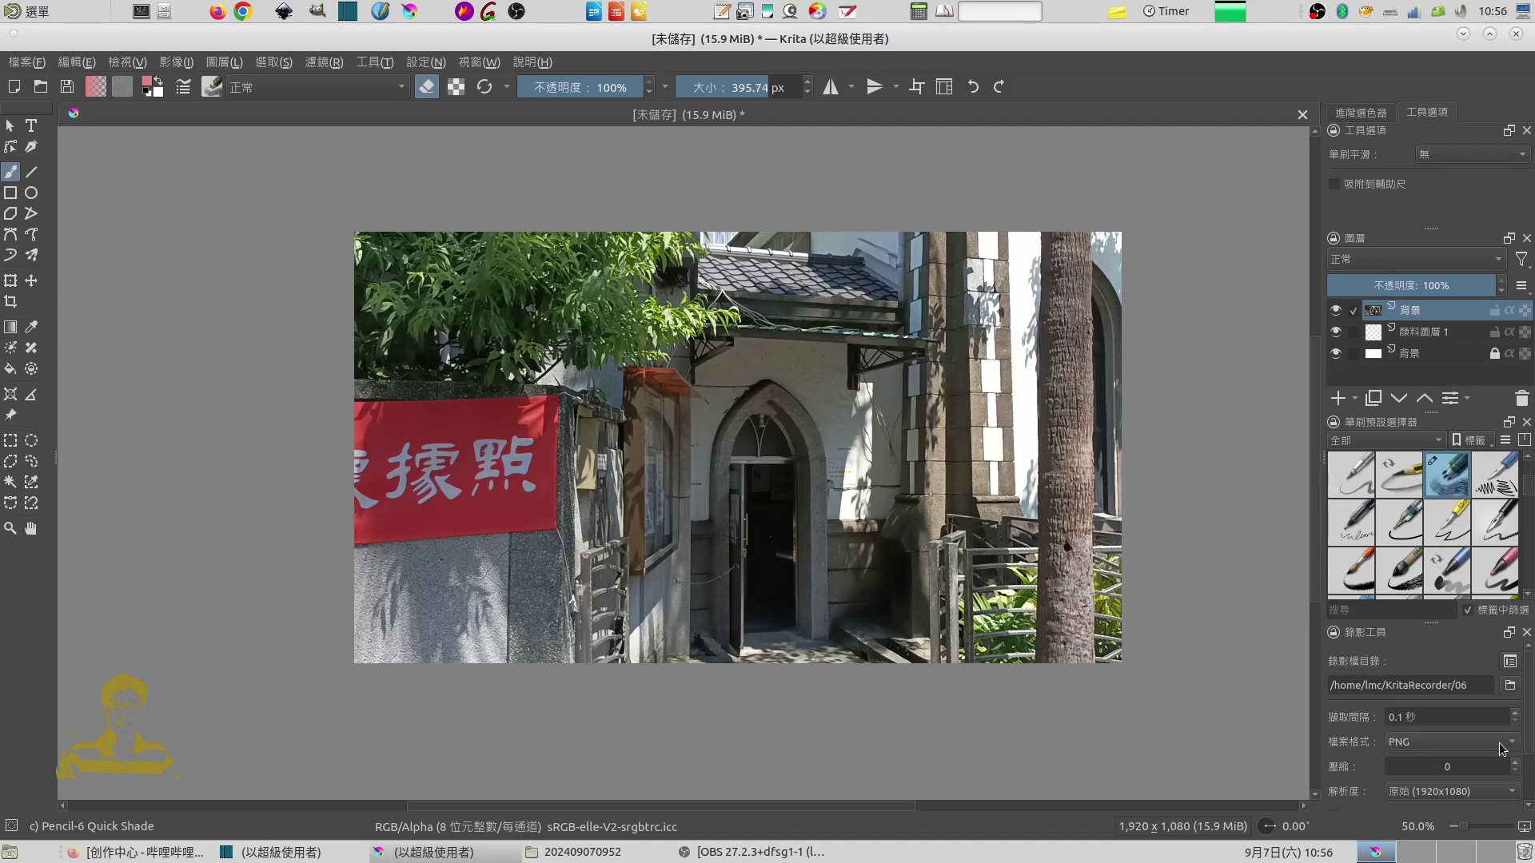
scroll(1530, 767, down, 3)
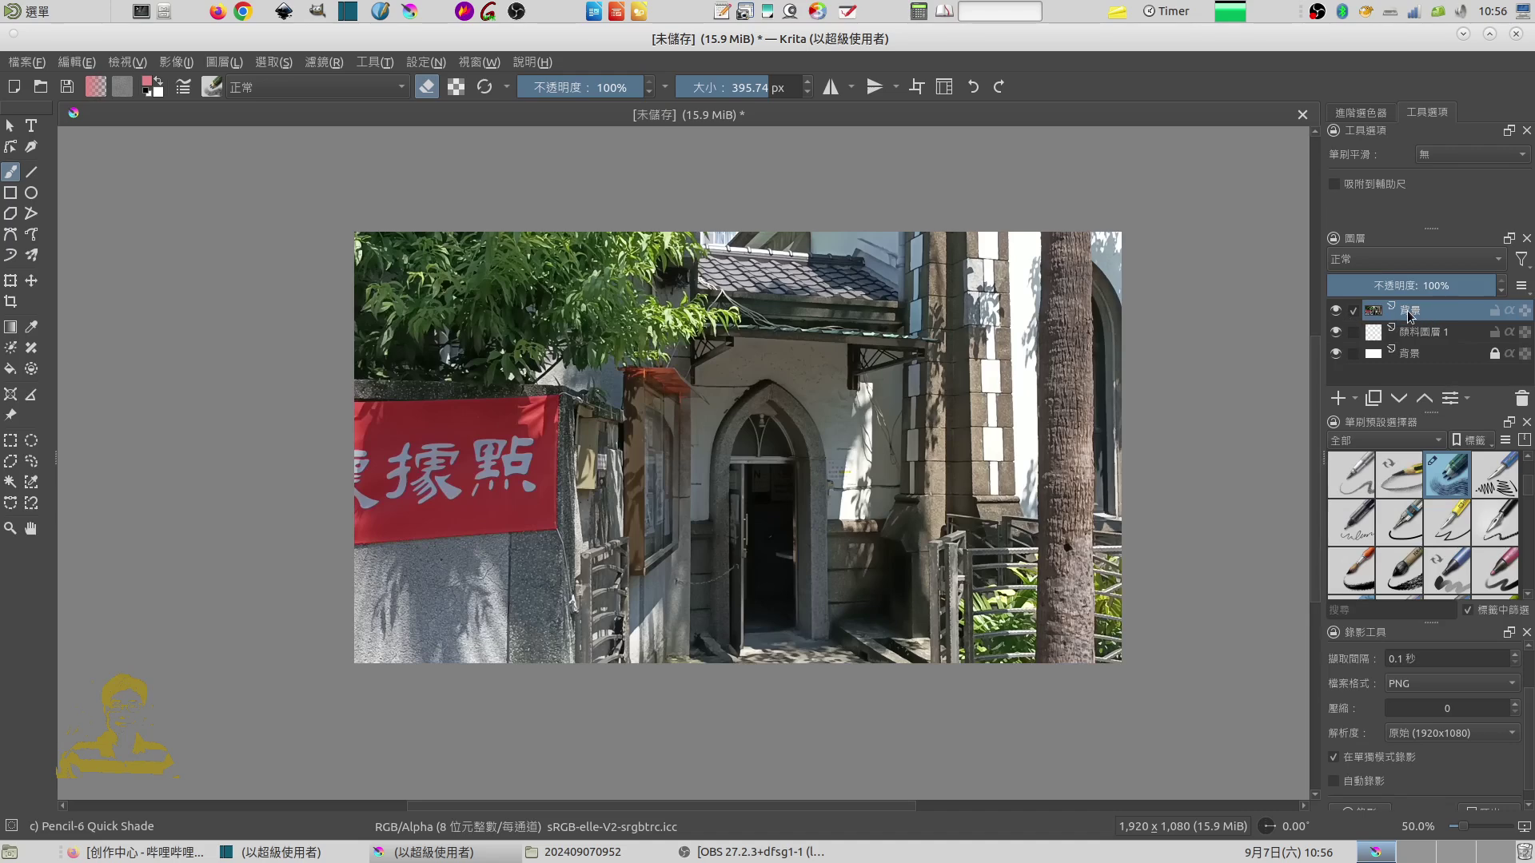
Turn on Isolate Active Layer for the building photo layer so only it is visible
right_click(1408, 317)
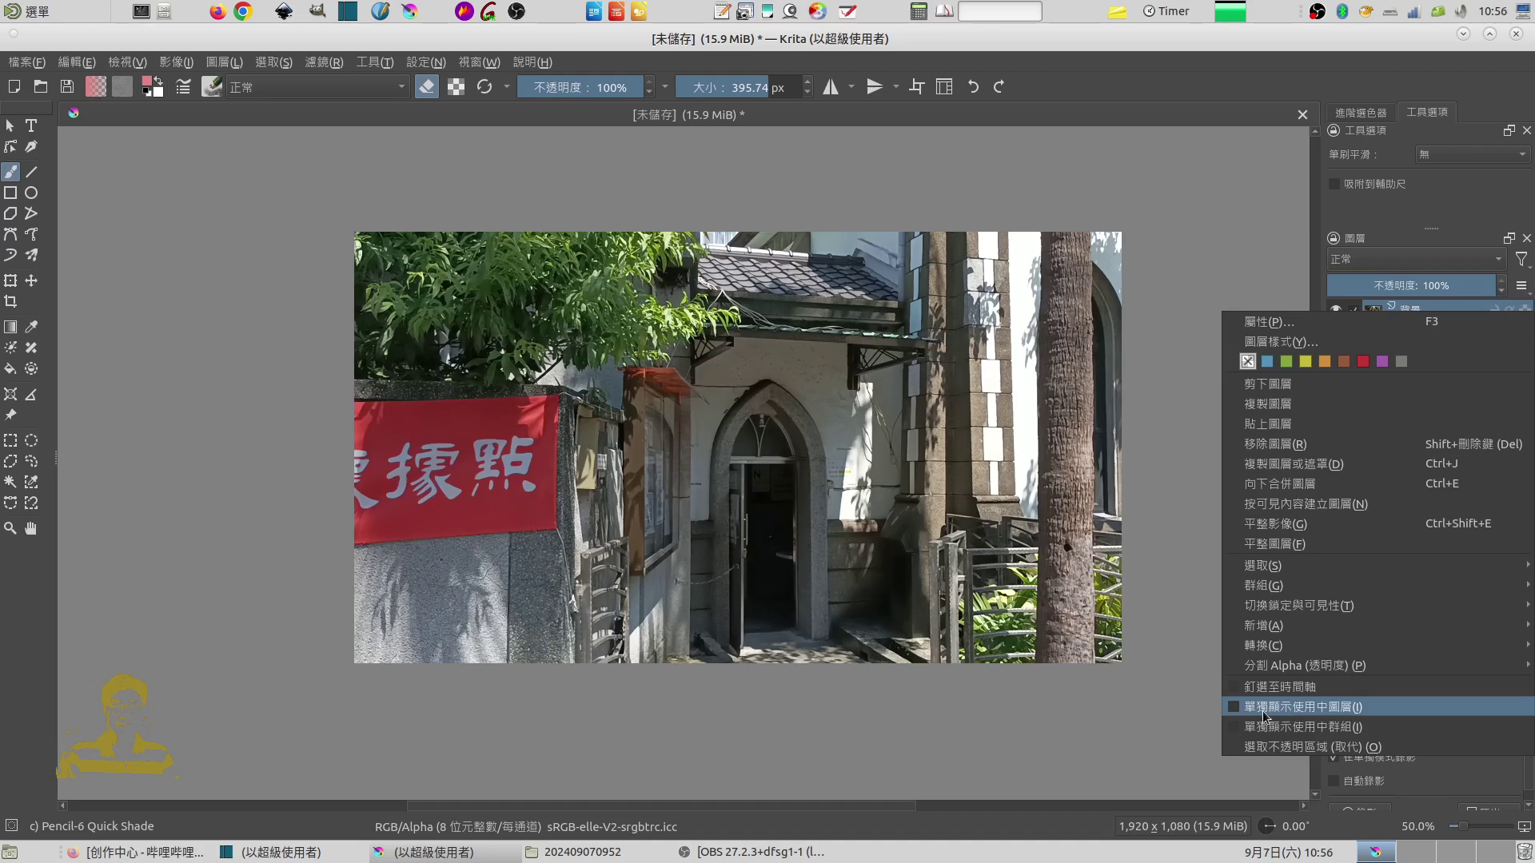
click(1324, 708)
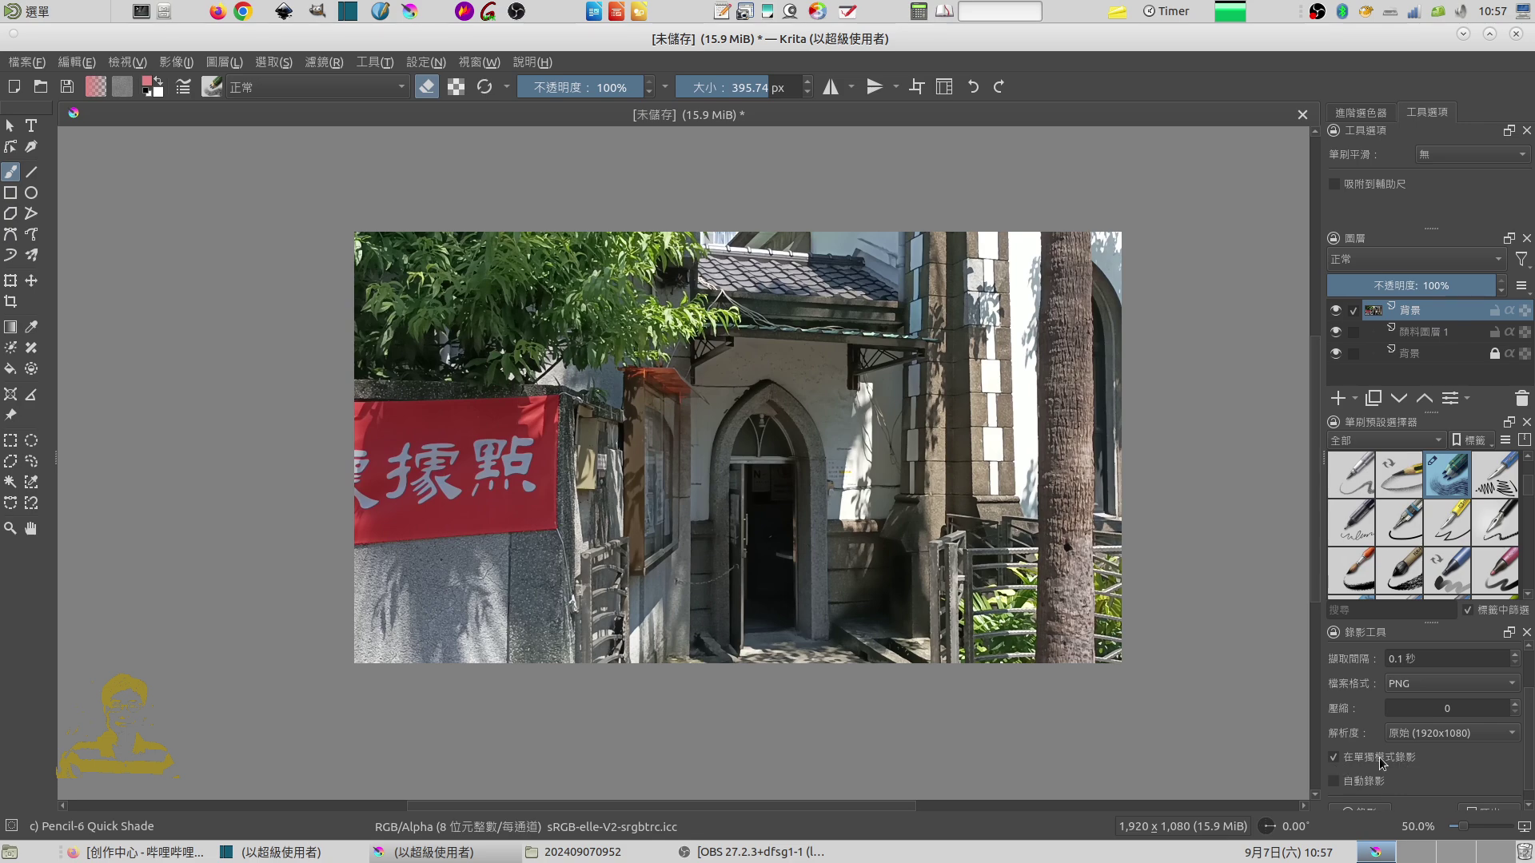
right_click(1411, 313)
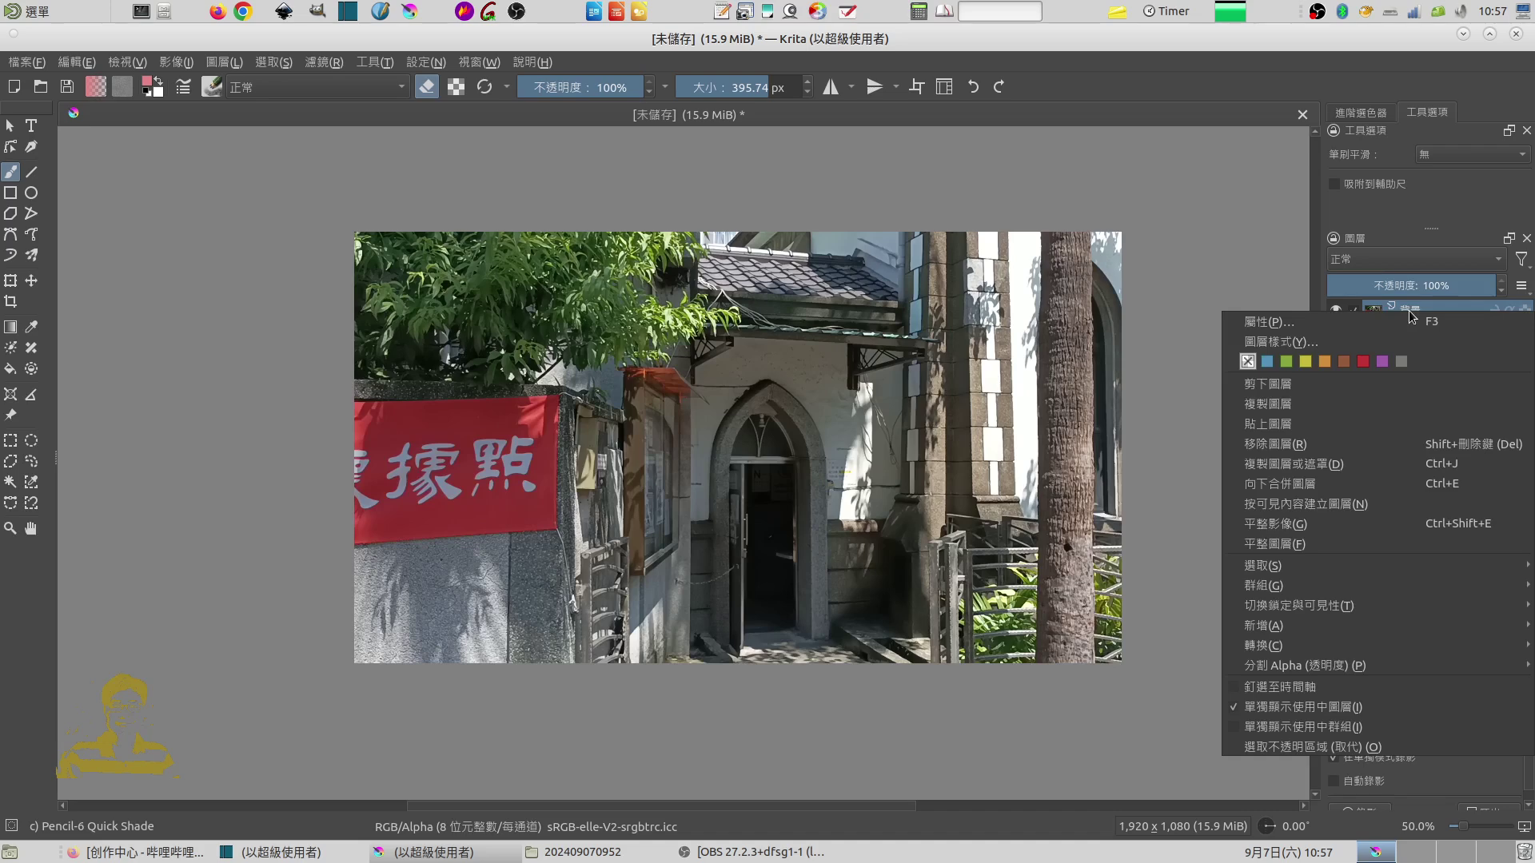
click(1156, 732)
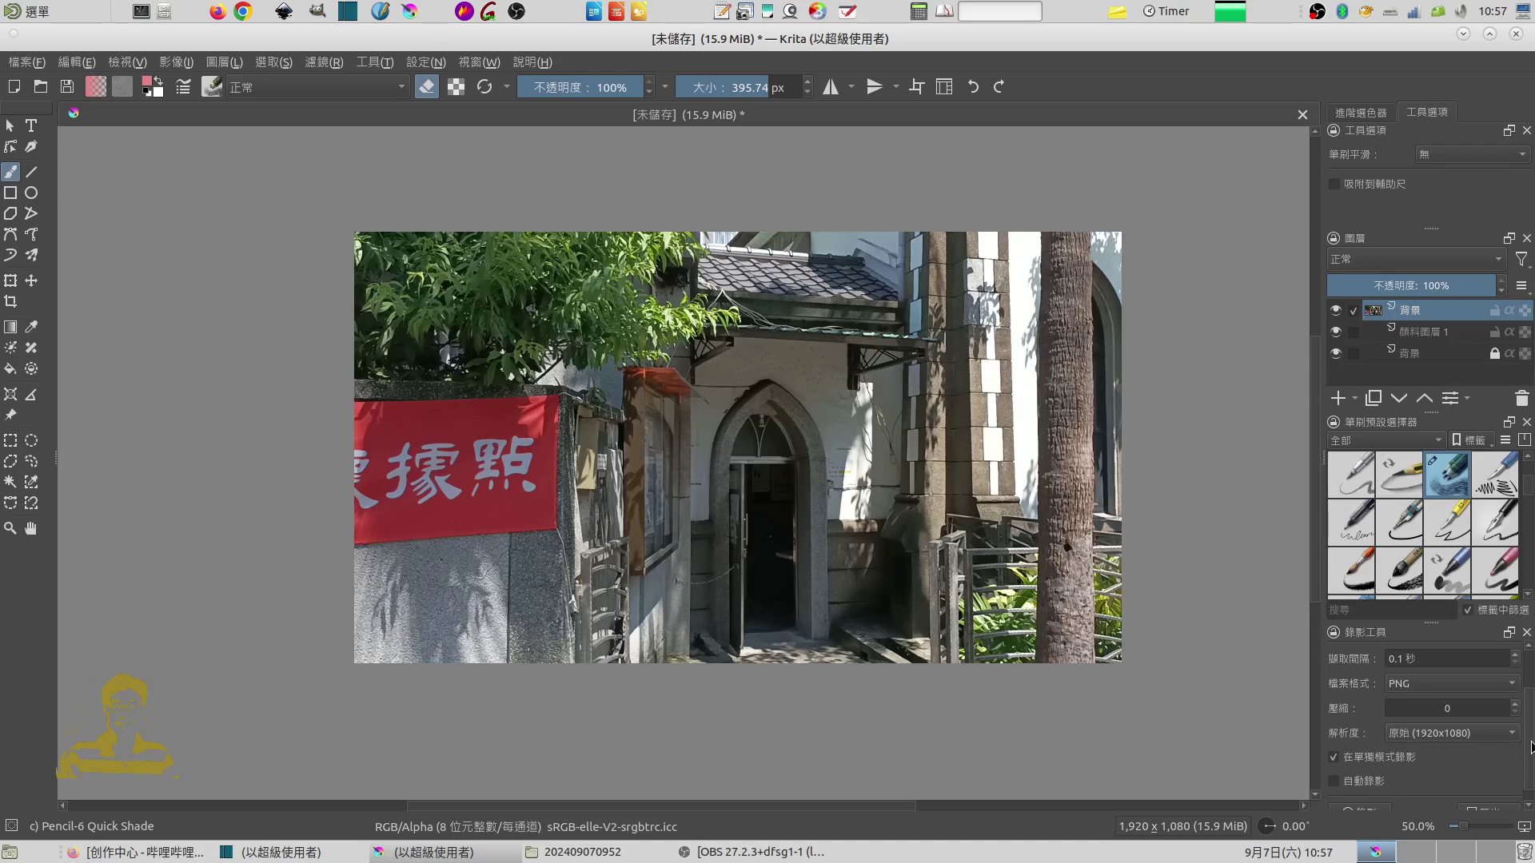
scroll(1530, 747, down, 1)
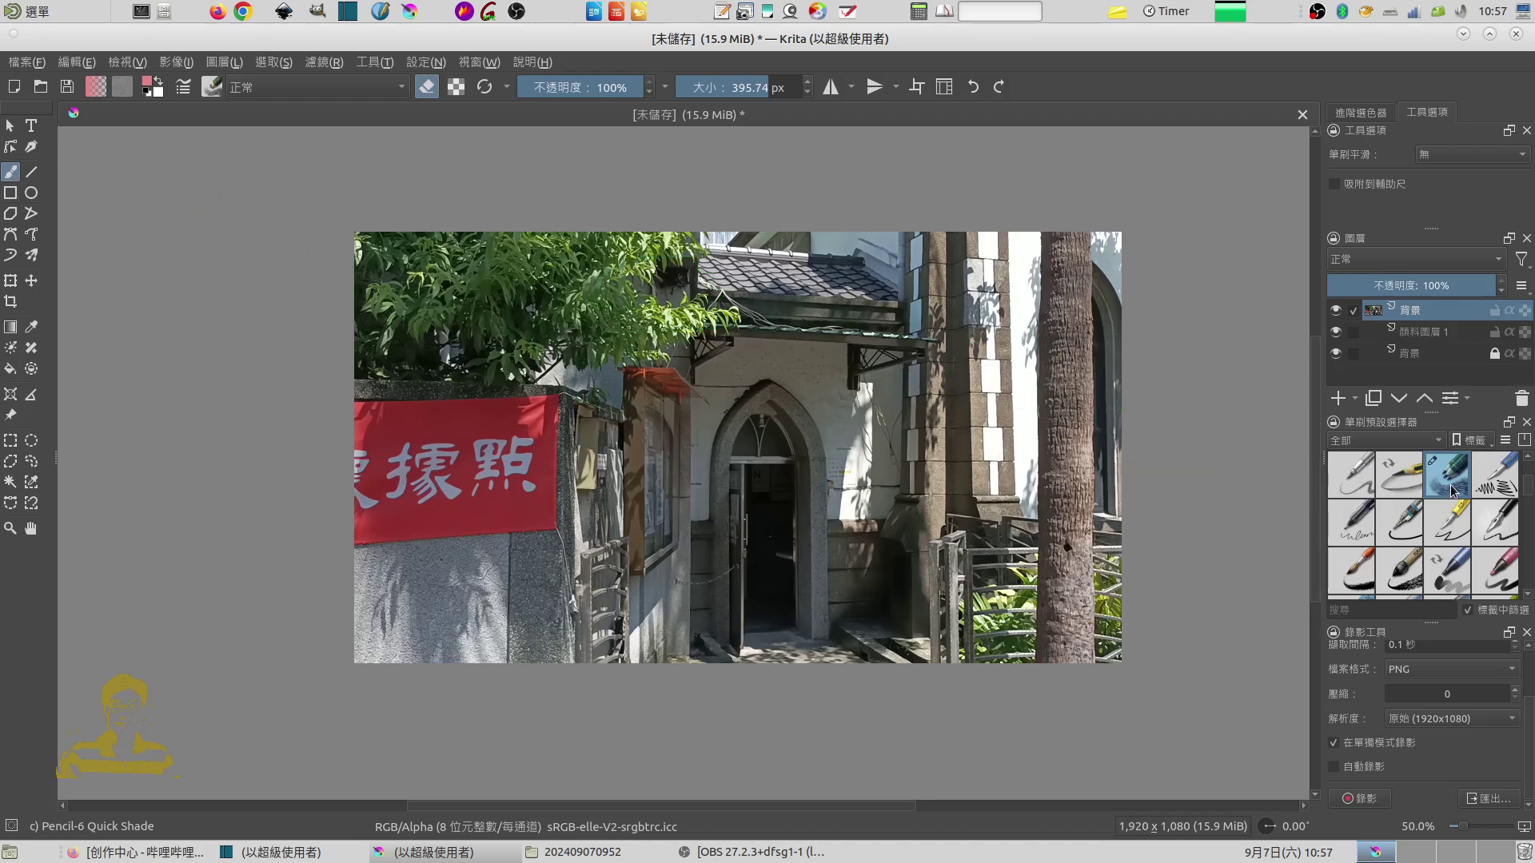
click(428, 89)
mouse_move(504, 320)
mouse_down()
mouse_move(426, 415)
mouse_move(559, 394)
mouse_up()
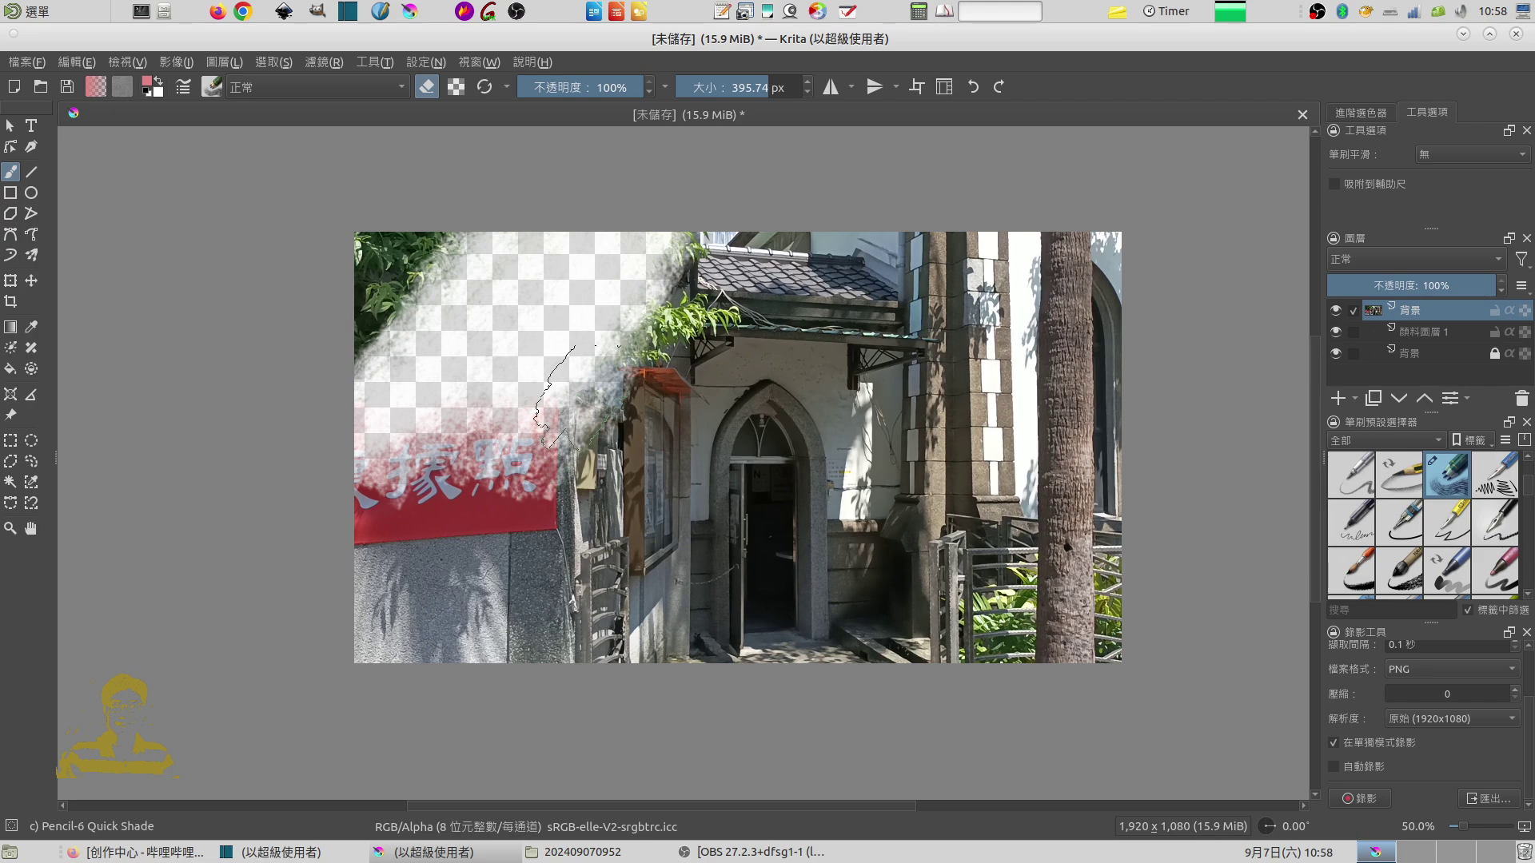
drag(563, 320, 703, 344)
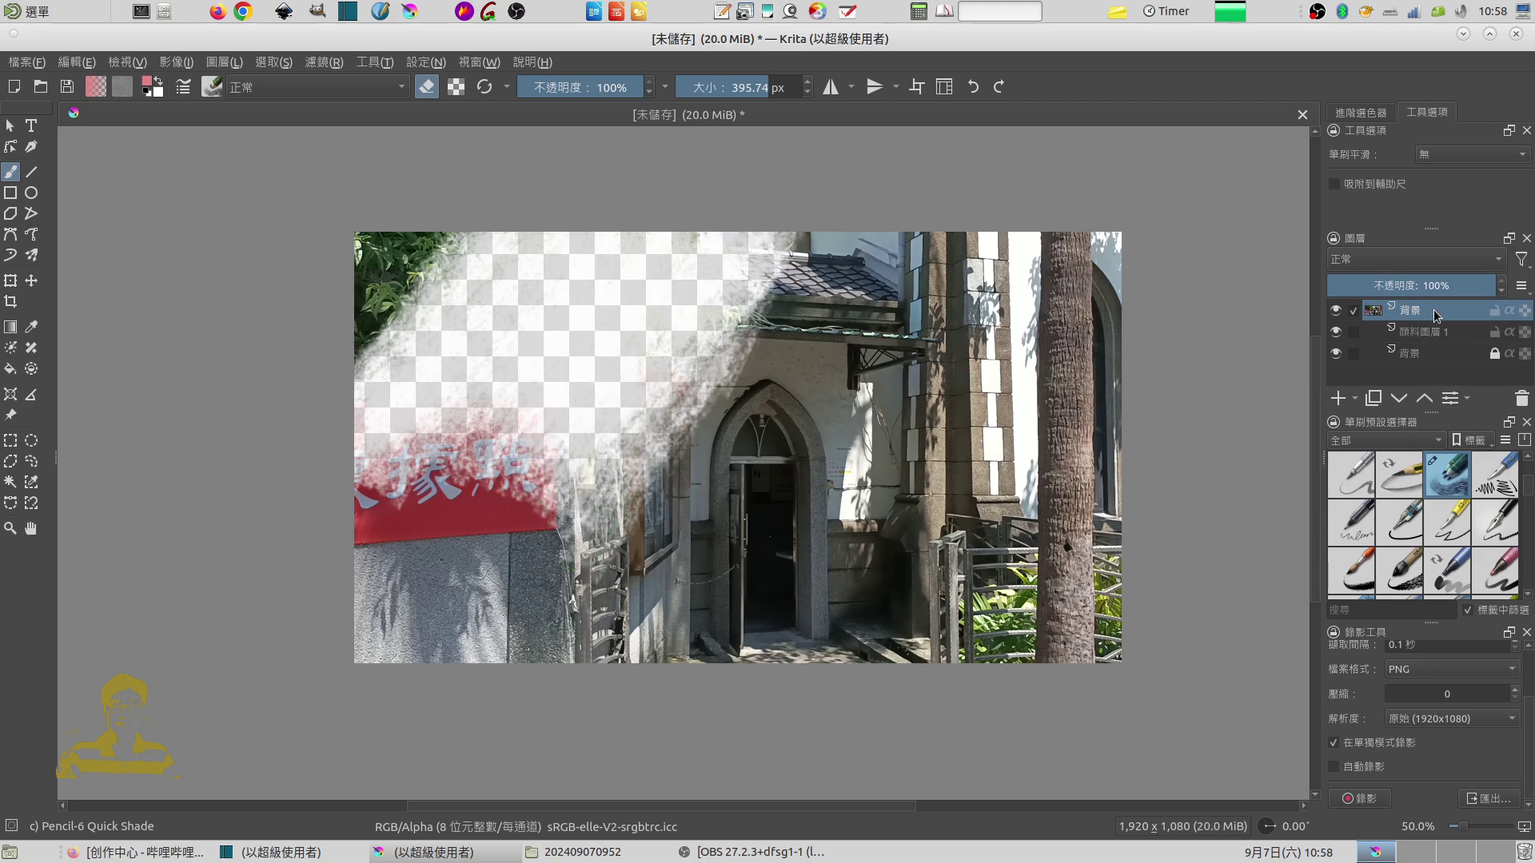
mouse_move(907, 300)
mouse_down()
mouse_move(1111, 320)
mouse_move(1063, 563)
mouse_up()
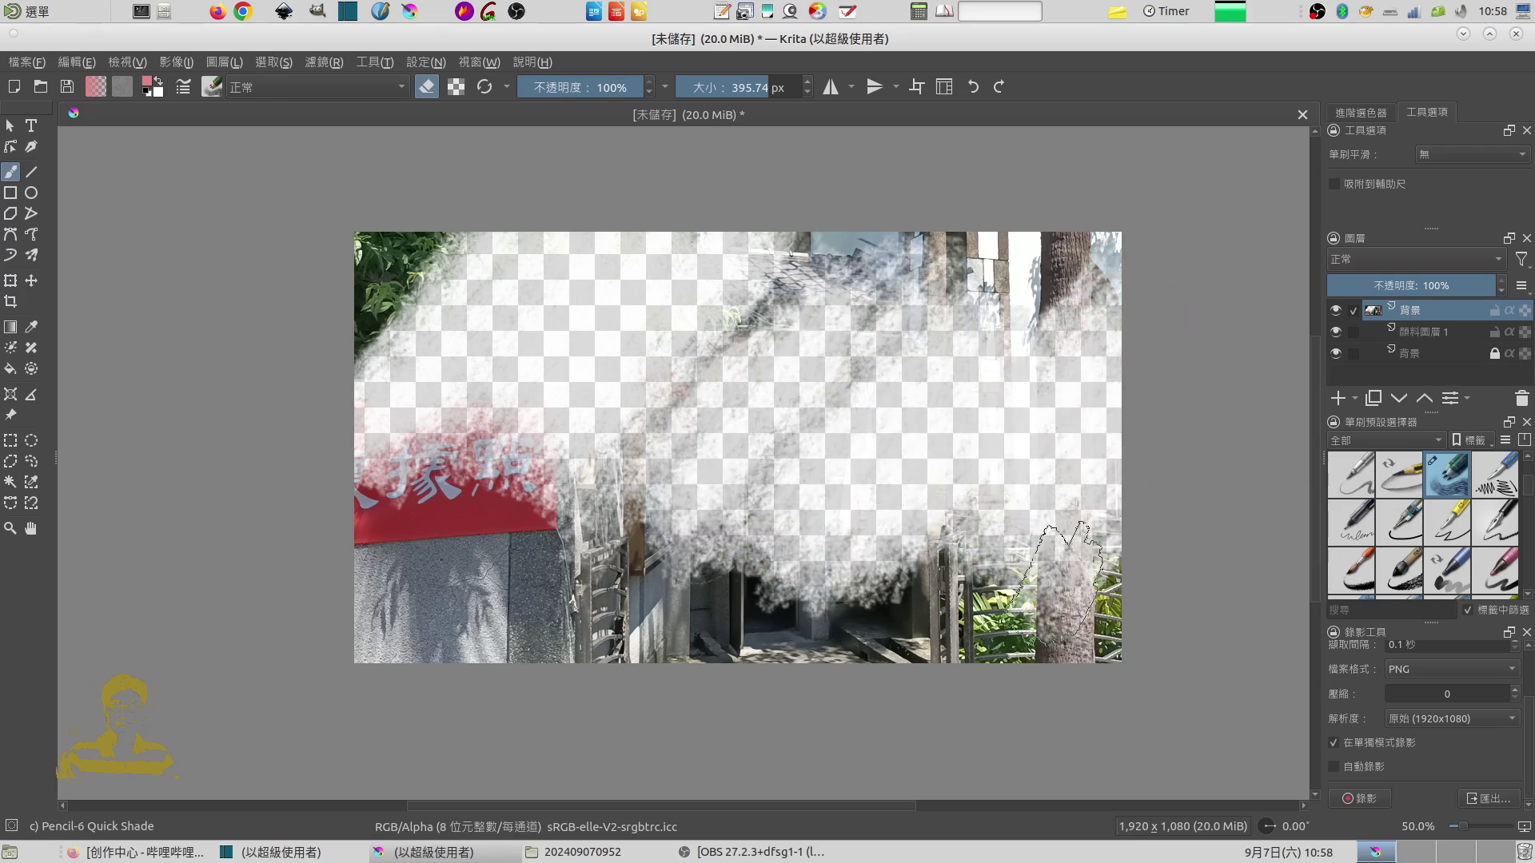
click(73, 62)
click(973, 89)
click(973, 89)
click(973, 89)
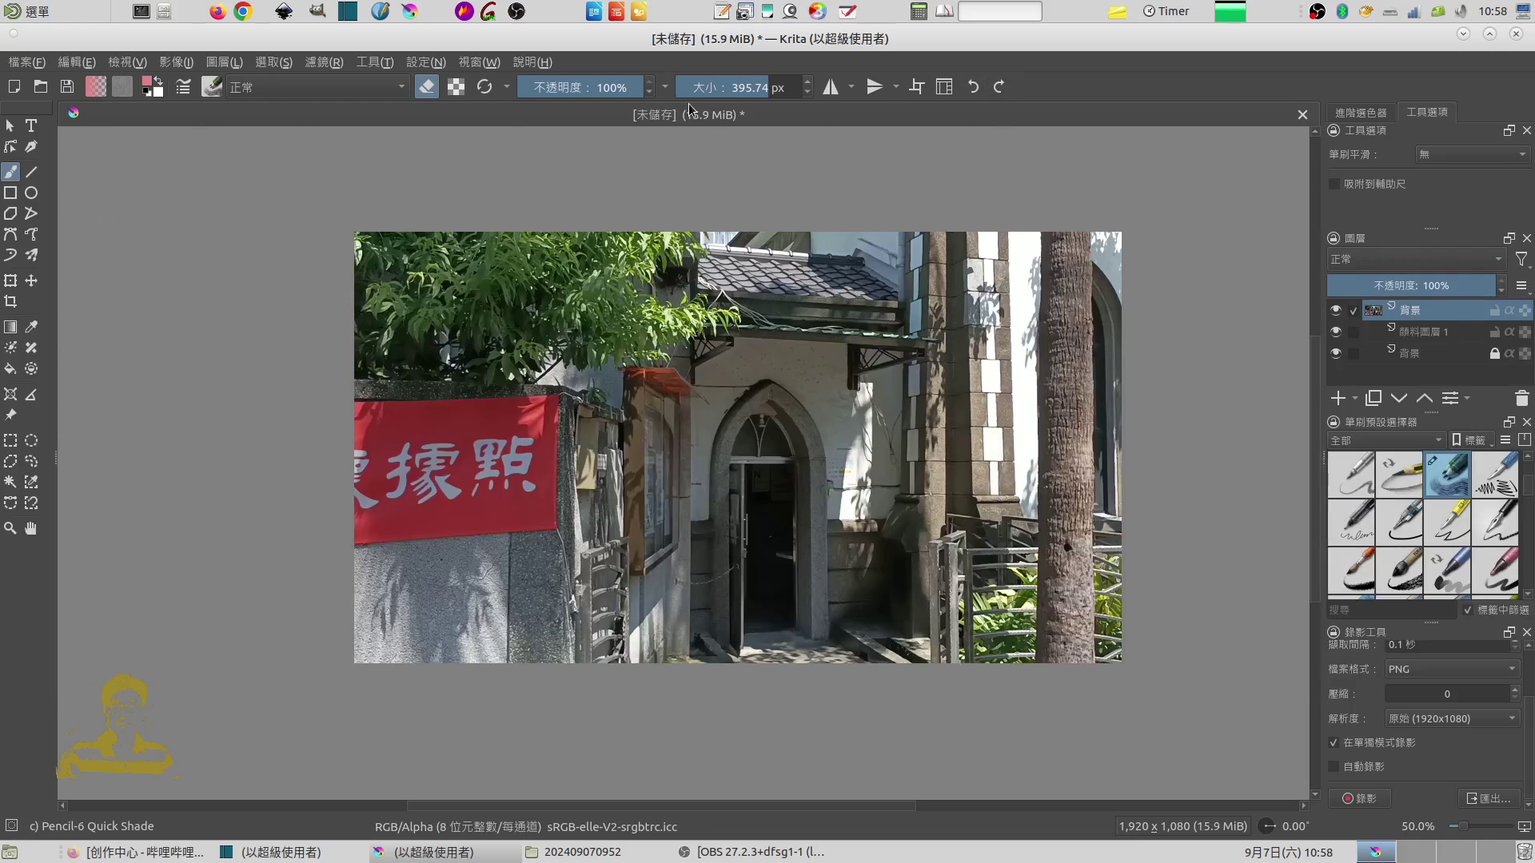
Record a timelapse of eraser strokes clearing a diagonal band across the building photo
click(427, 90)
click(1367, 799)
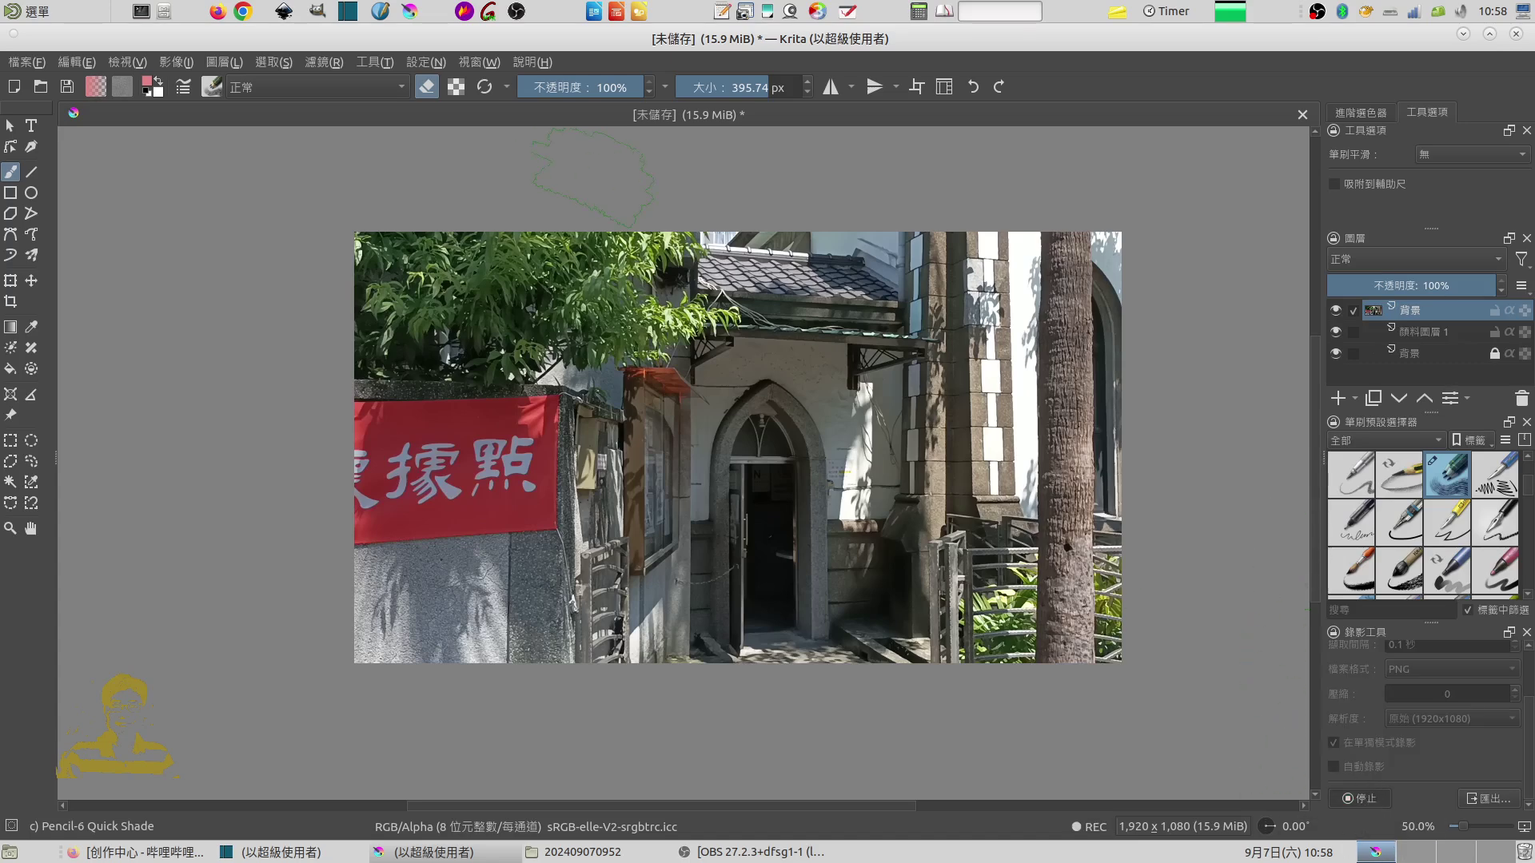
mouse_move(592, 240)
mouse_down()
mouse_move(571, 280)
mouse_move(719, 288)
mouse_move(748, 480)
mouse_move(861, 524)
mouse_move(1171, 479)
mouse_up()
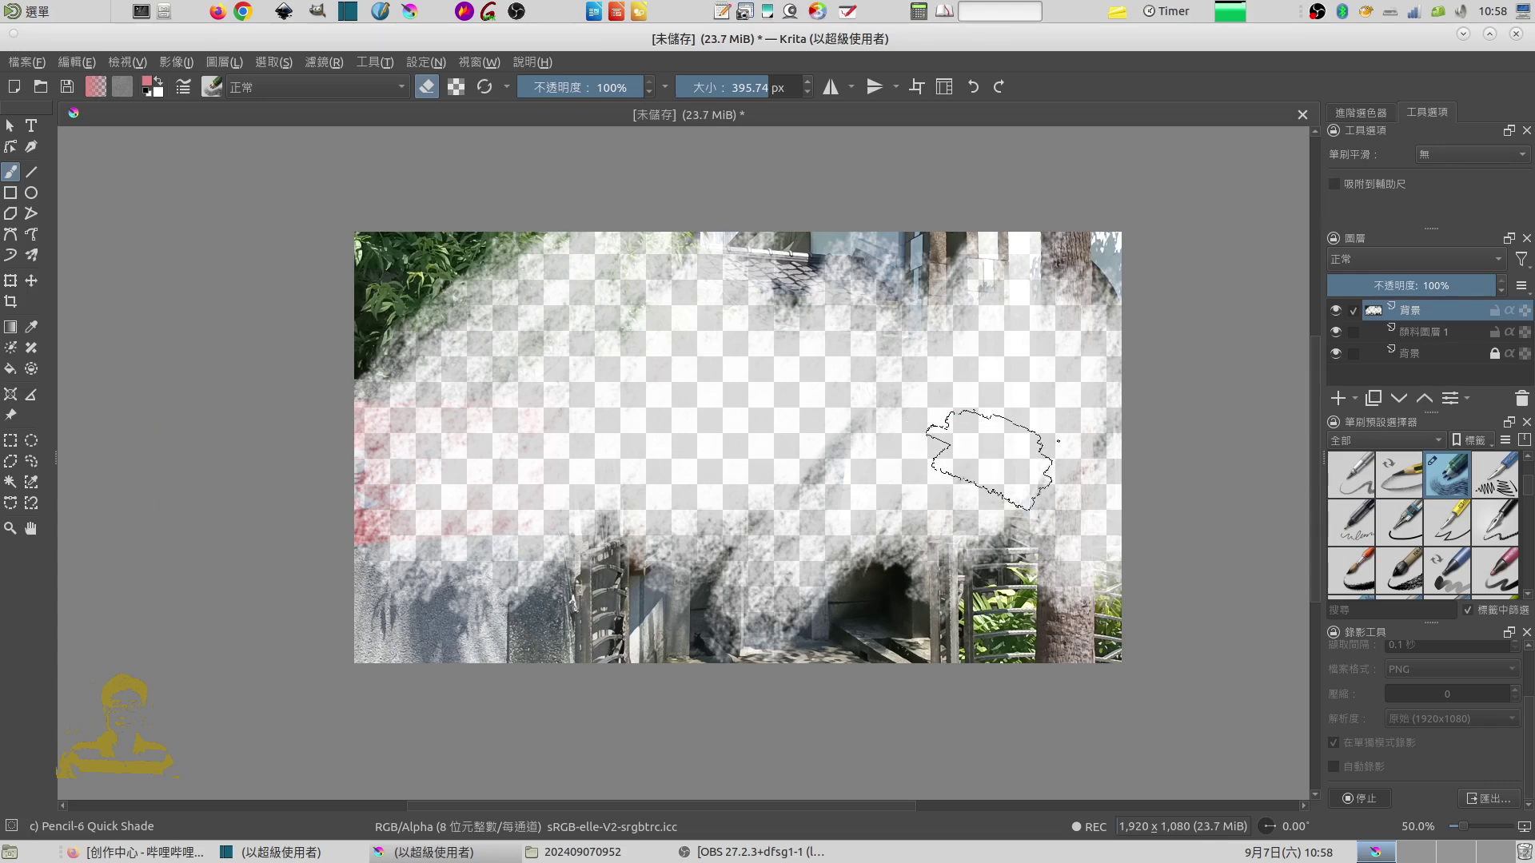
click(1366, 800)
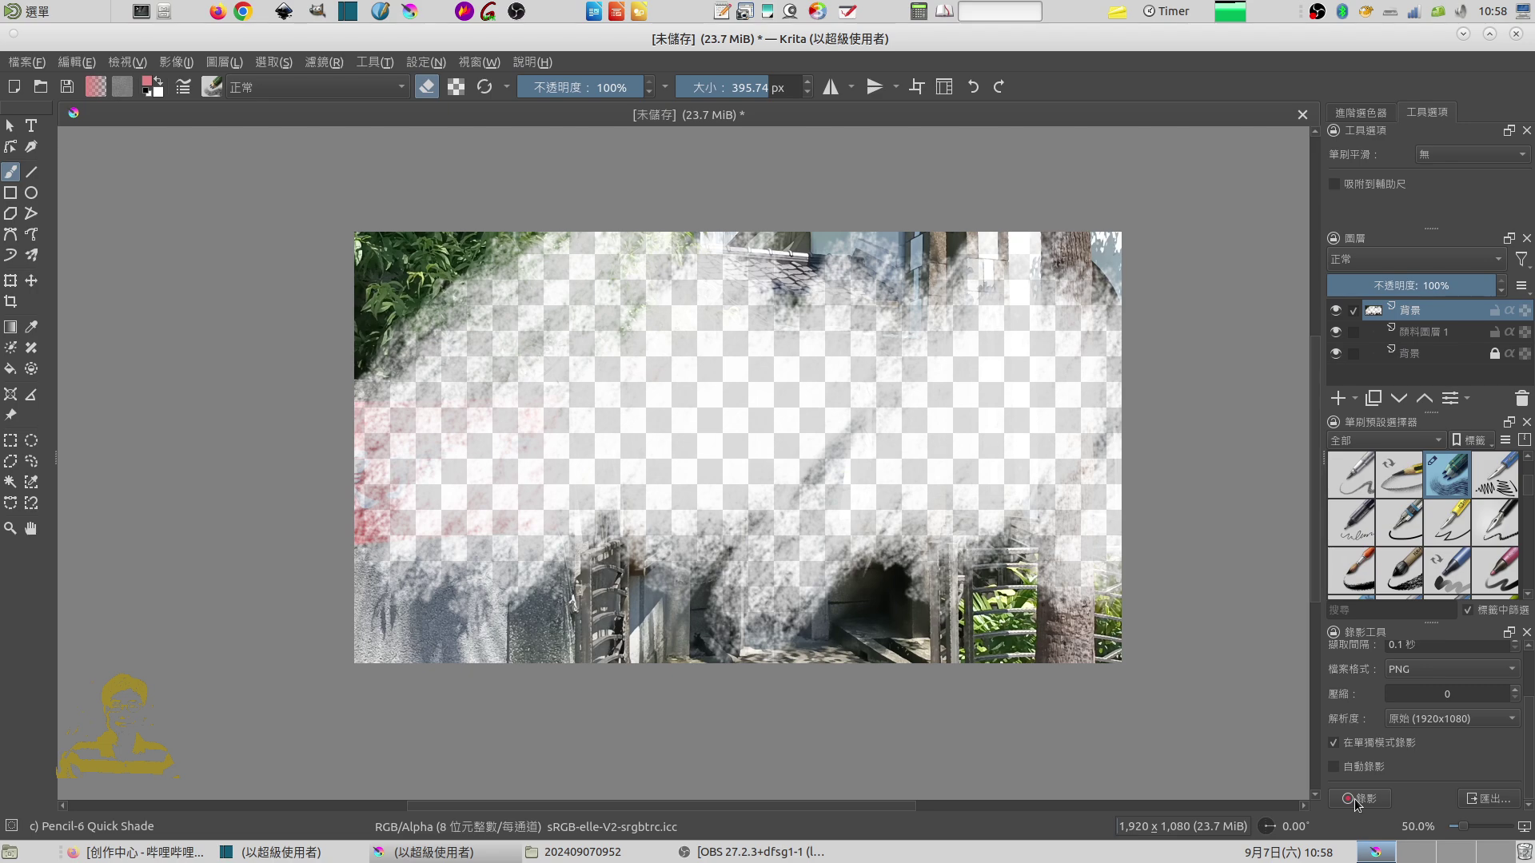
Open Krita's Export Timelapse settings (MP4 x264, 30 fps), then switch to the Bilibili creator centre in Firefox
click(1485, 800)
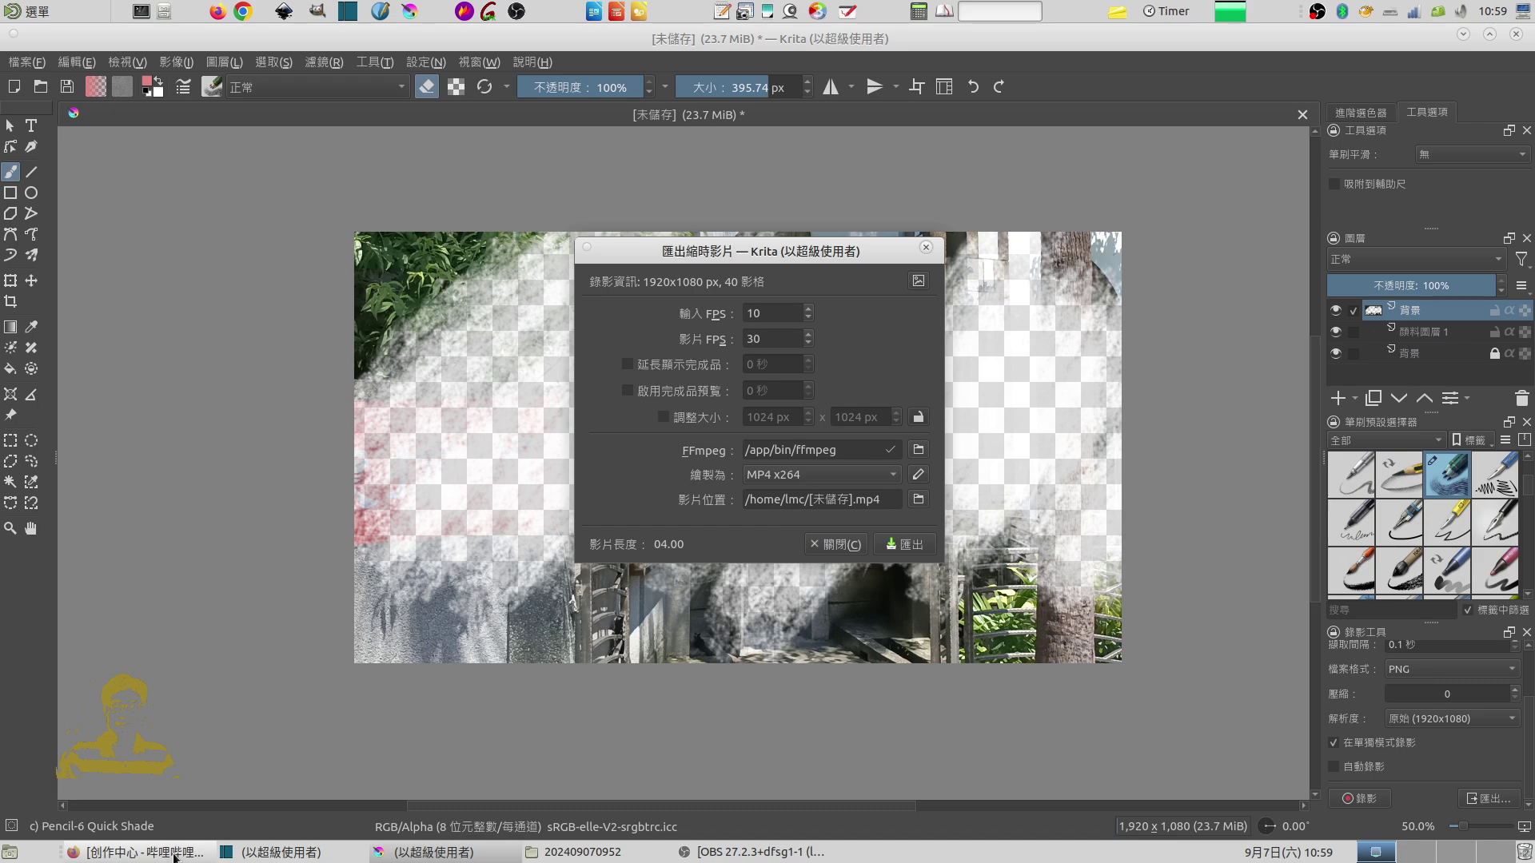
click(175, 854)
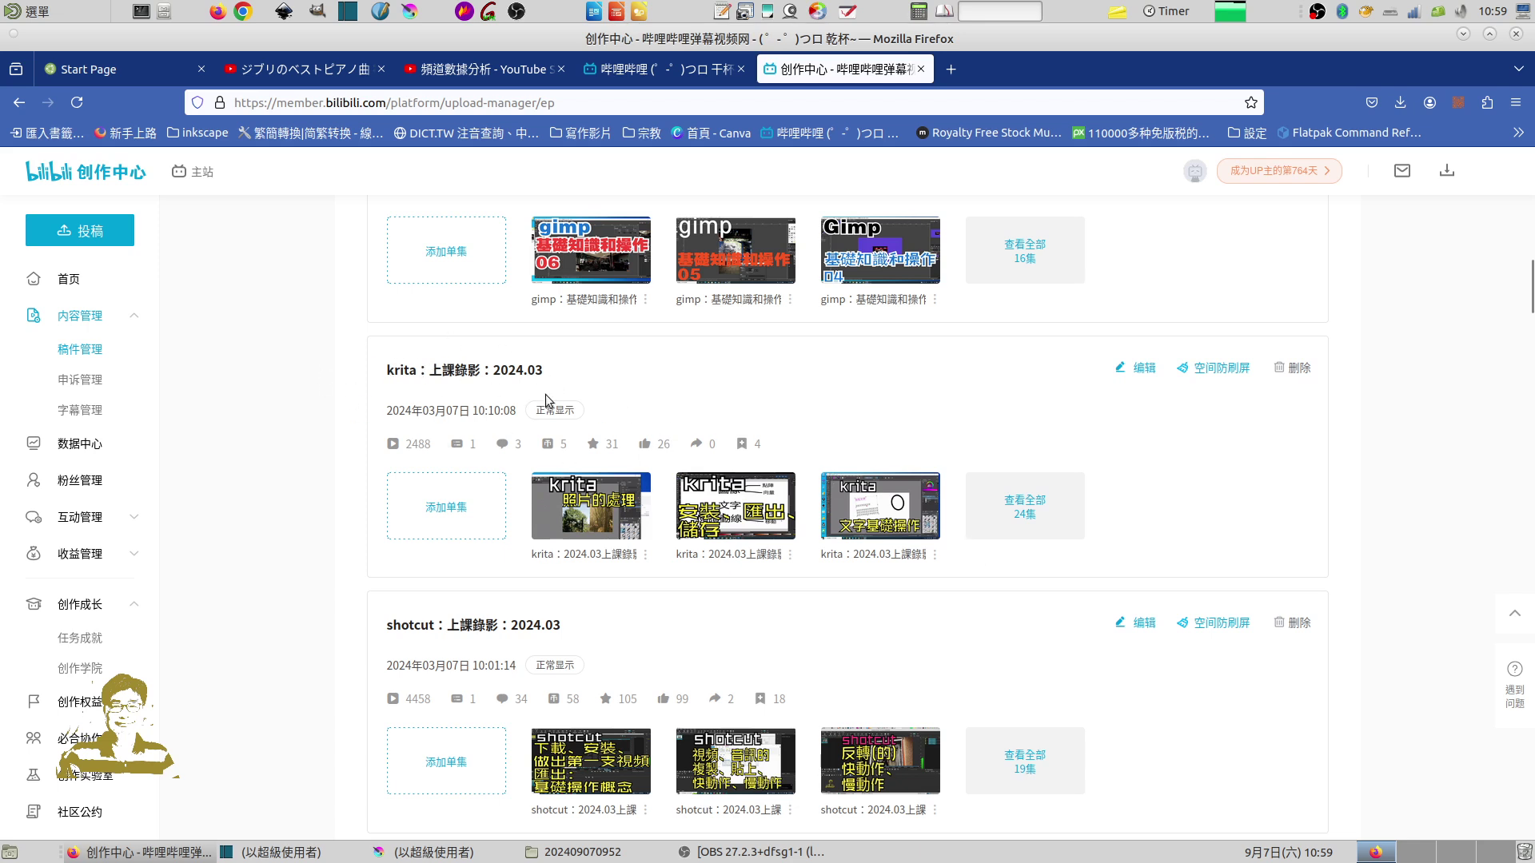
Scroll down to the krita and shotcut 2024.03 collections, then minimize Firefox to return to Krita
scroll(541, 402, up, 4)
scroll(537, 402, up, 5)
scroll(537, 402, up, 4)
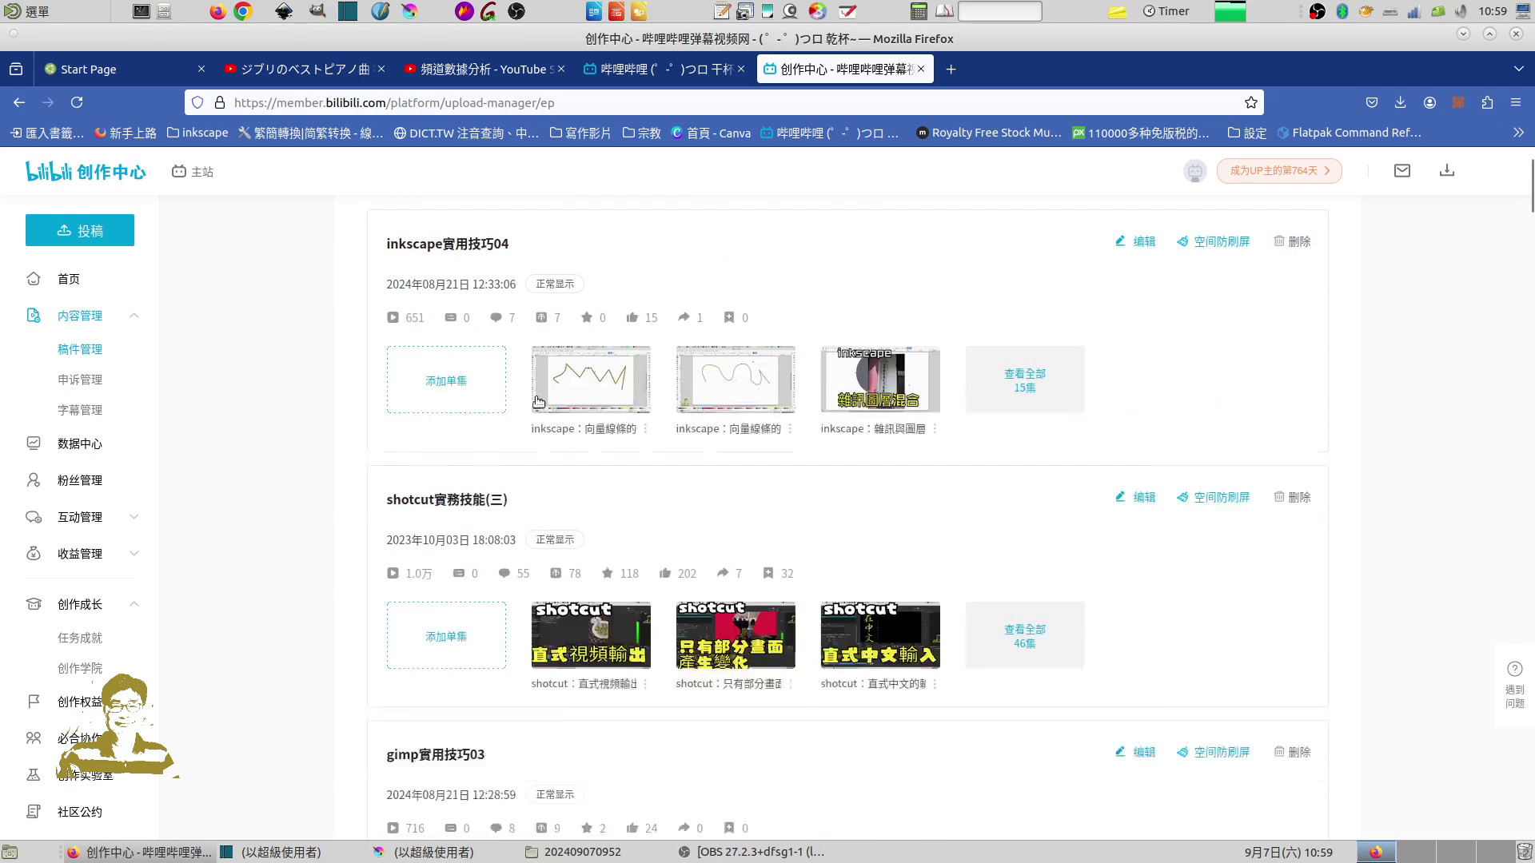
scroll(537, 402, down, 5)
scroll(530, 404, down, 5)
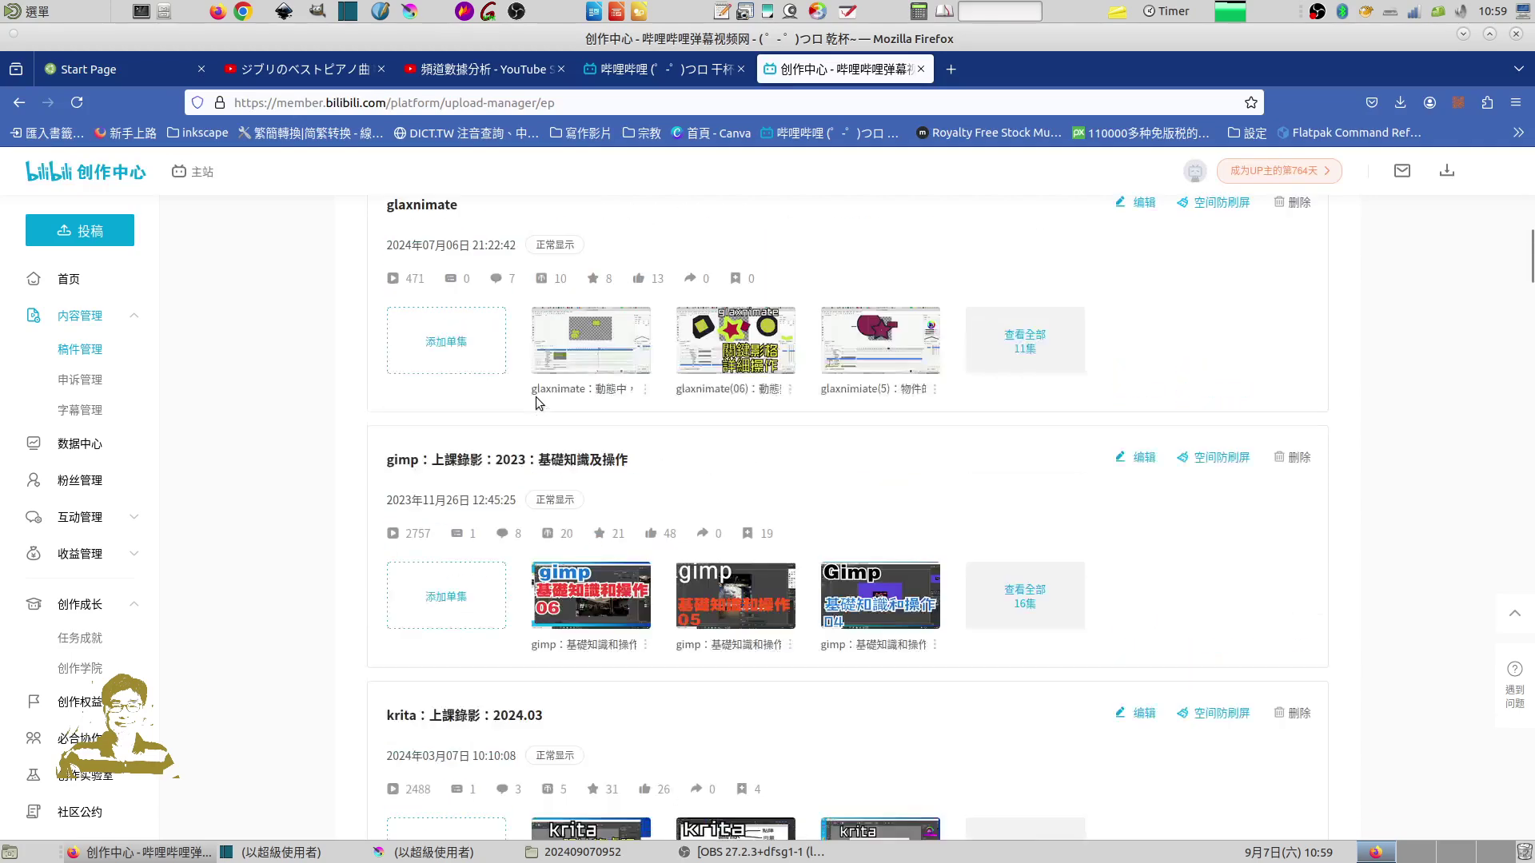
scroll(531, 403, down, 4)
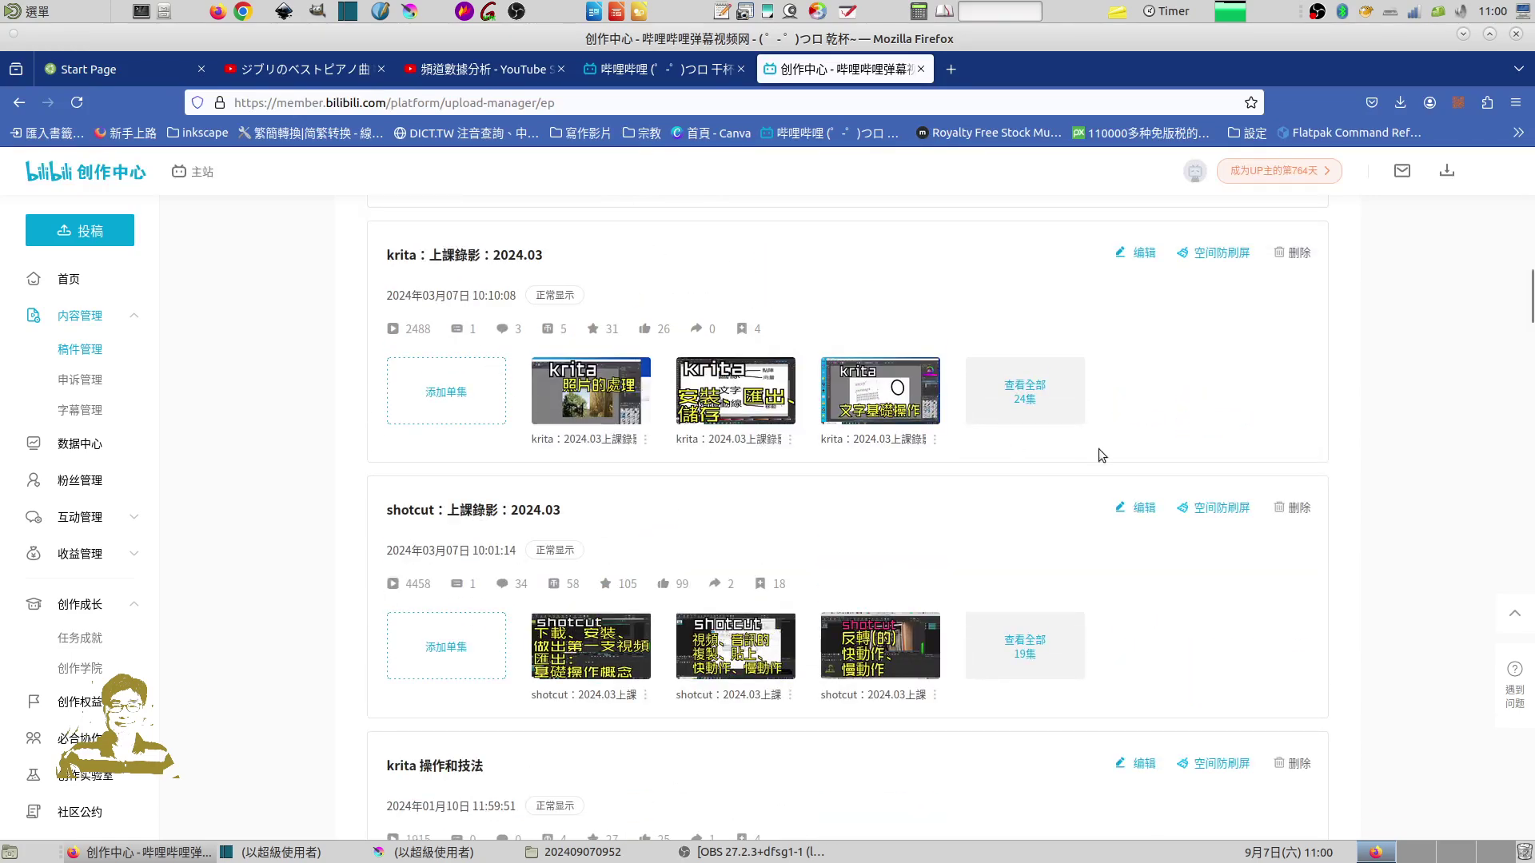
click(1464, 34)
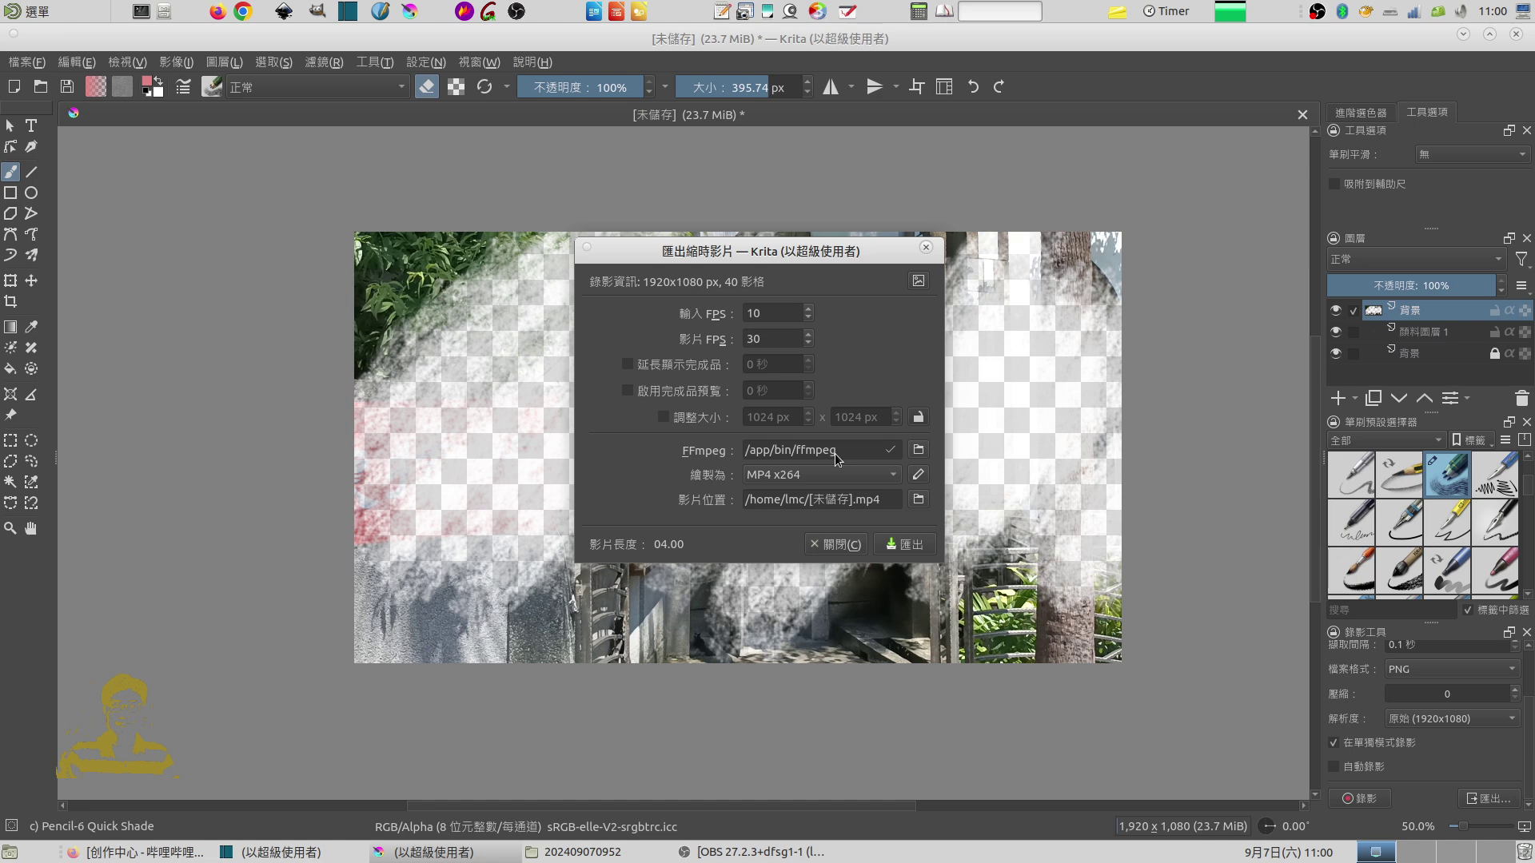
click(874, 479)
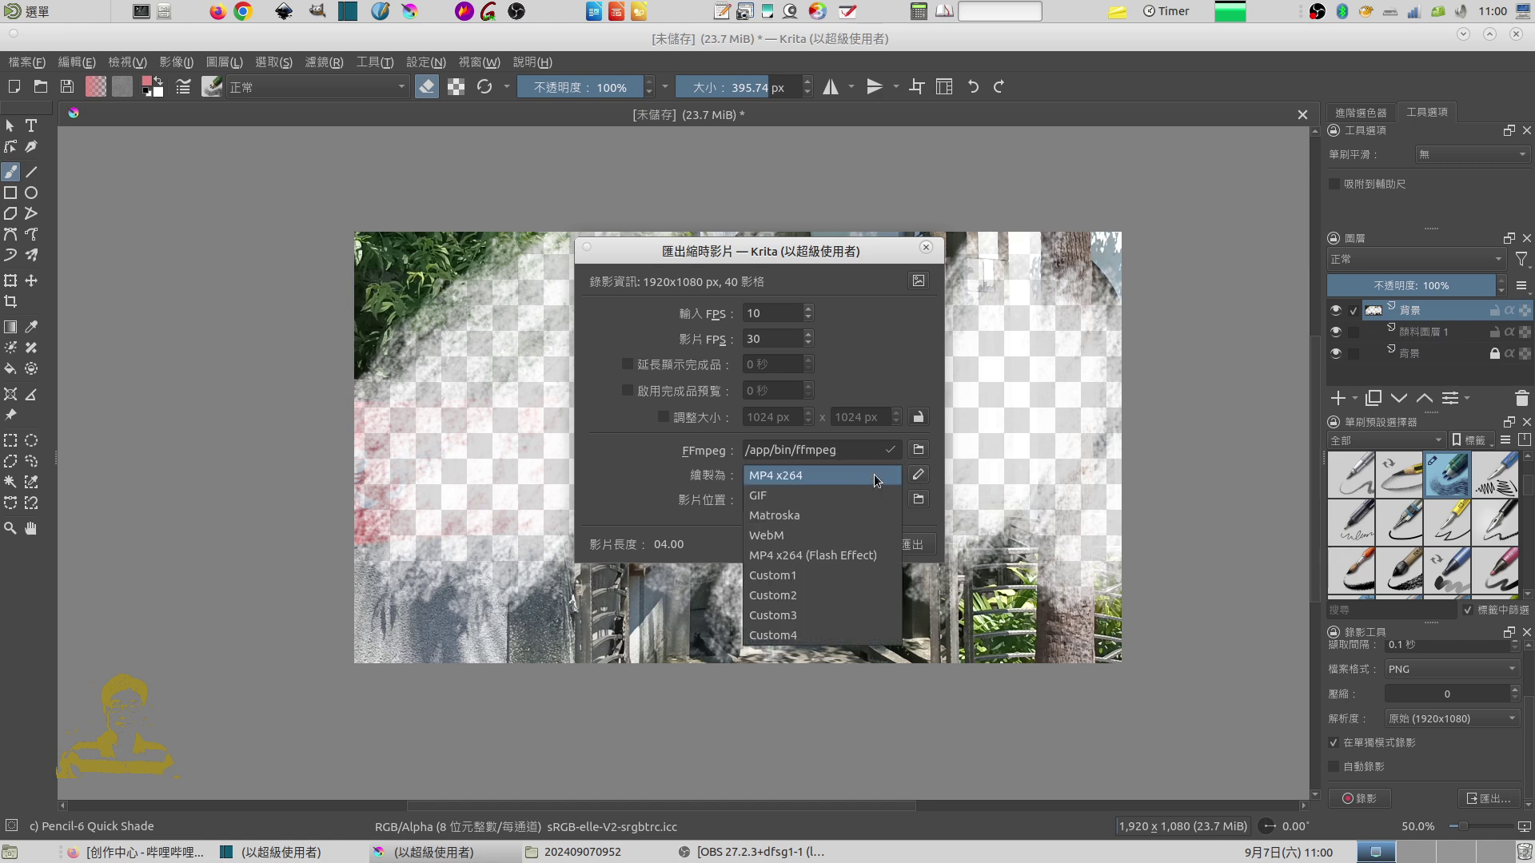
click(773, 518)
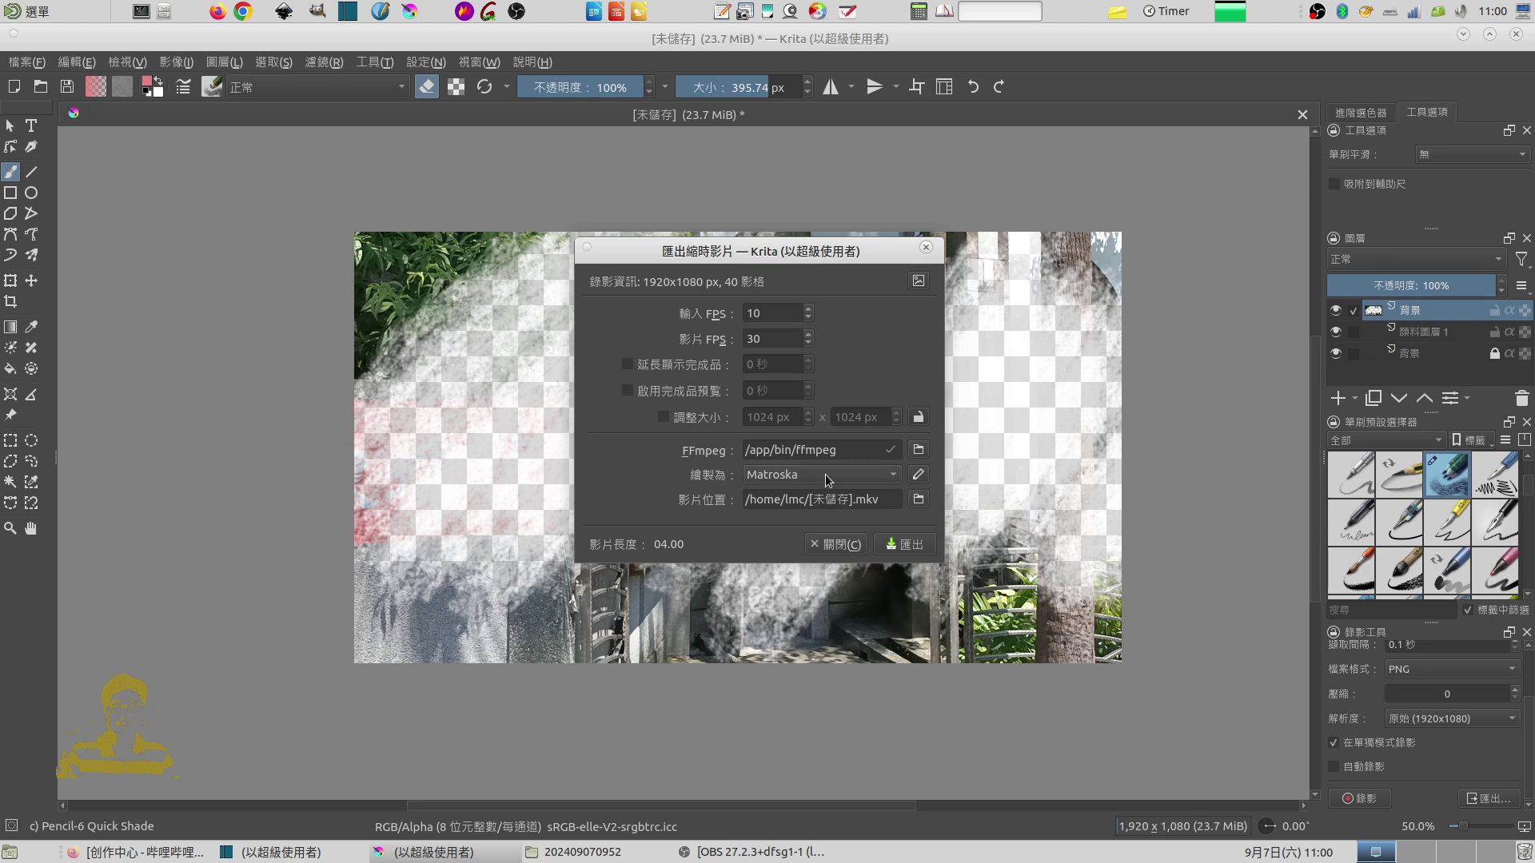
click(843, 502)
key(BackSpace)
key(BackSpace)
key(BackSpace)
key(BackSpace)
key(BackSpace)
text(202)
text(40)
text(907)
text(110001)
Export the timelapse as 20240907110001.mkv, play it back once, and close the player
click(912, 544)
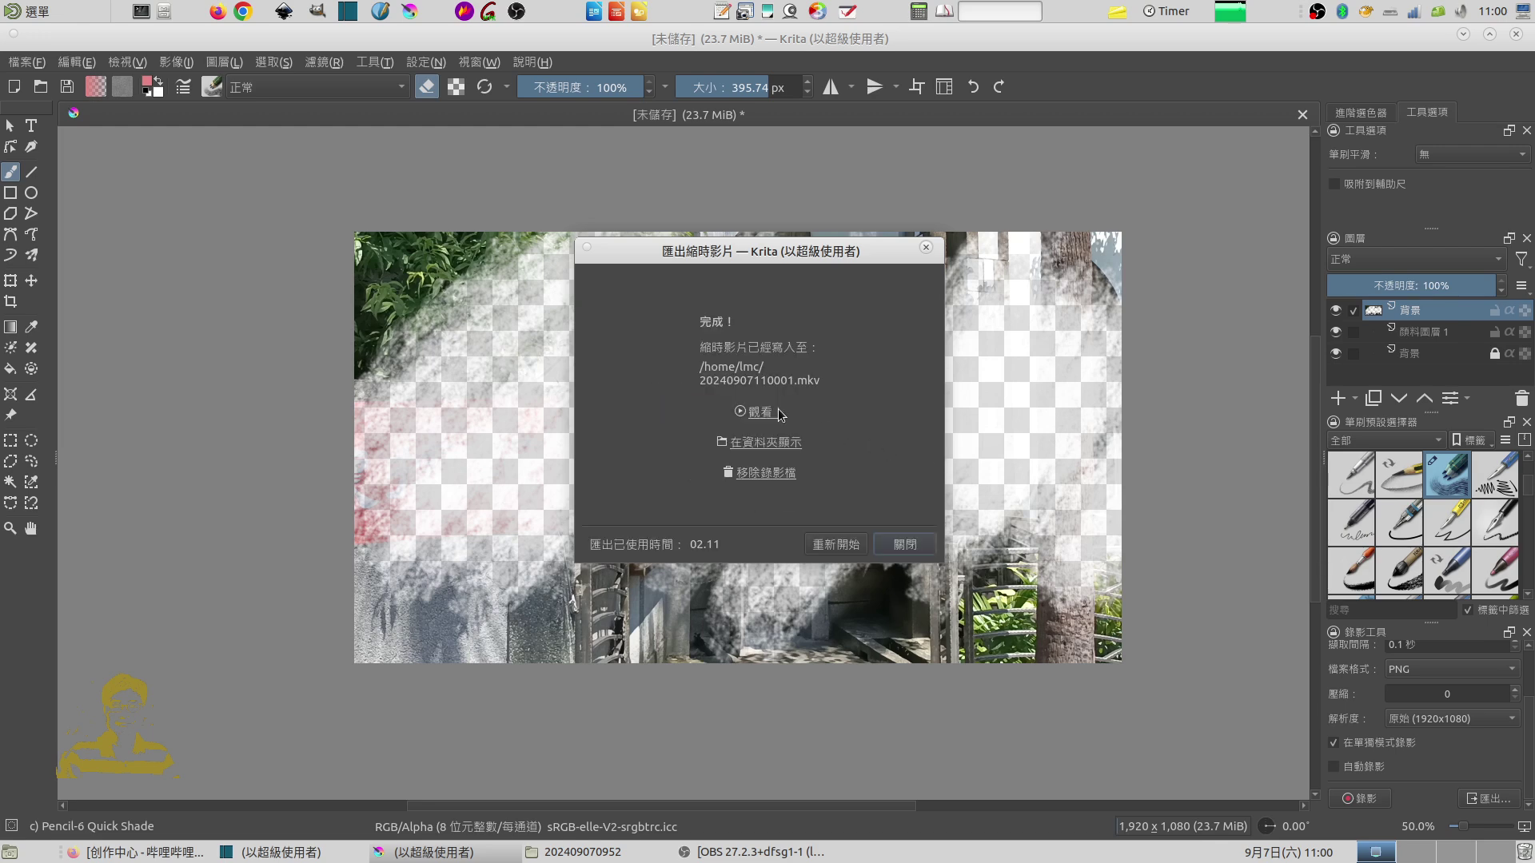
click(763, 413)
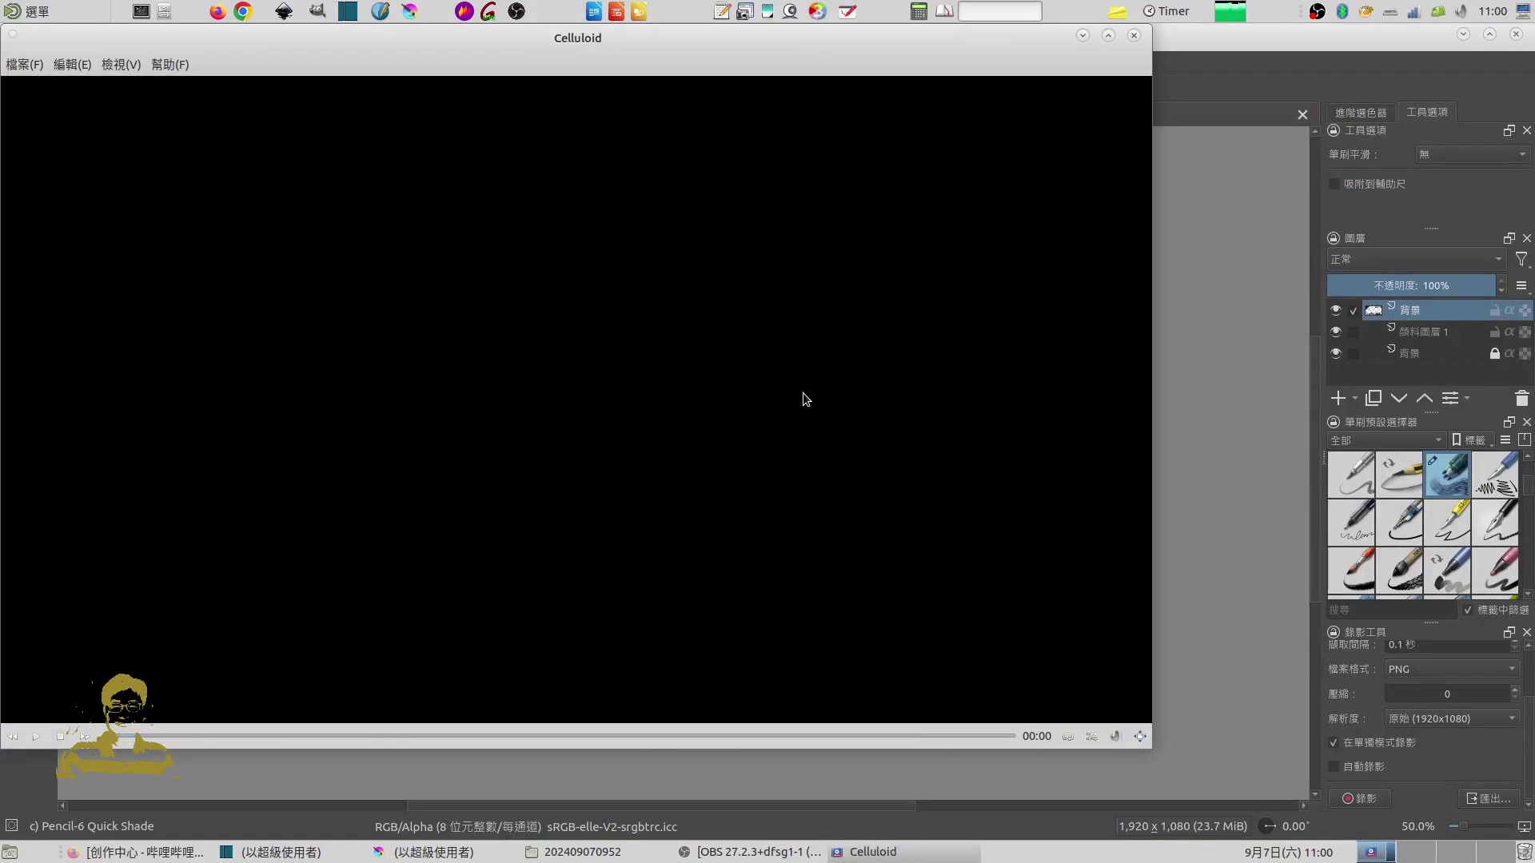
click(1133, 35)
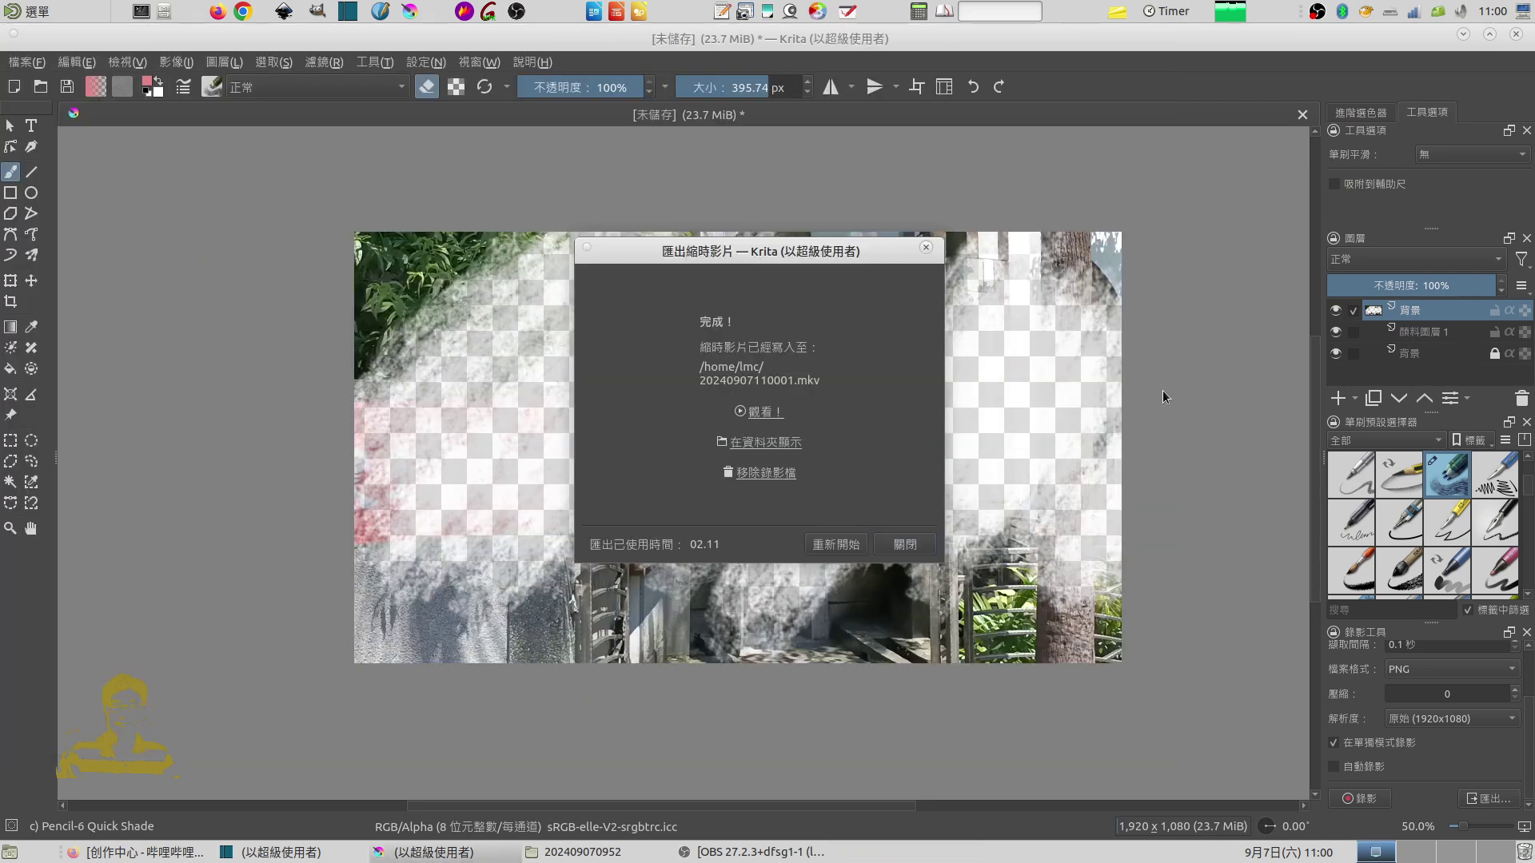
Dismiss the timelapse export summary and minimize Krita to reveal Shotcut and the file manager
click(927, 247)
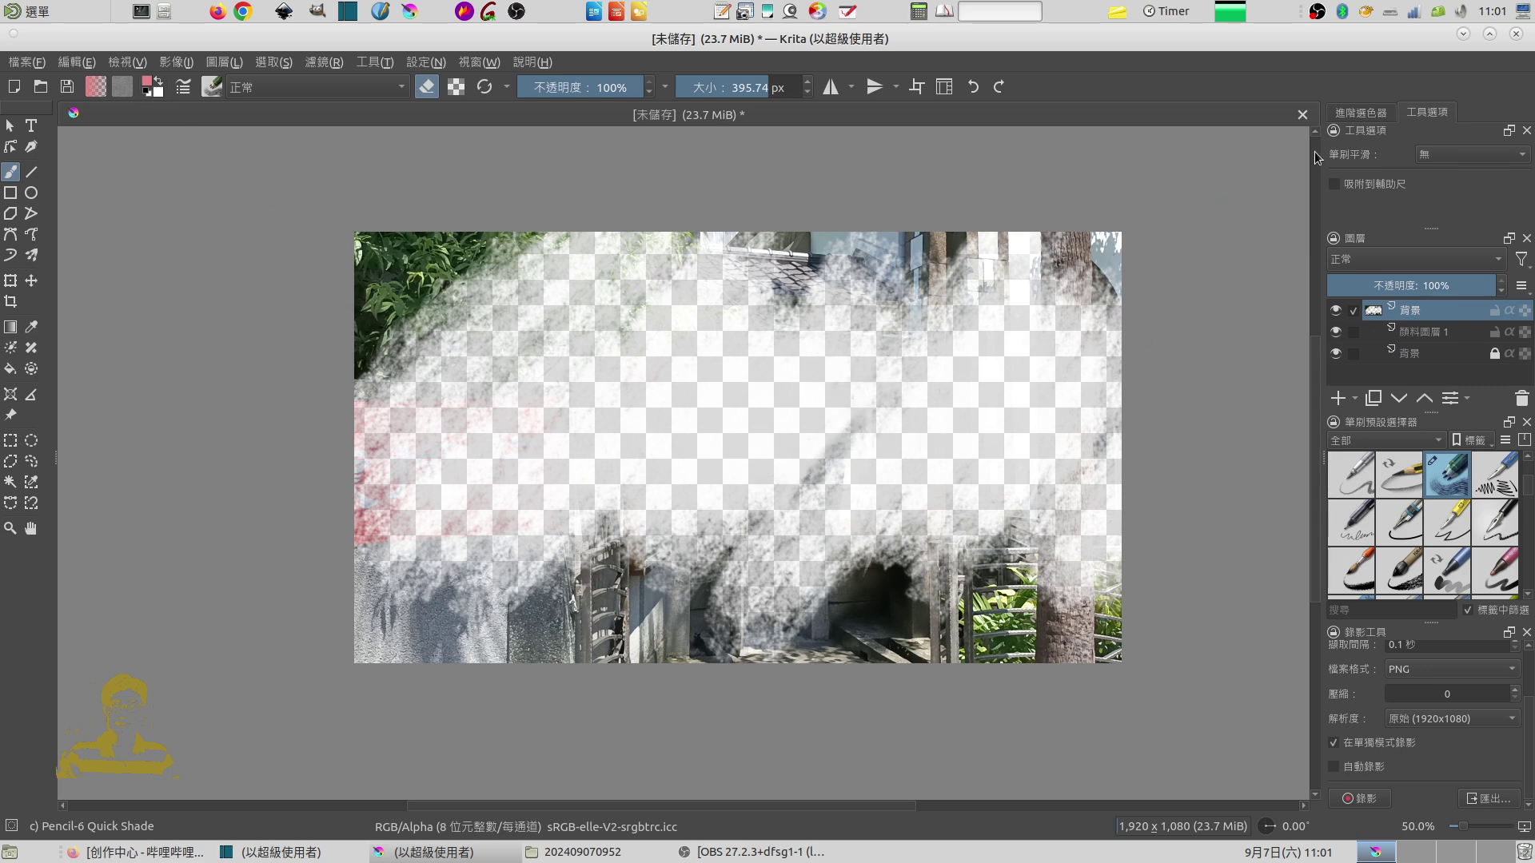
click(1463, 33)
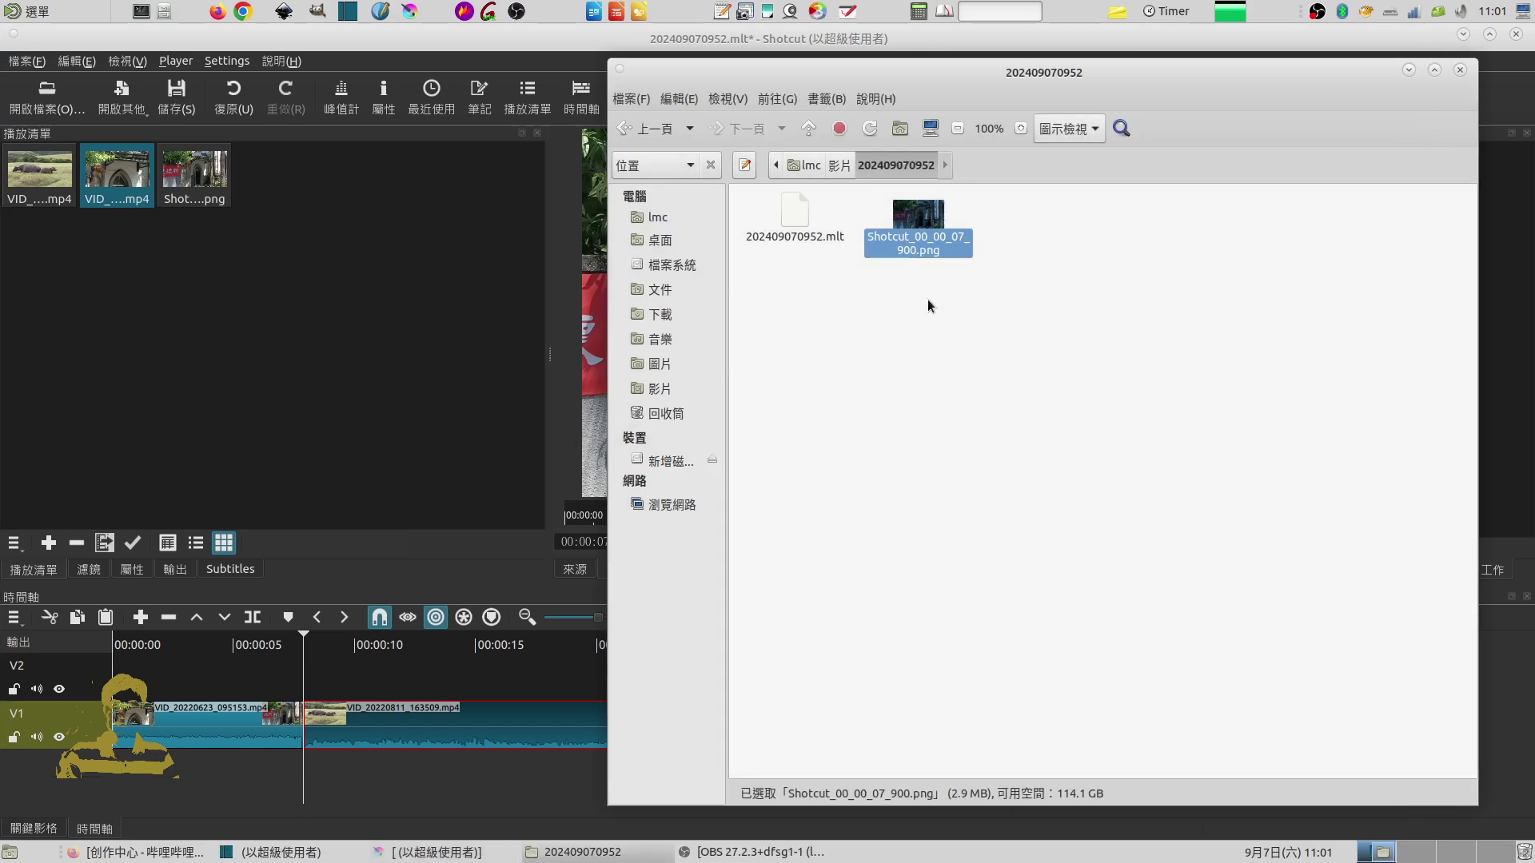
Drag 20240907110001.mkv from the home folder into Shotcut's playlist as its fourth item
click(687, 221)
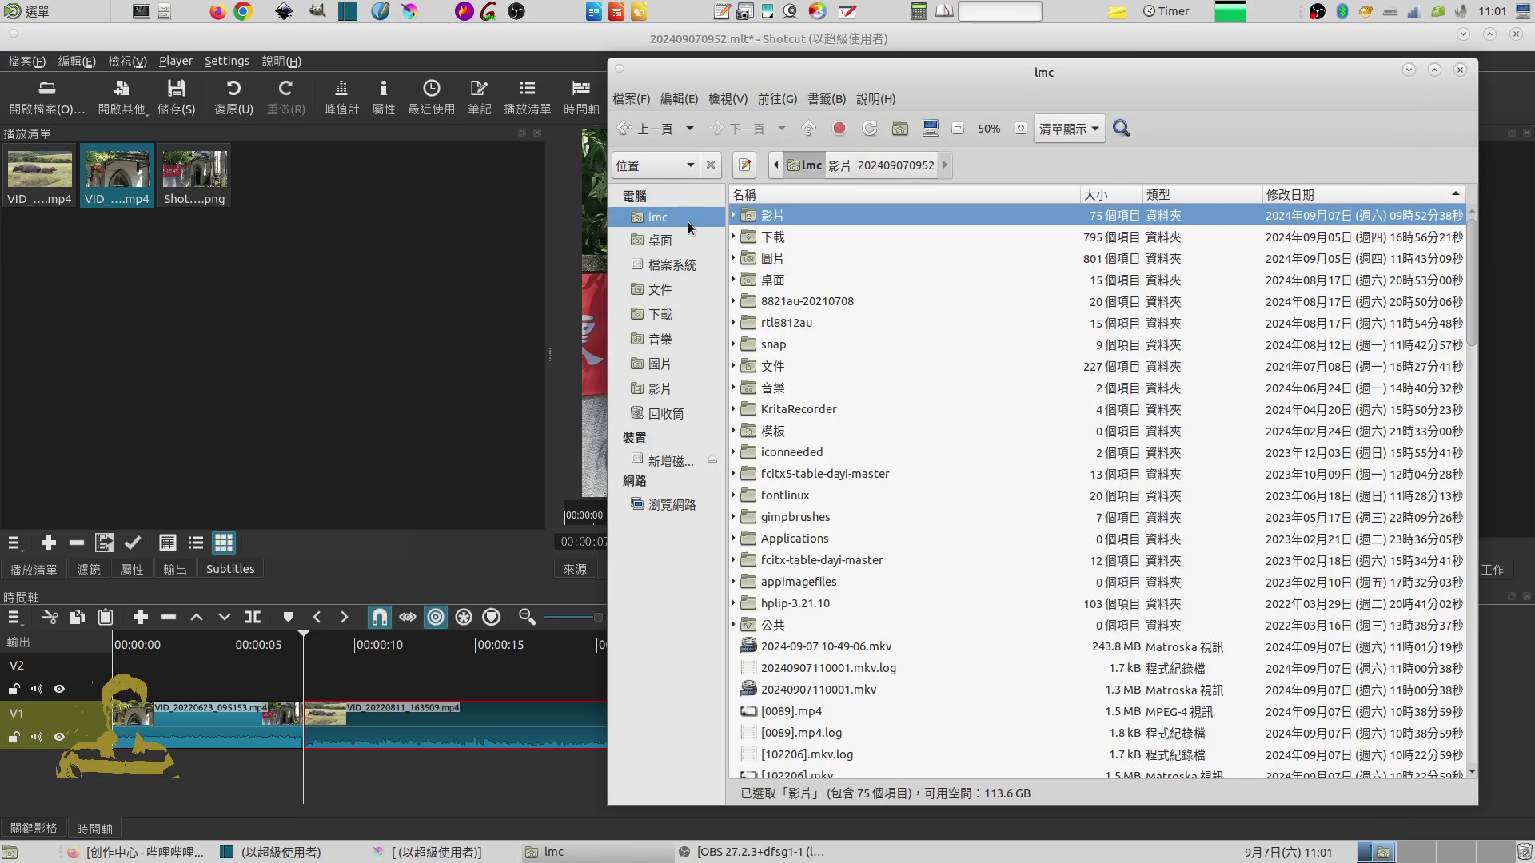
click(847, 654)
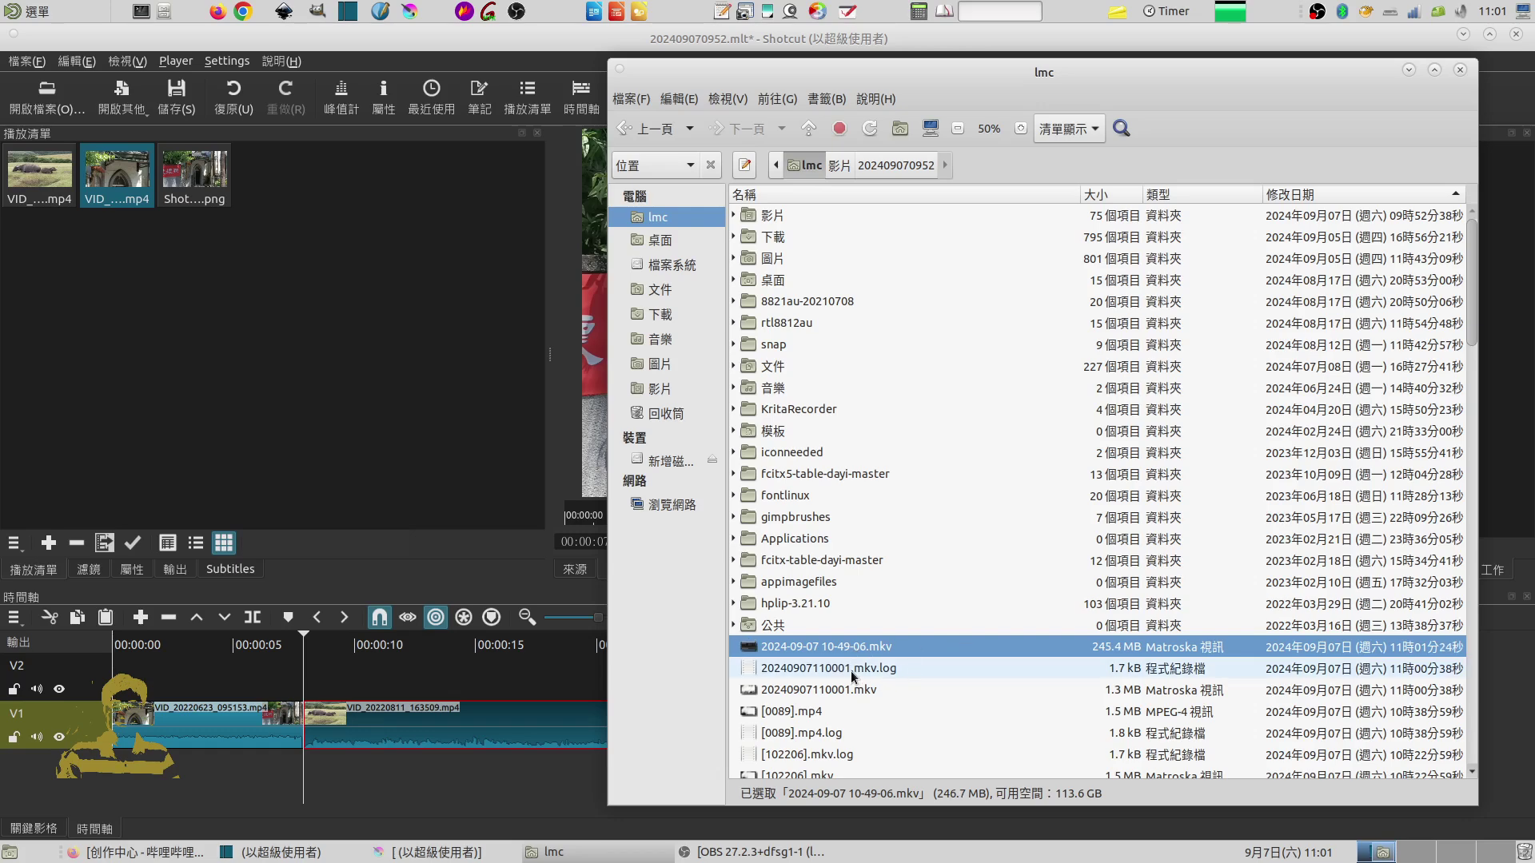
click(856, 671)
mouse_move(826, 676)
mouse_down()
mouse_move(420, 375)
mouse_move(833, 673)
mouse_up()
click(860, 692)
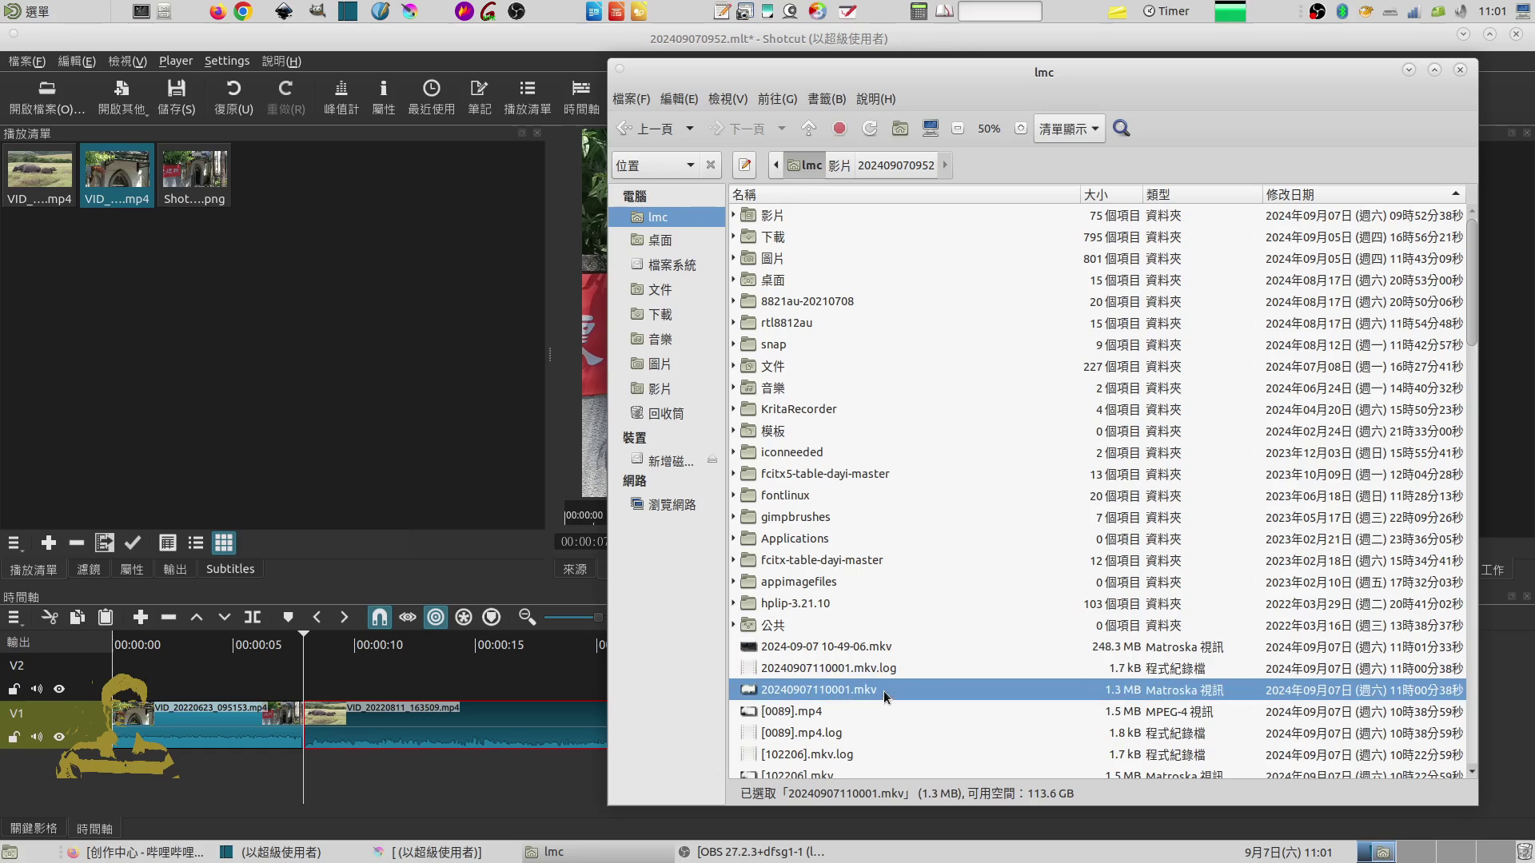
drag(817, 695, 434, 347)
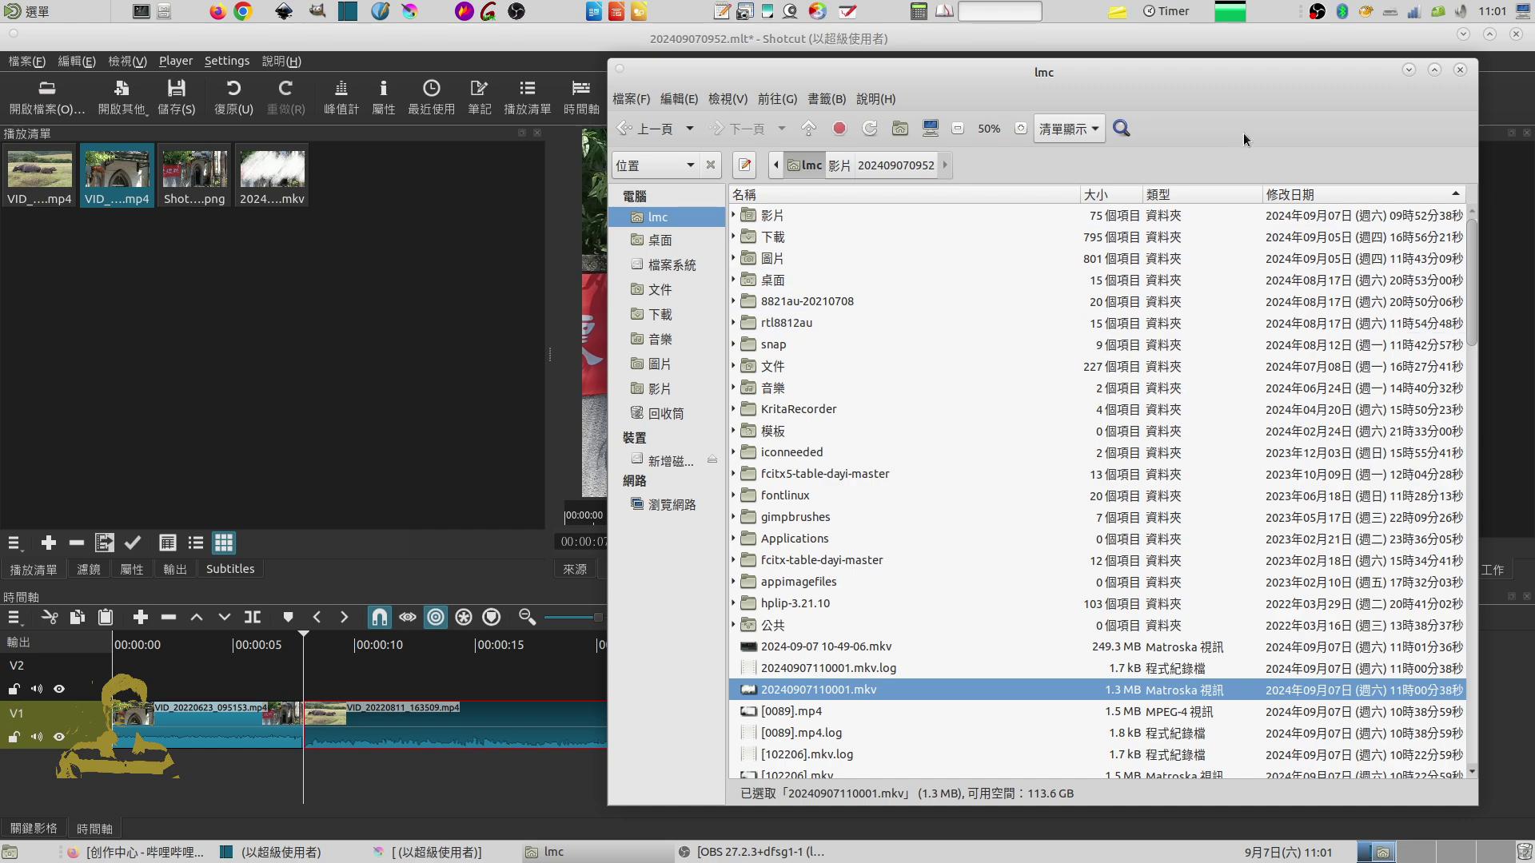
click(1408, 71)
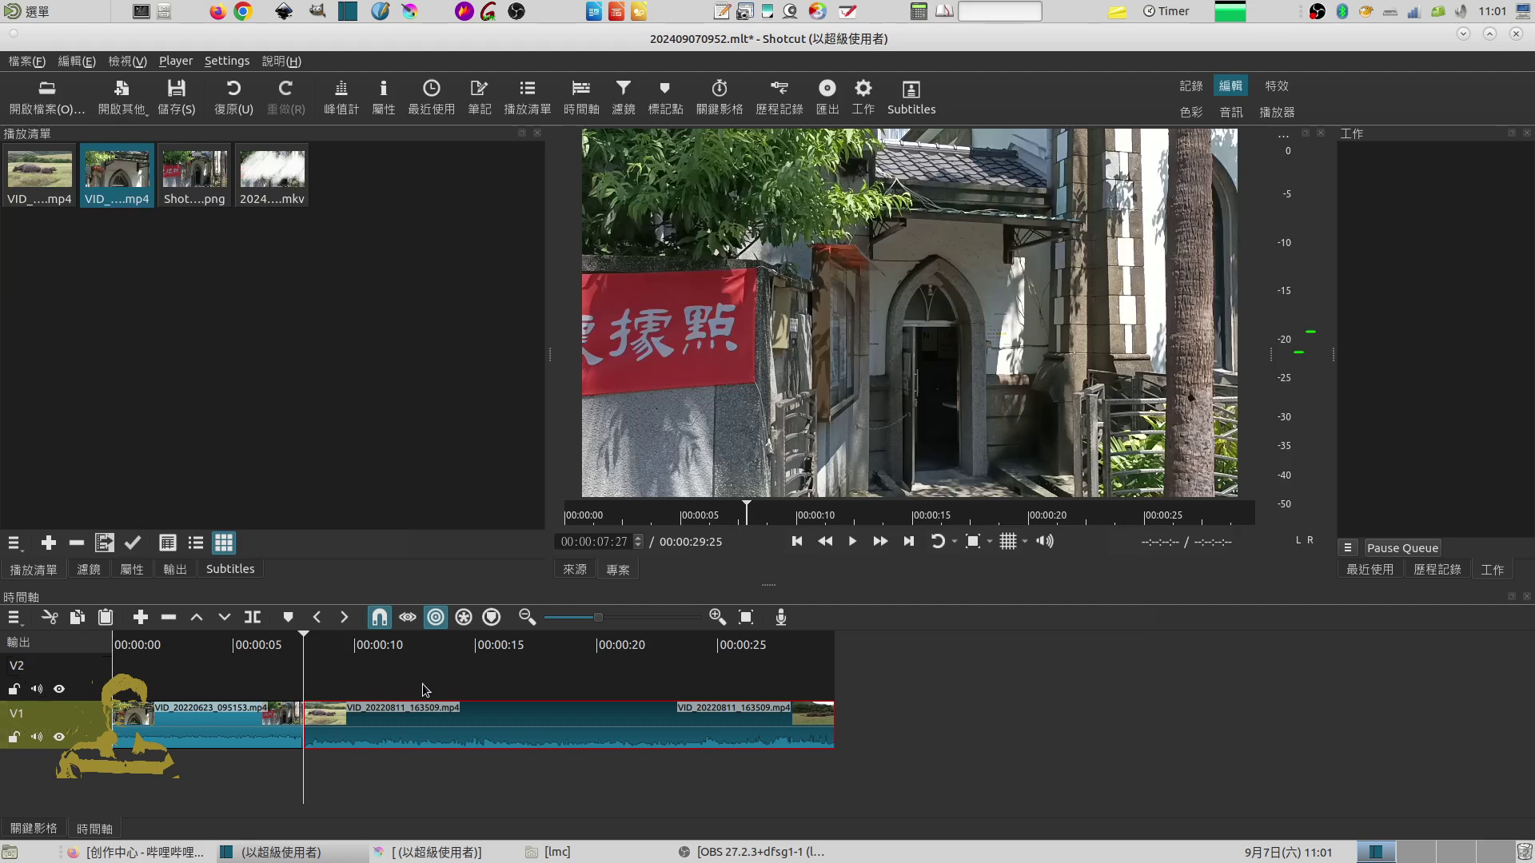
Place 20240907110001.mkv on track V2 at the cut between the building and buffalo clips, then preview it
drag(284, 159, 411, 666)
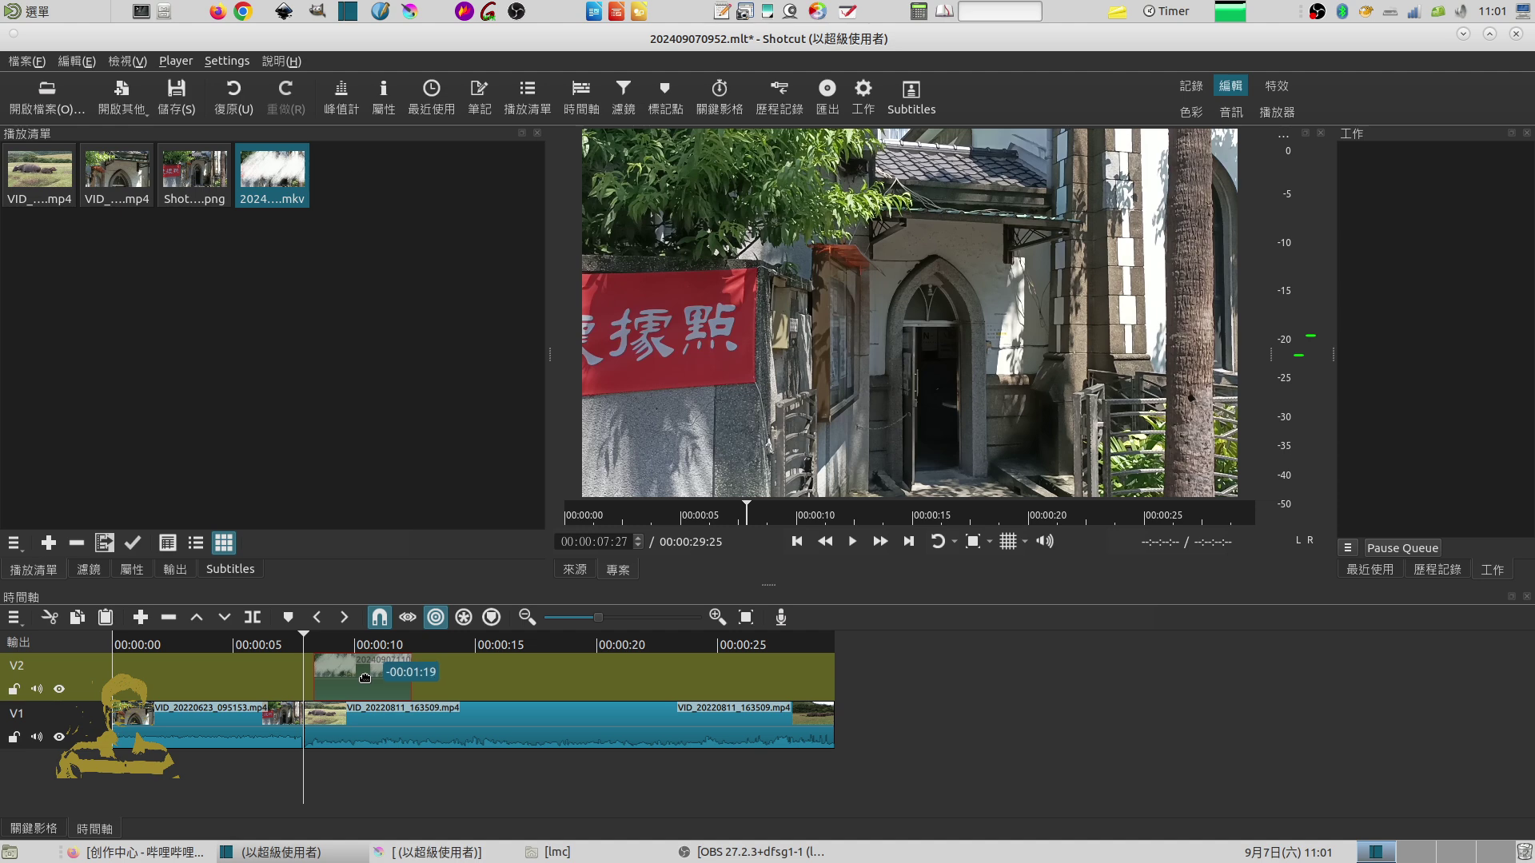
drag(411, 666, 362, 666)
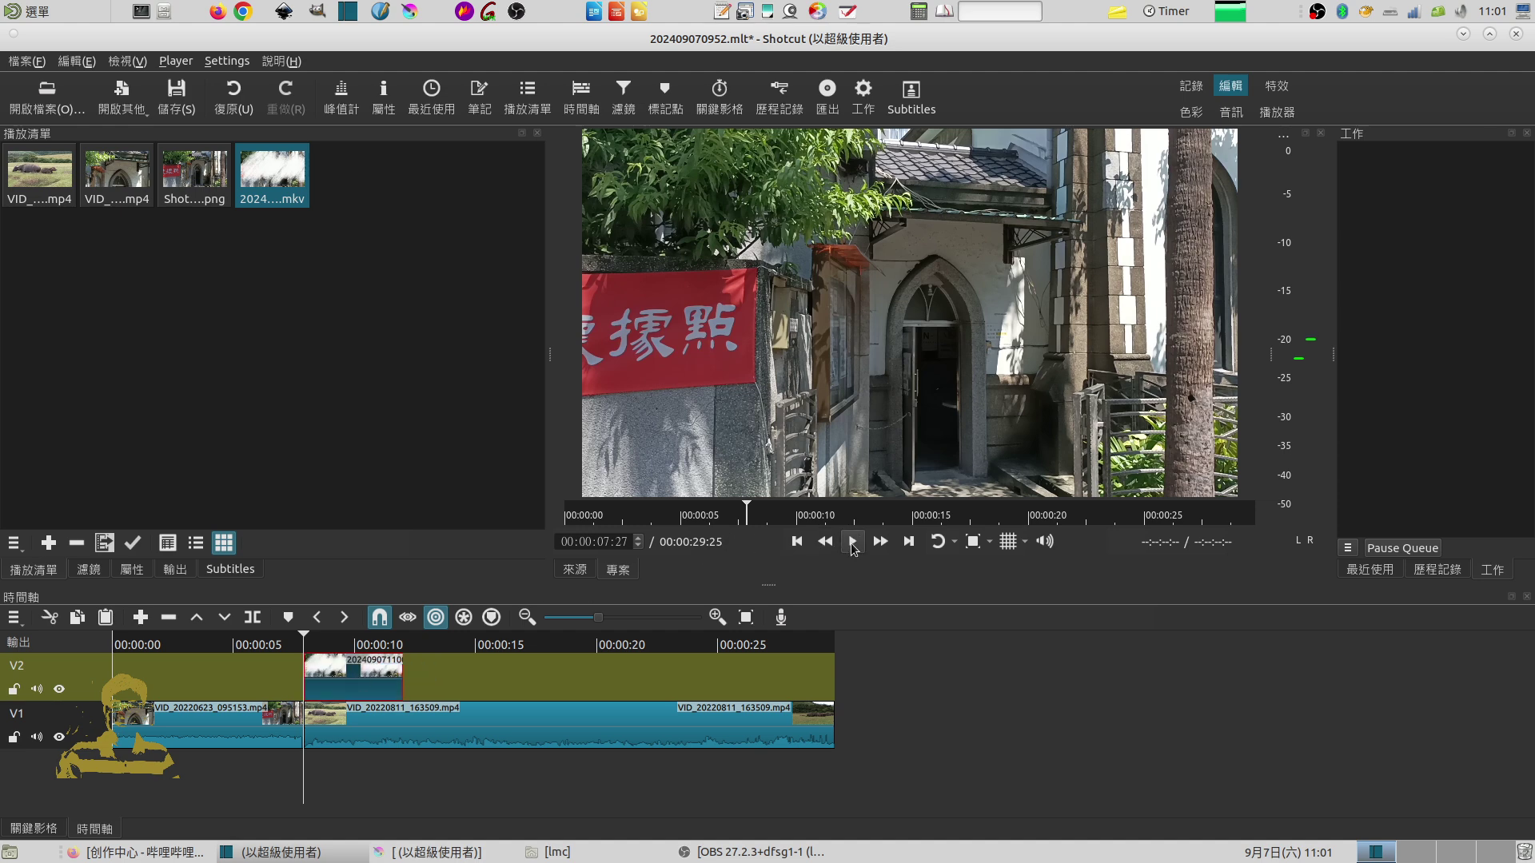
click(852, 541)
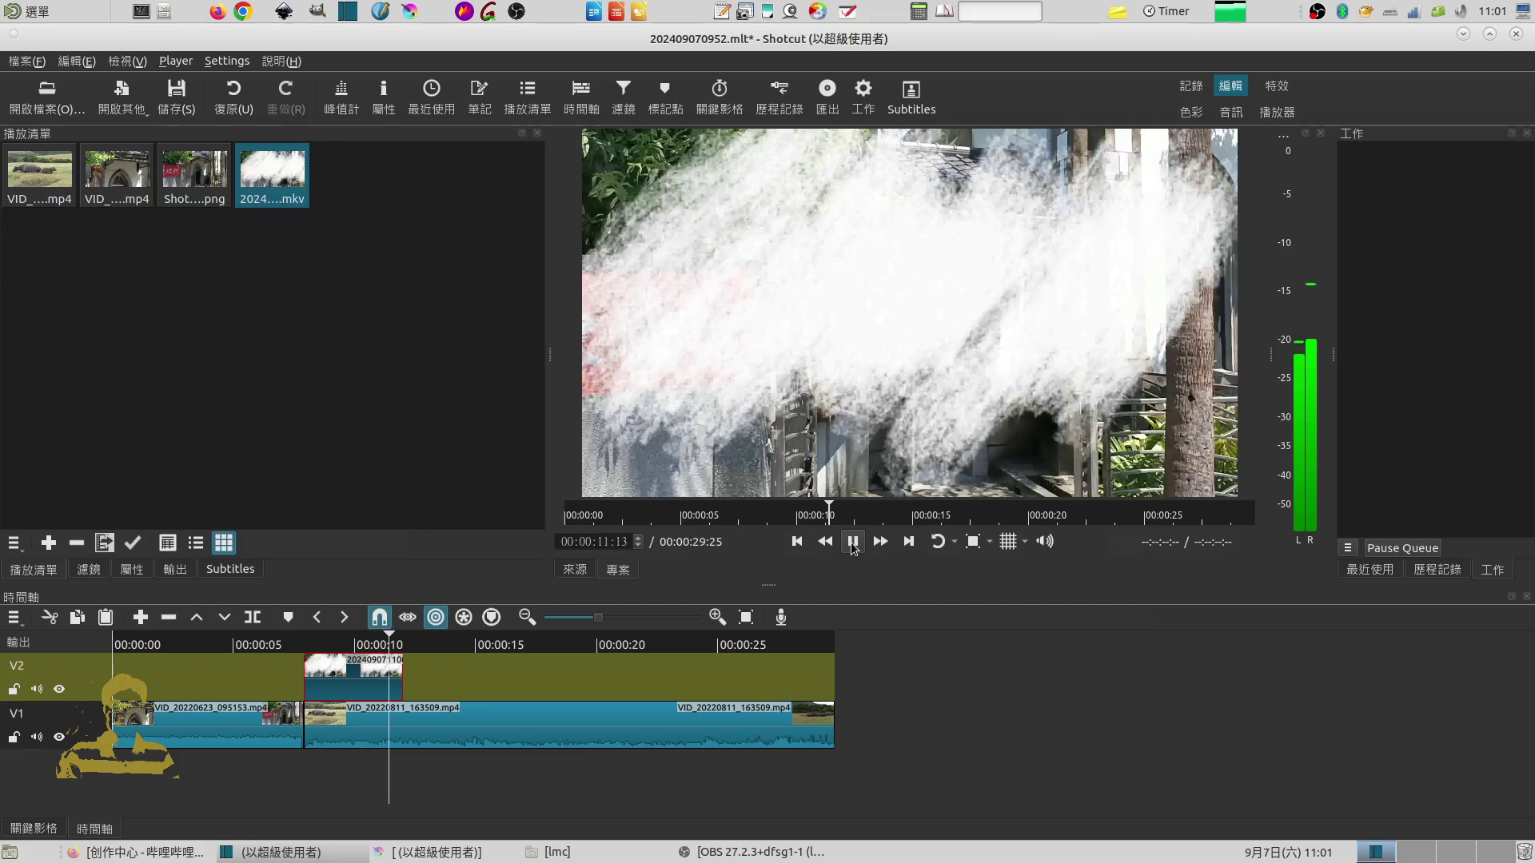
click(852, 542)
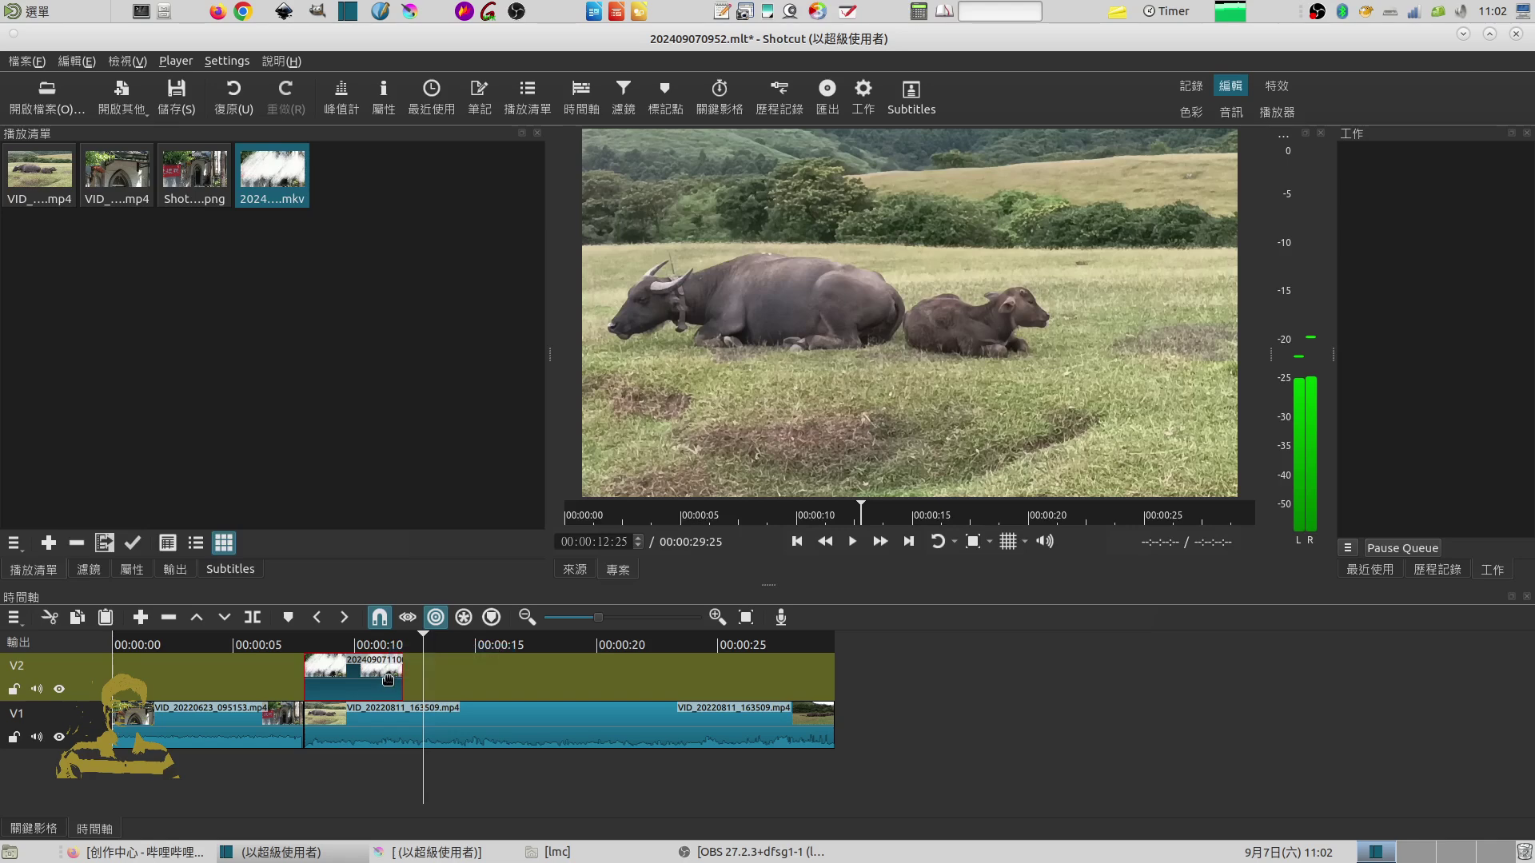
Preview the overlay from 00:00:10:00 and bring up the timelapse clip's filters
click(354, 642)
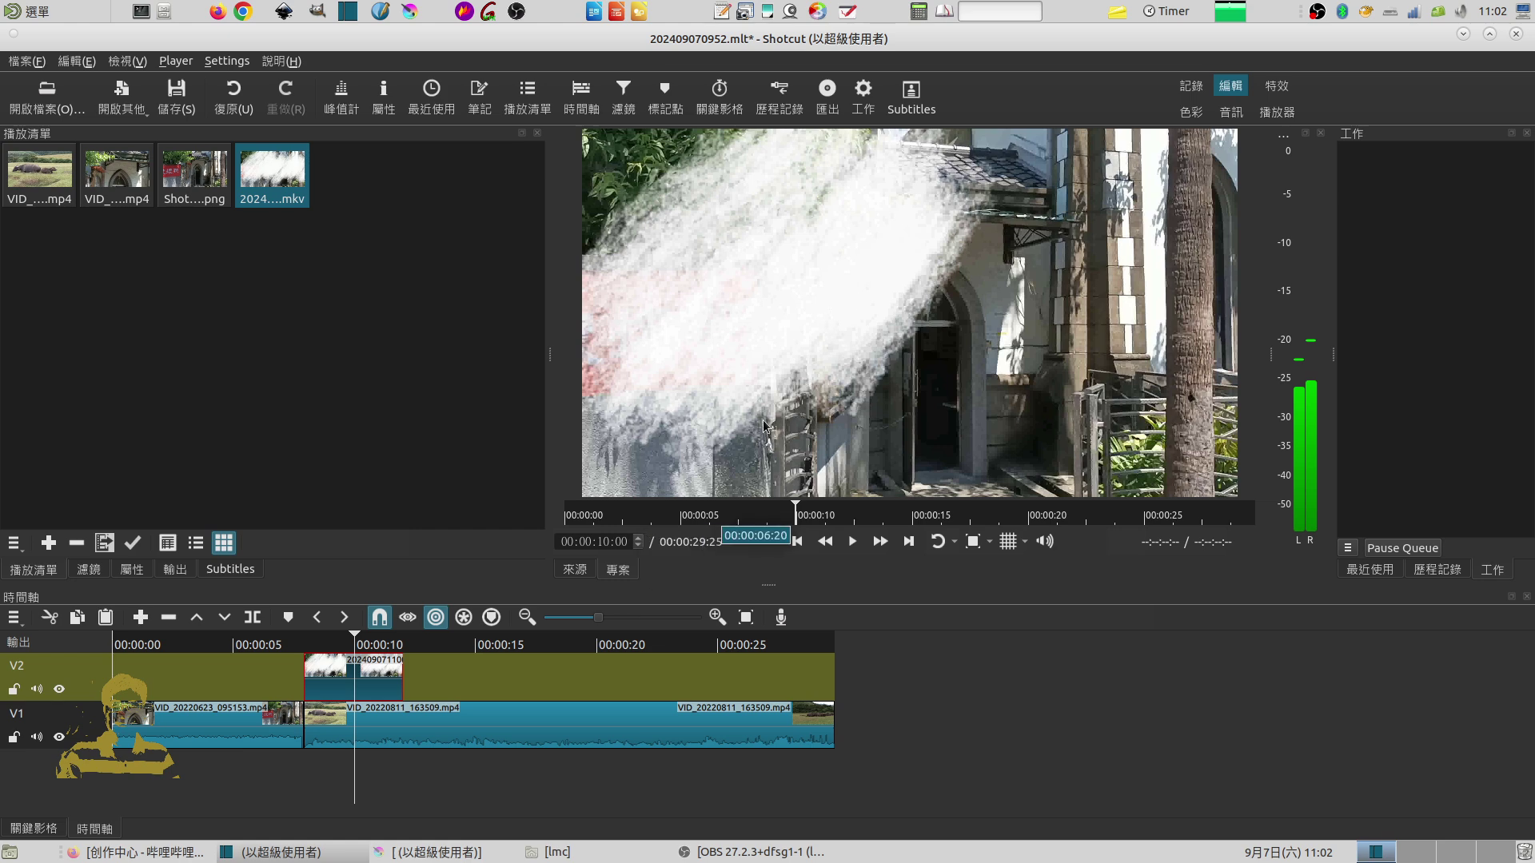
click(853, 543)
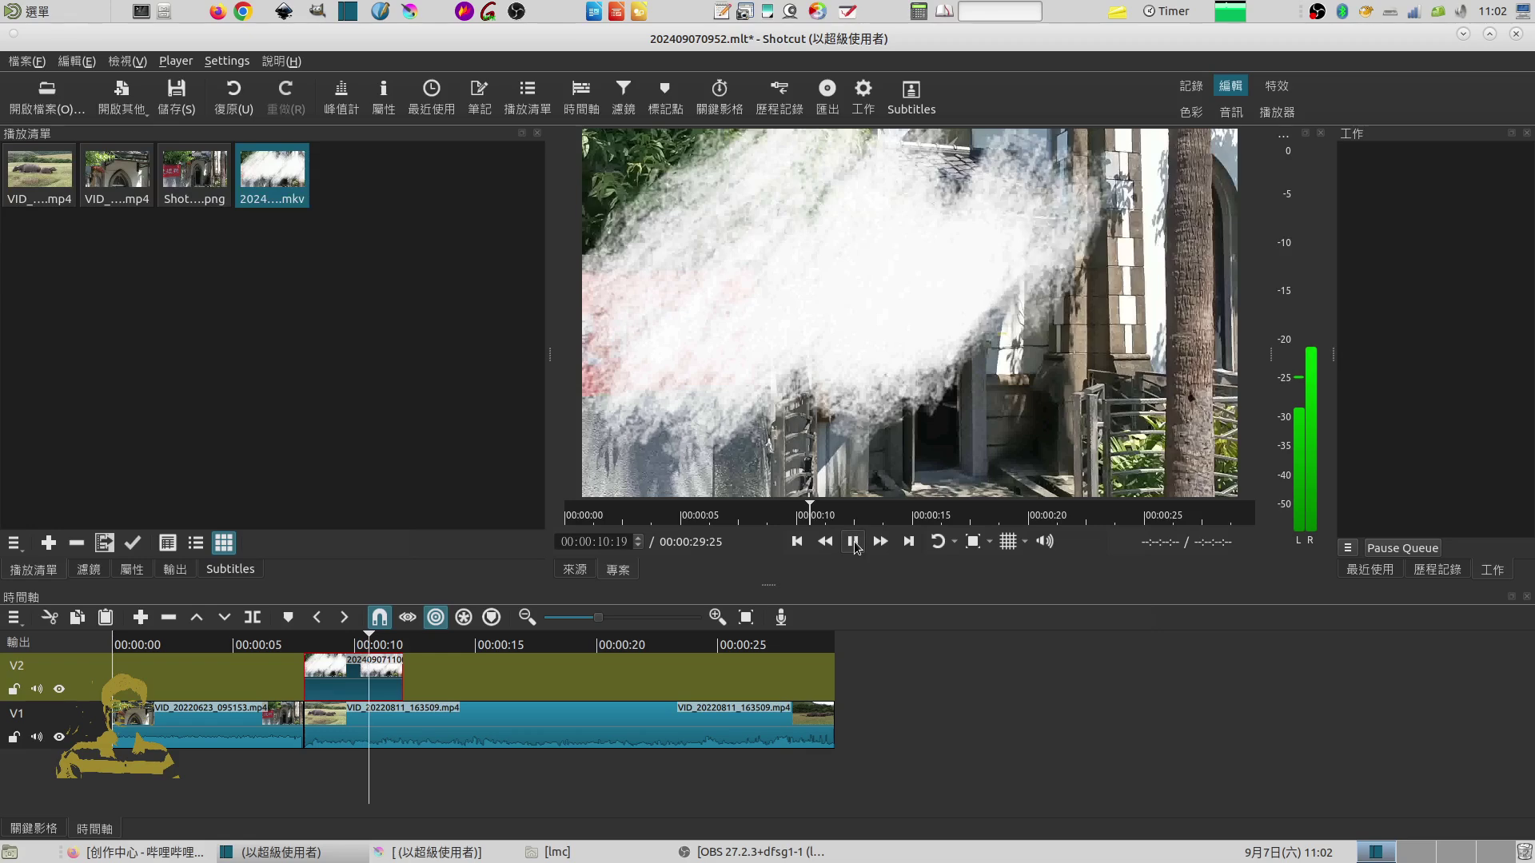
click(853, 543)
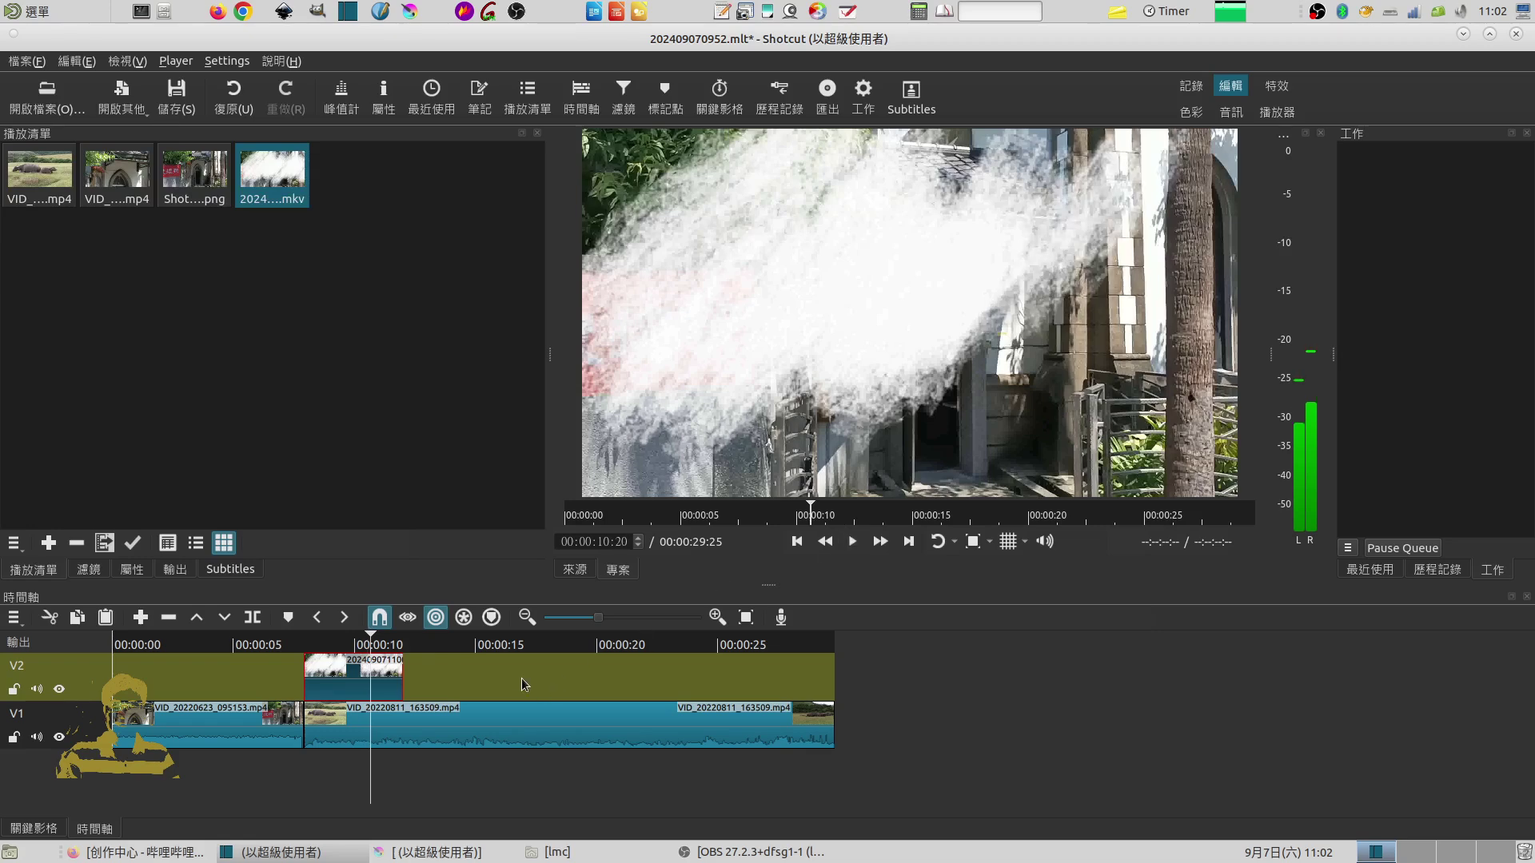
click(99, 569)
Add a Chroma Key: Simple filter keyed to white with distance 26.2% to the timelapse clip
click(18, 290)
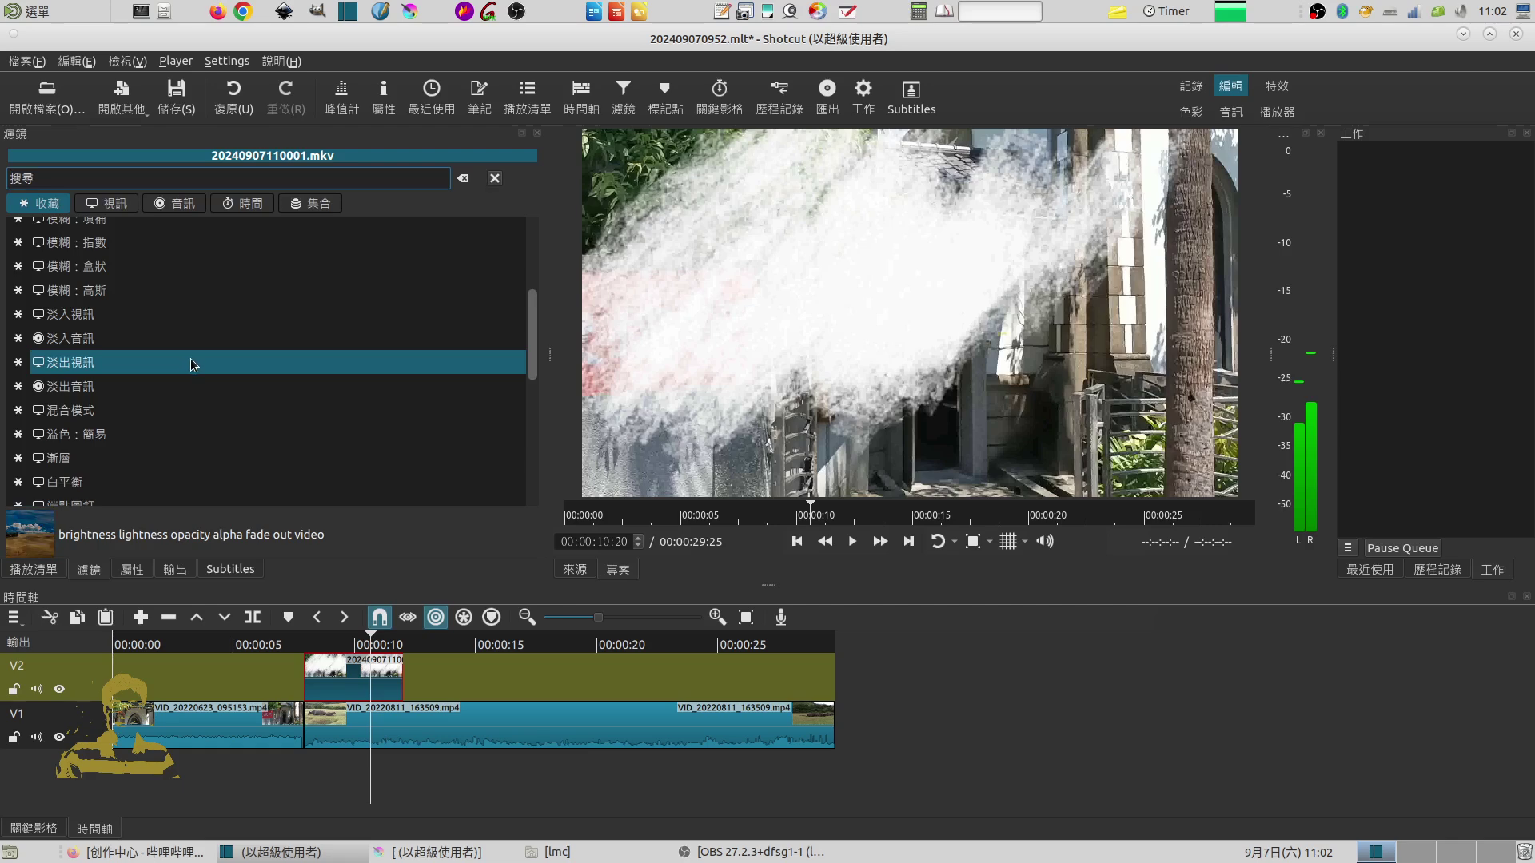
scroll(190, 356, down, 2)
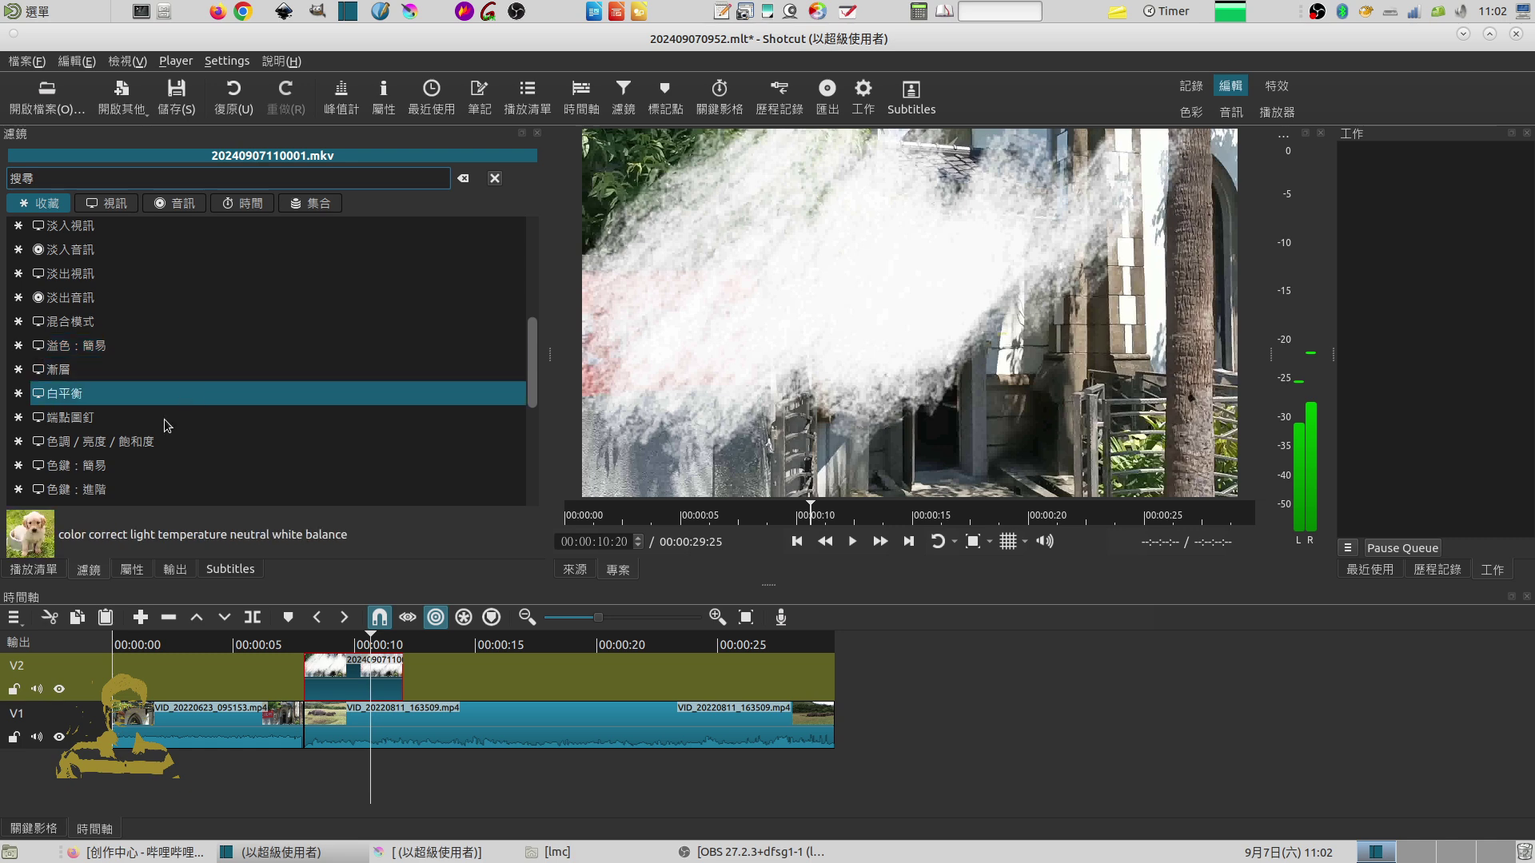
click(103, 467)
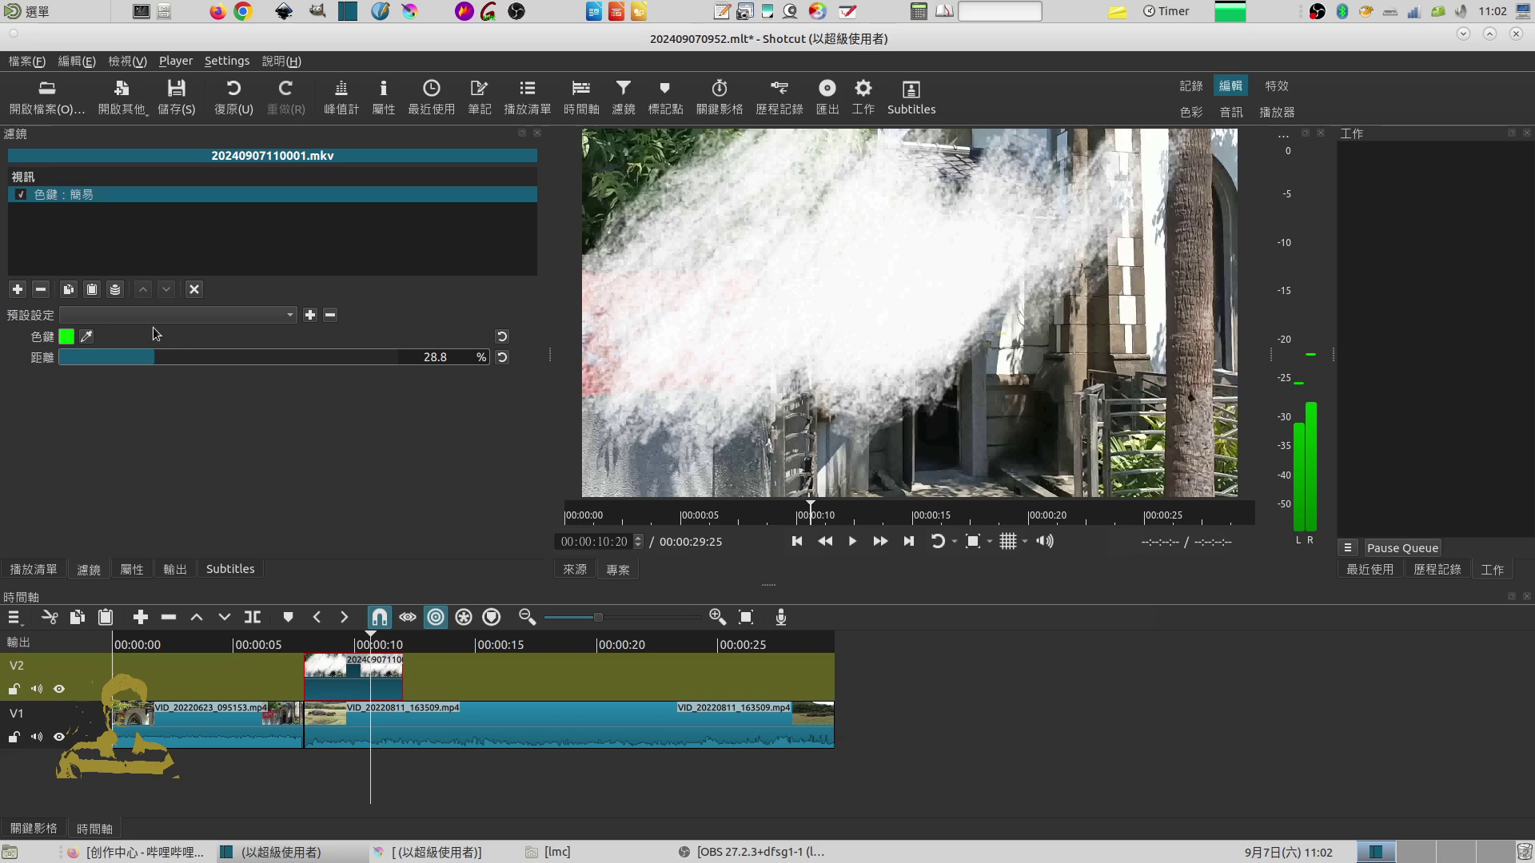
click(89, 337)
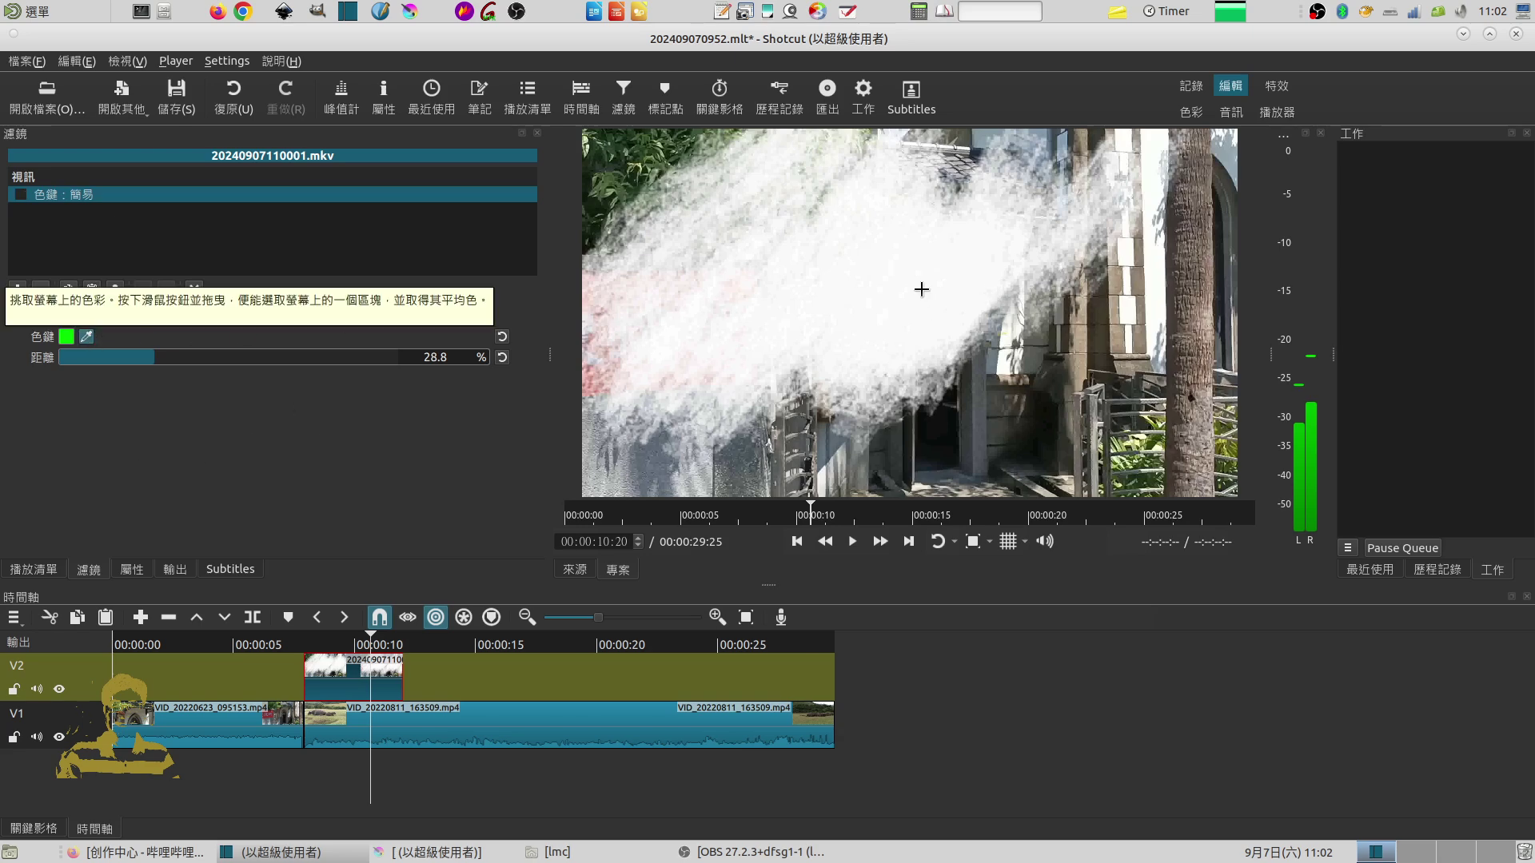
click(953, 268)
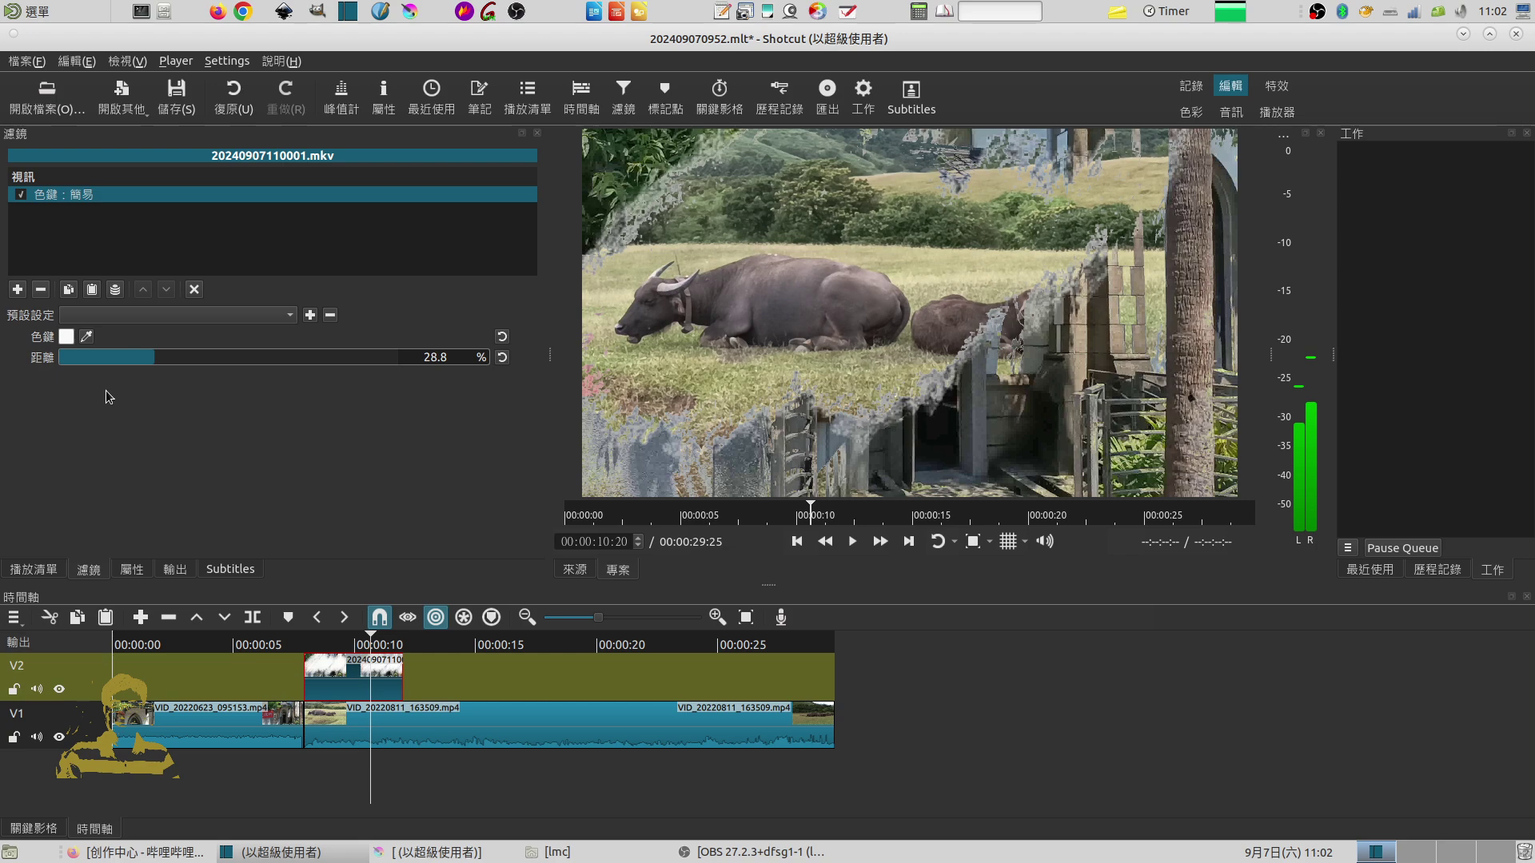
mouse_move(155, 356)
mouse_down()
mouse_move(107, 358)
mouse_move(168, 374)
mouse_move(147, 371)
mouse_up()
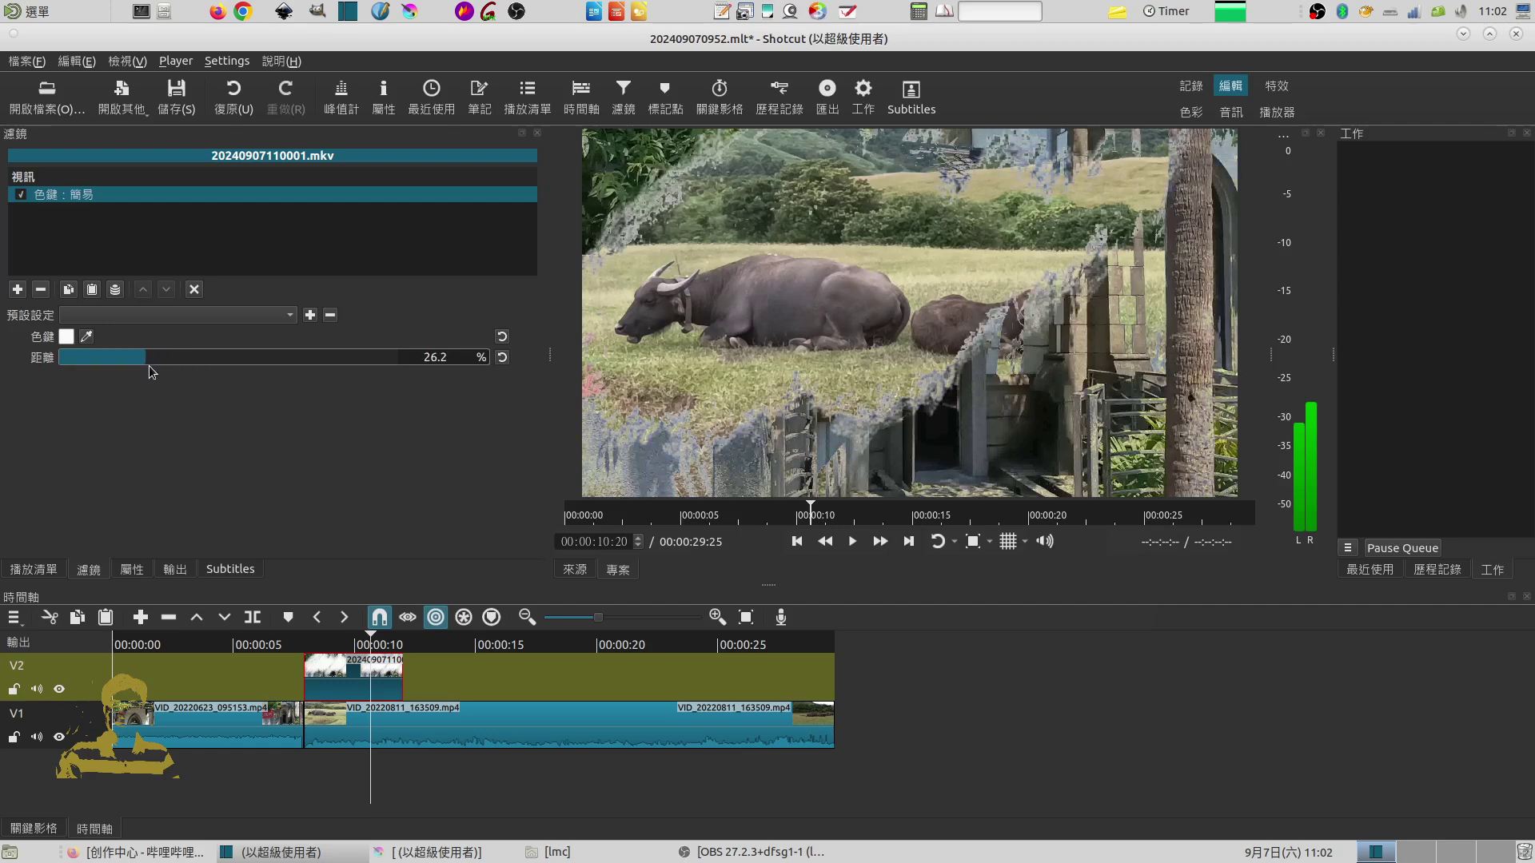
click(276, 644)
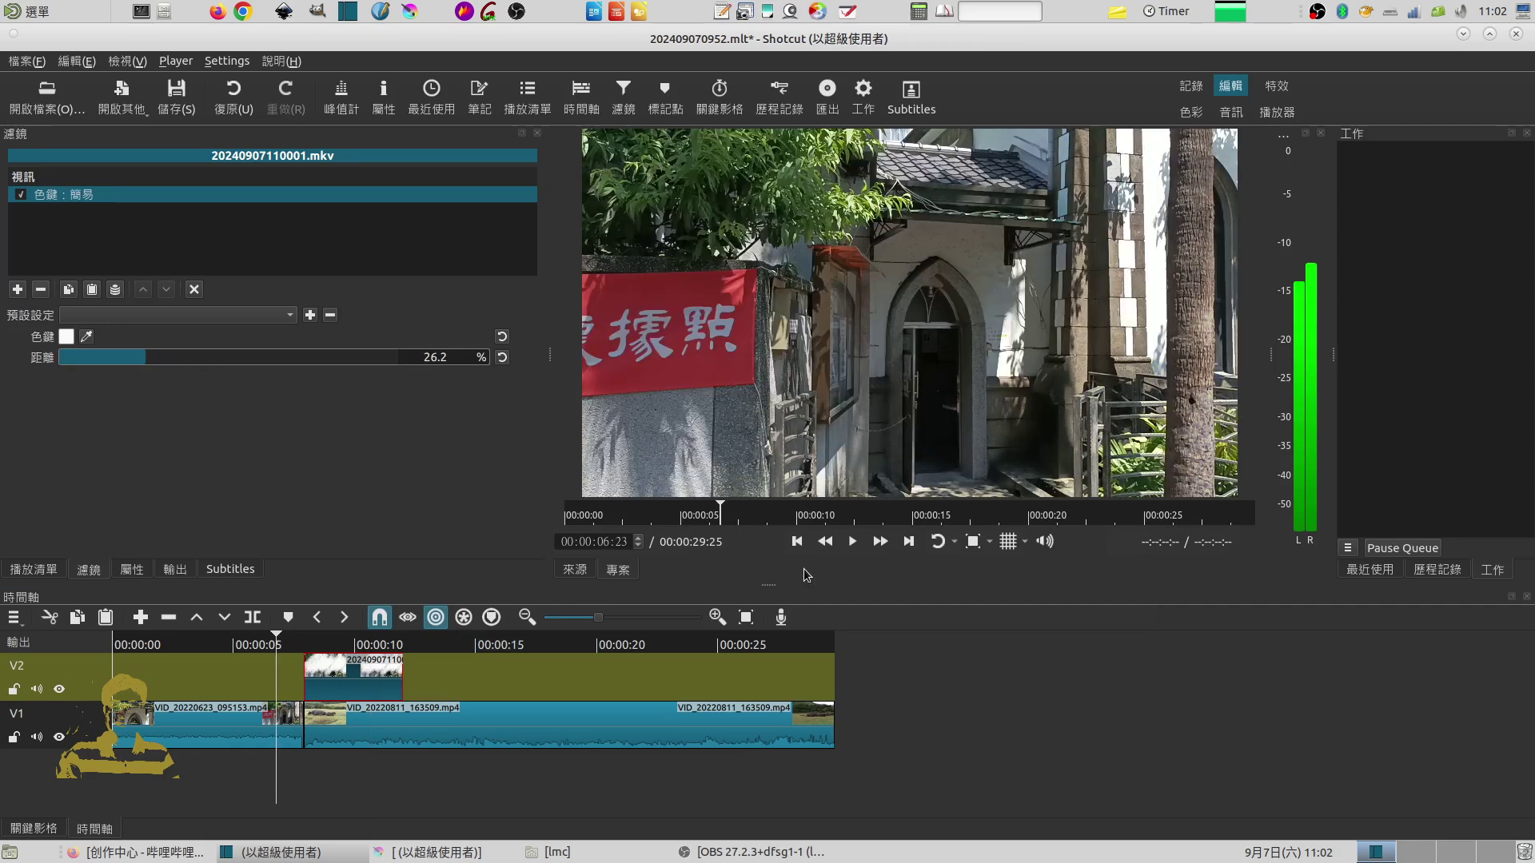
click(853, 544)
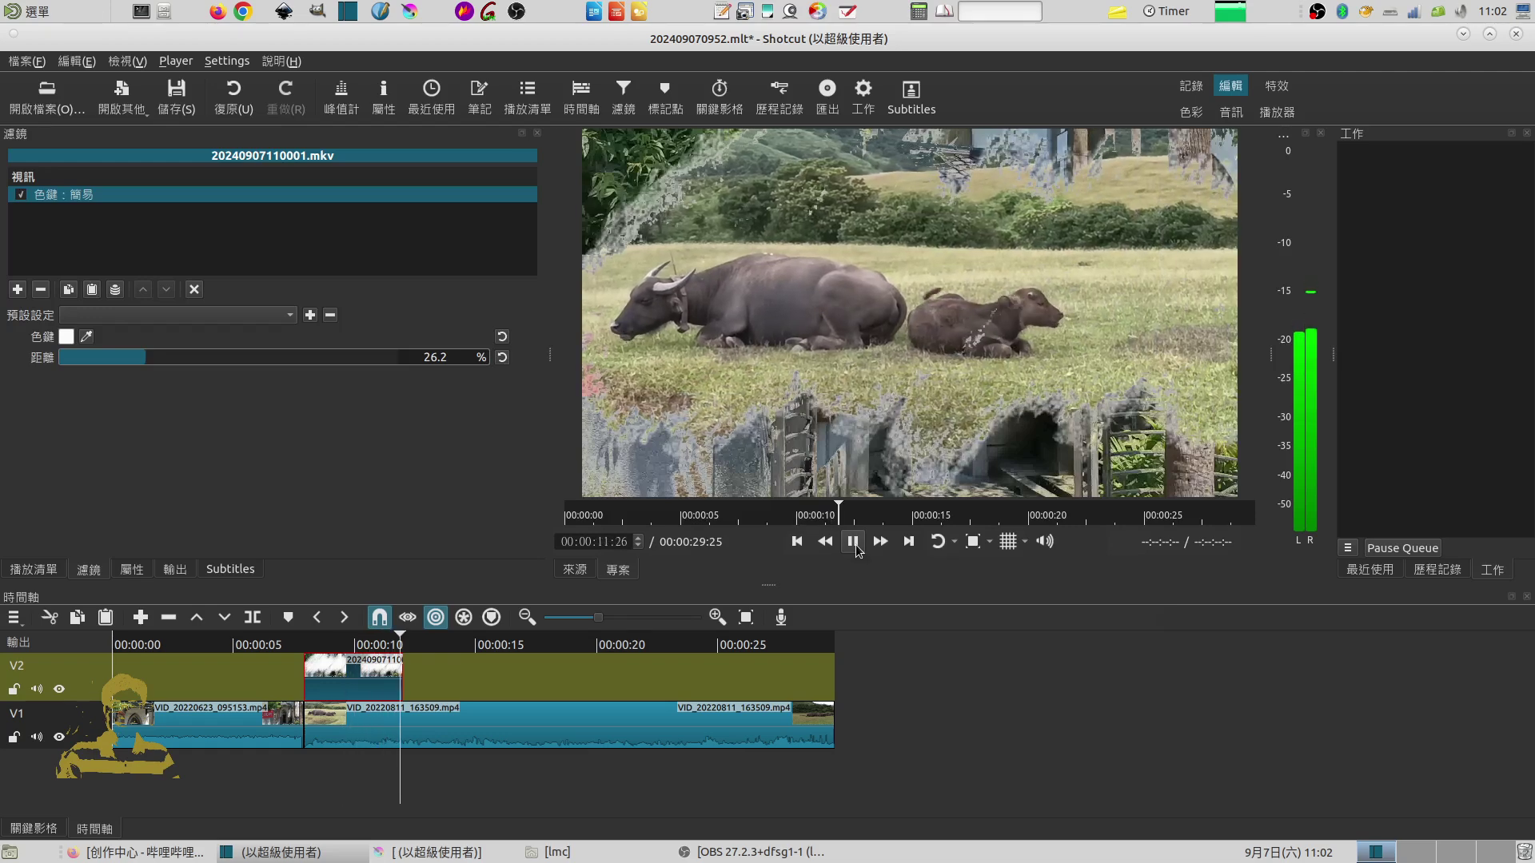
click(854, 544)
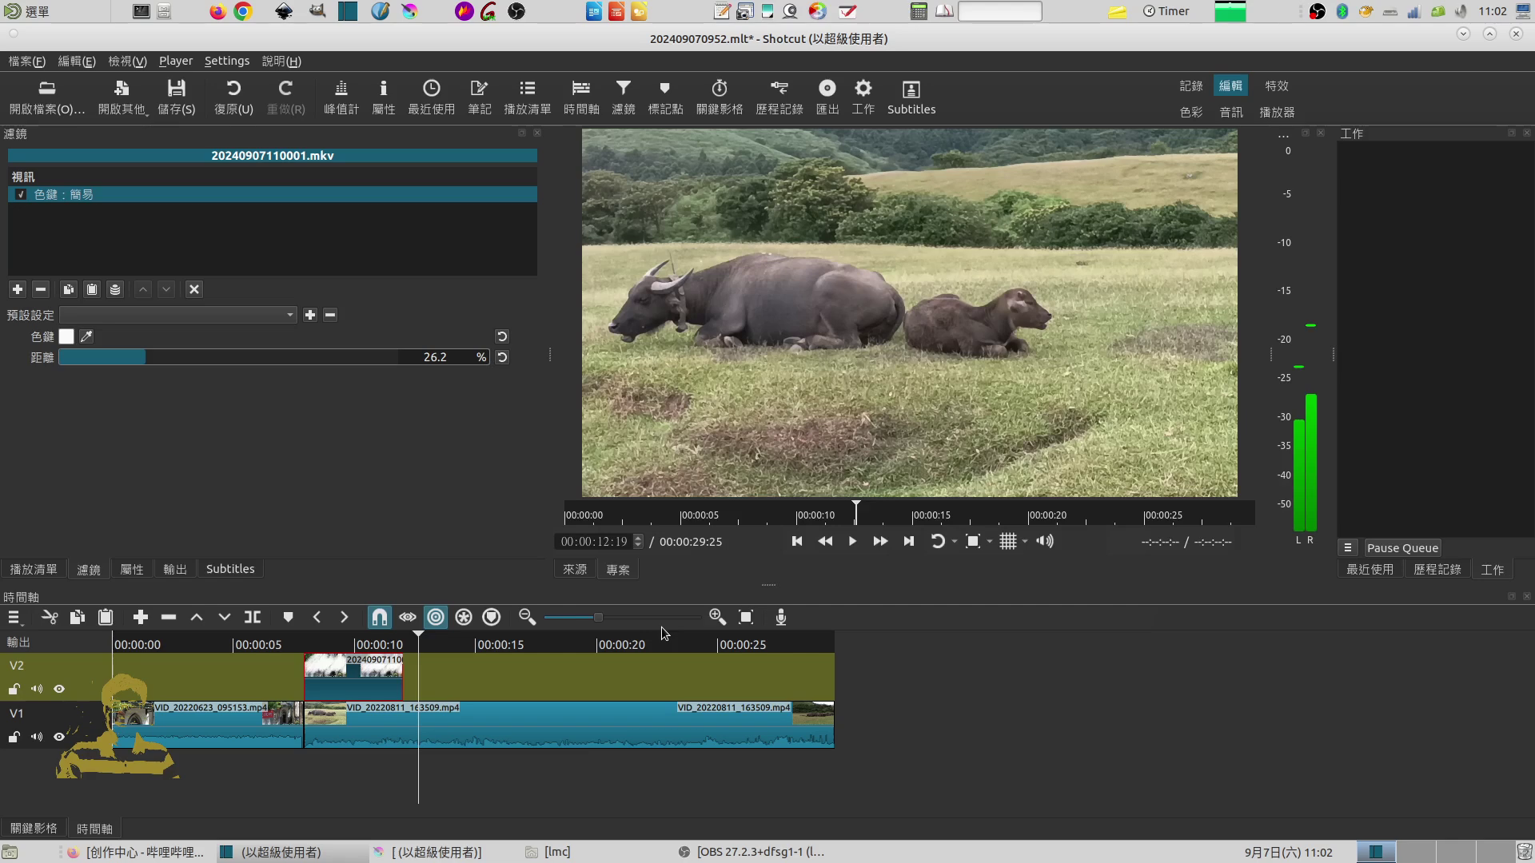
click(350, 646)
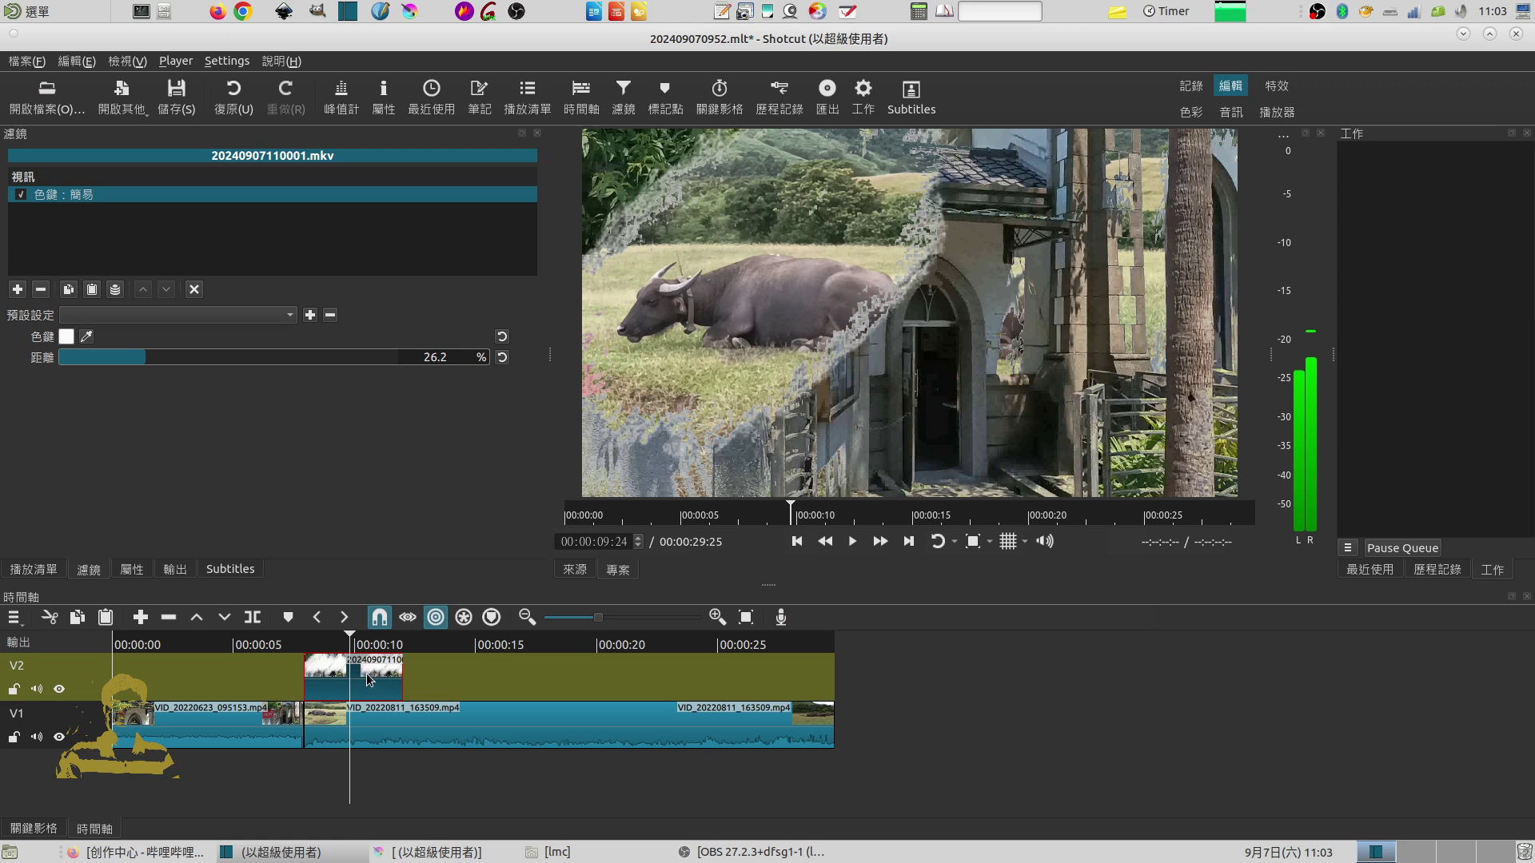
Set the painted V2 clip's Speed to 0.8 in its Properties and apply it
click(139, 572)
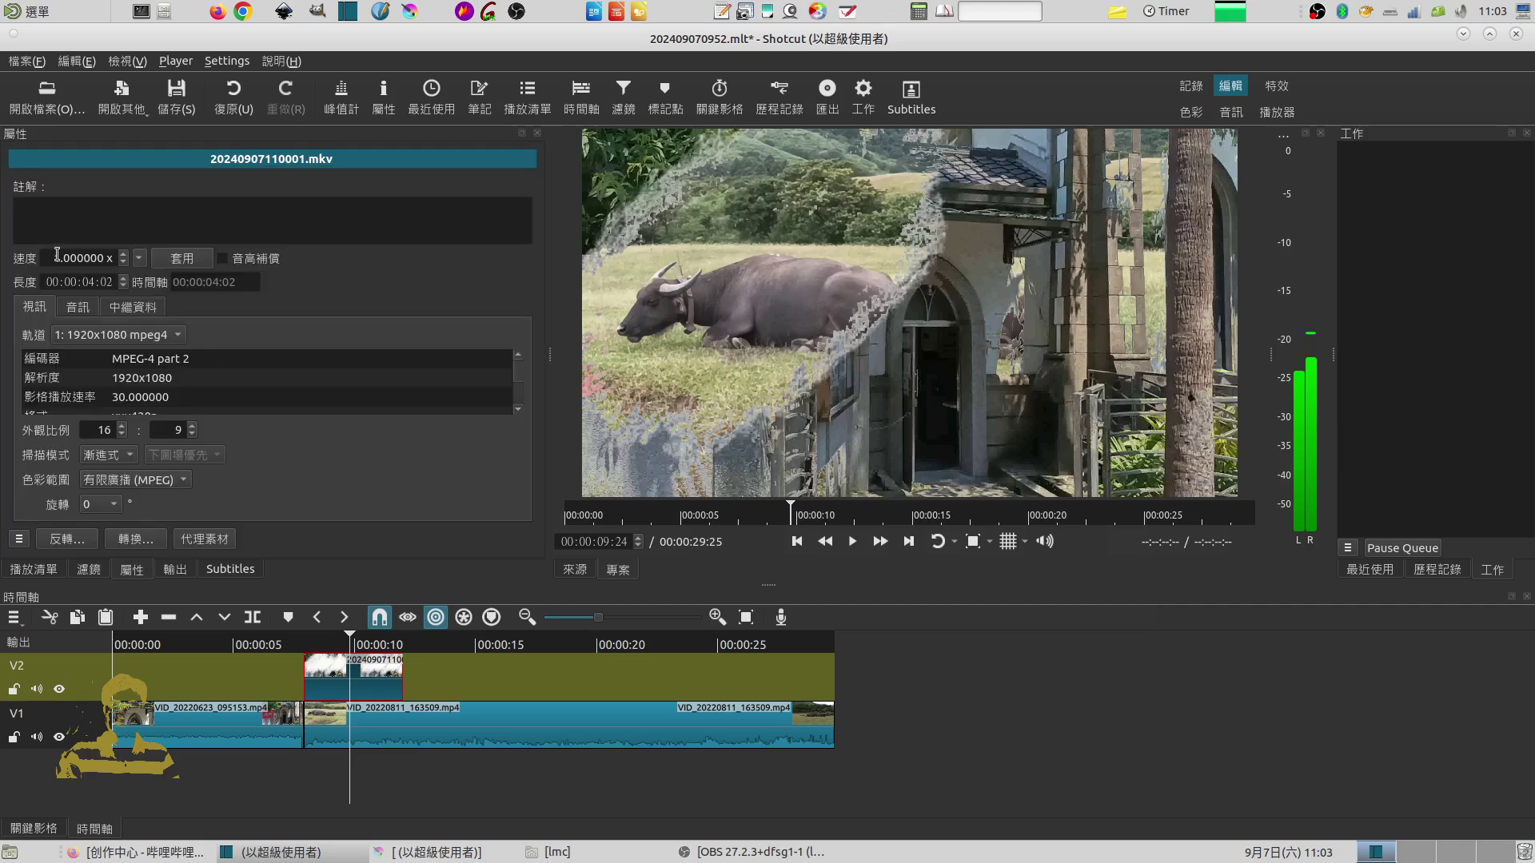
drag(53, 258, 116, 258)
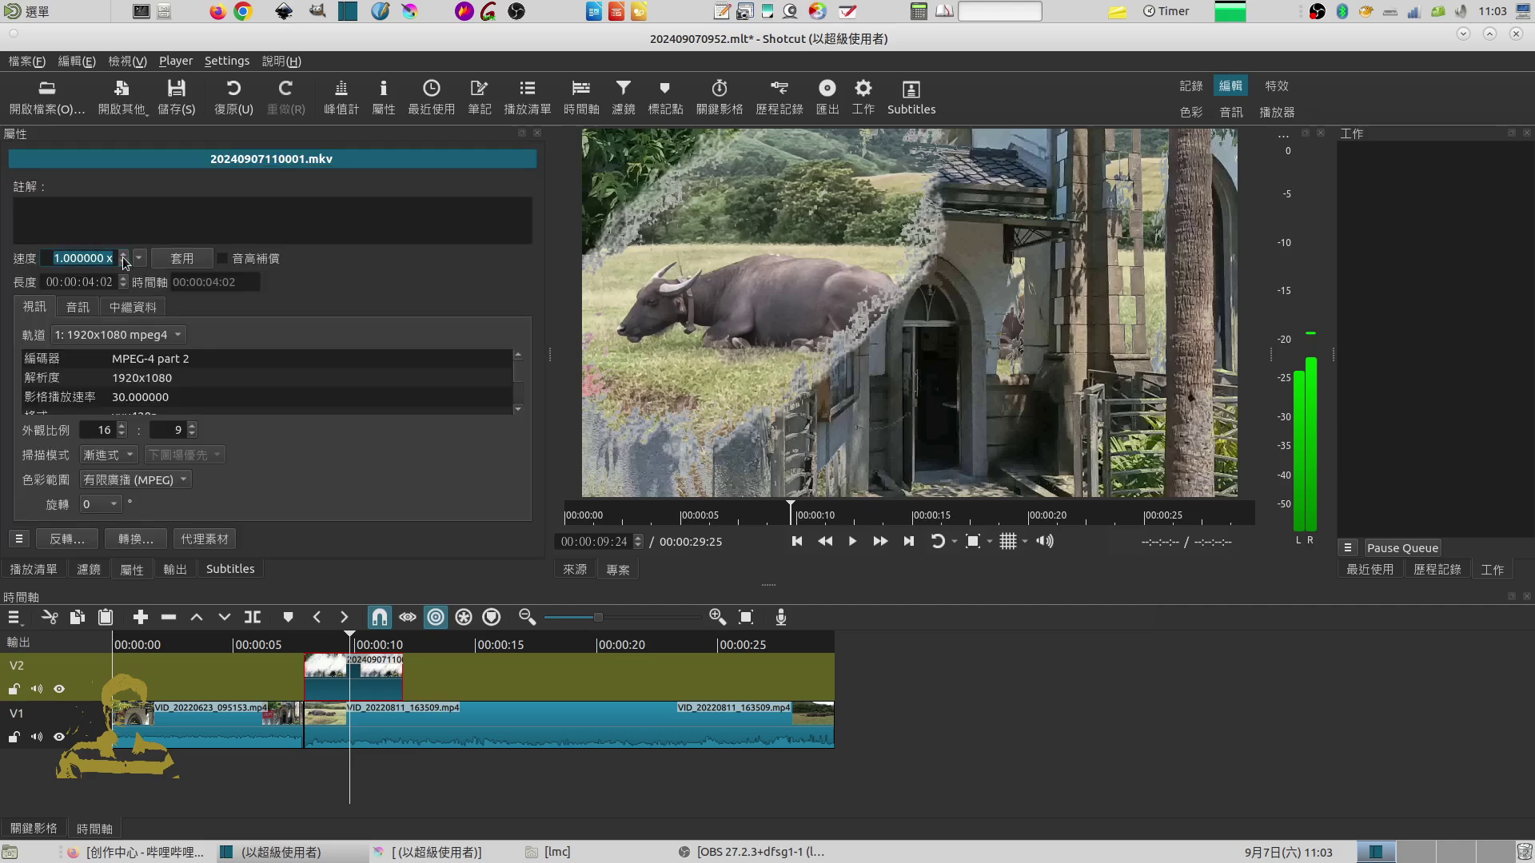
text(0)
click(375, 684)
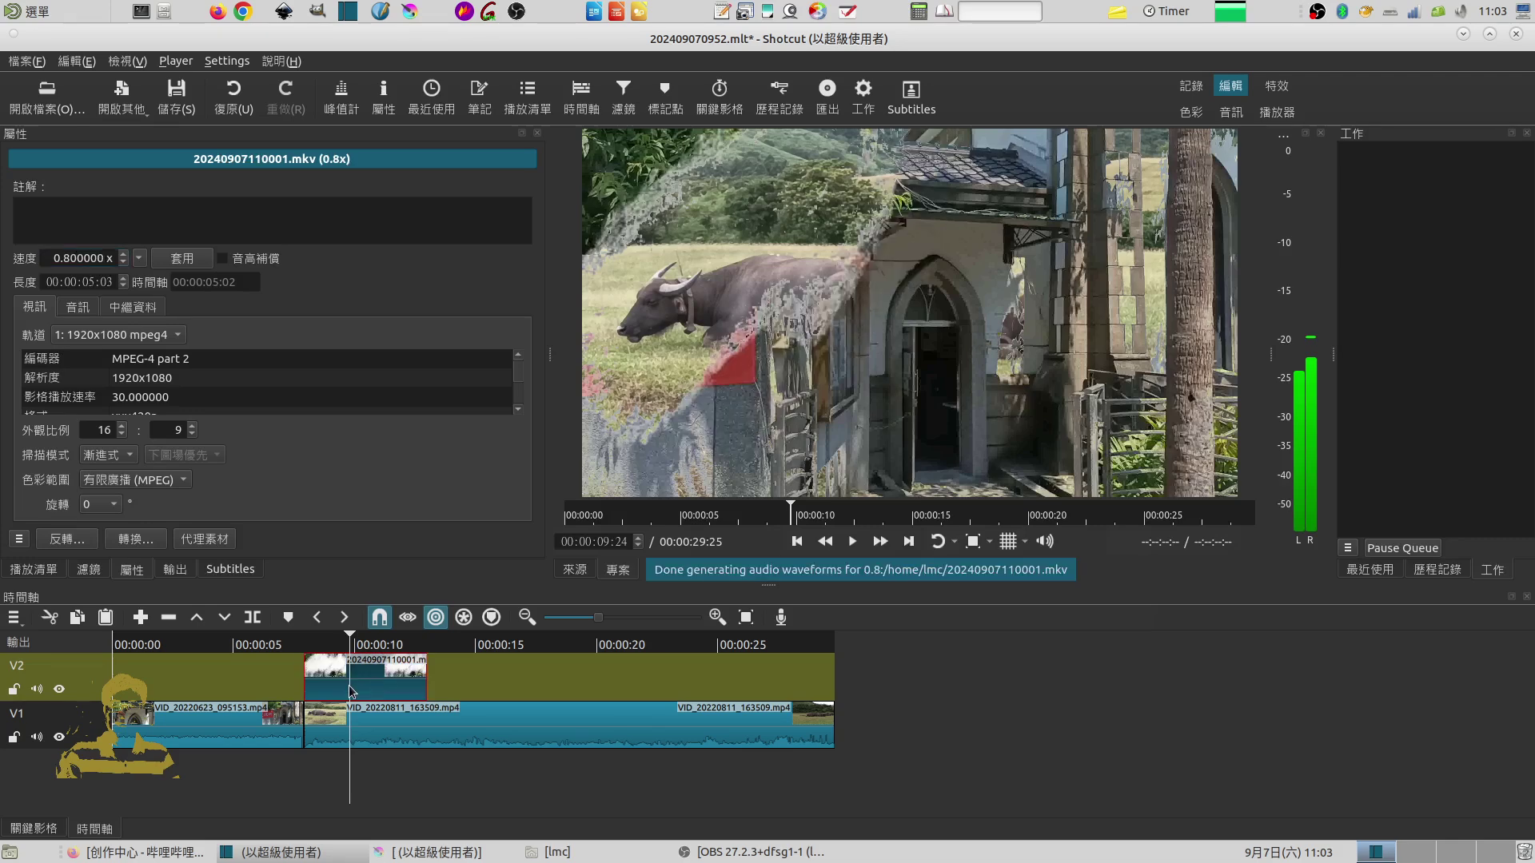
Play the slowed brushstroke wipe from just before it starts to review the 0.8x timing
click(286, 647)
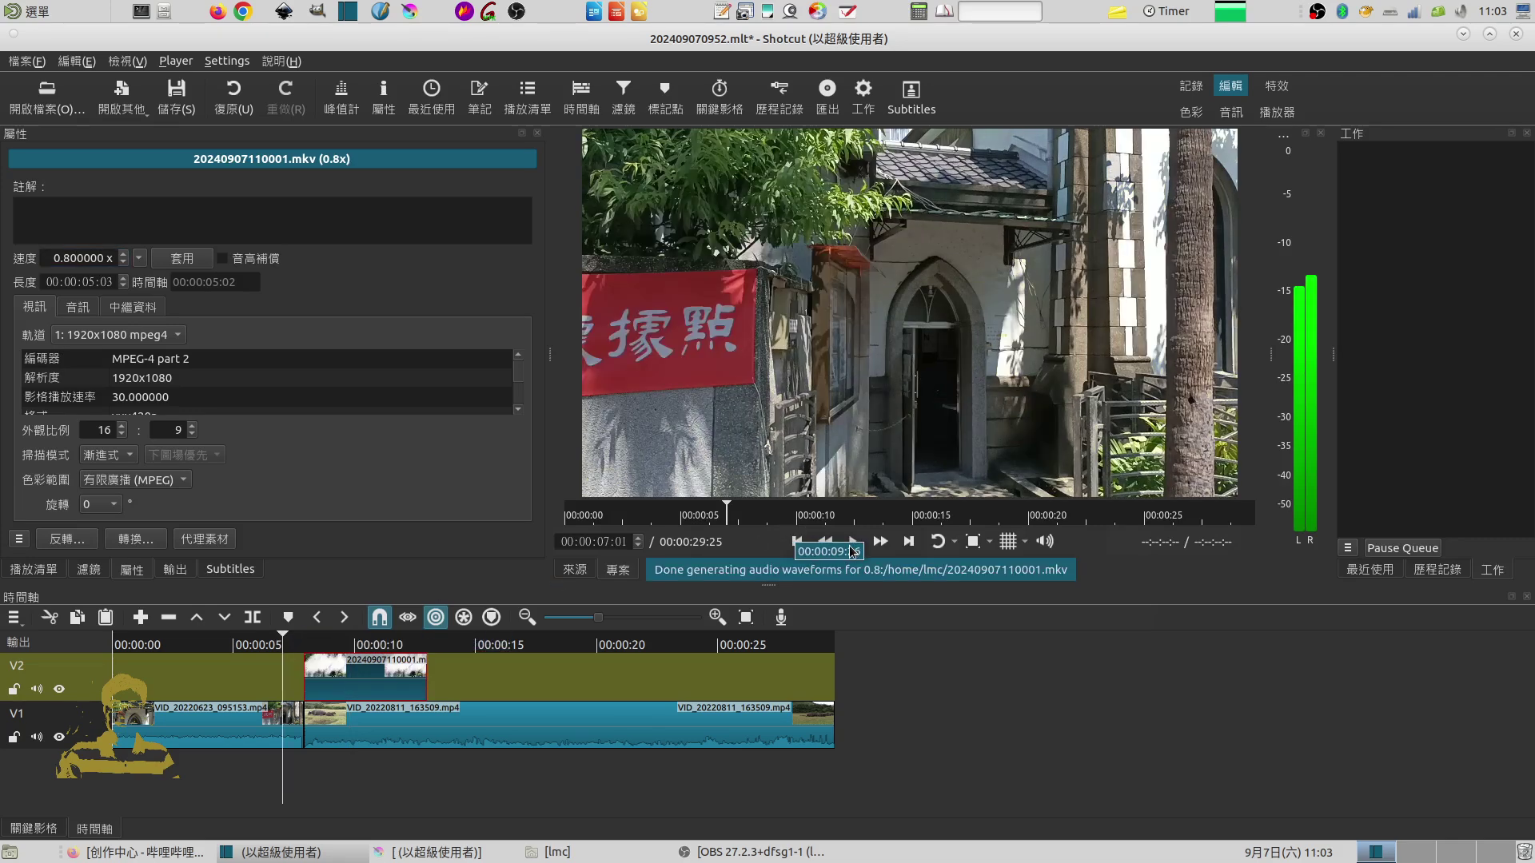
click(852, 542)
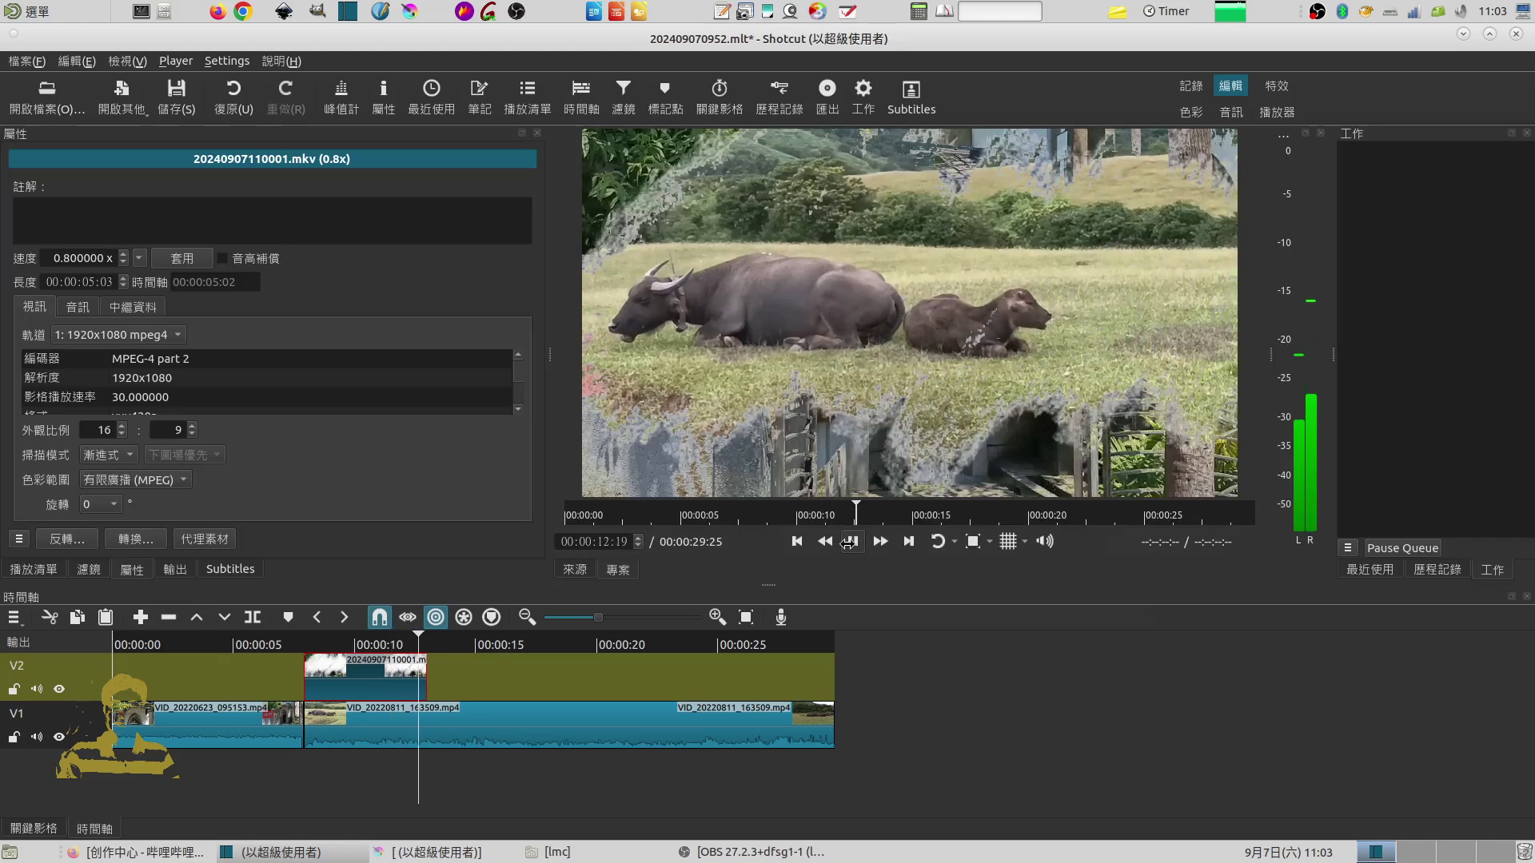
click(850, 544)
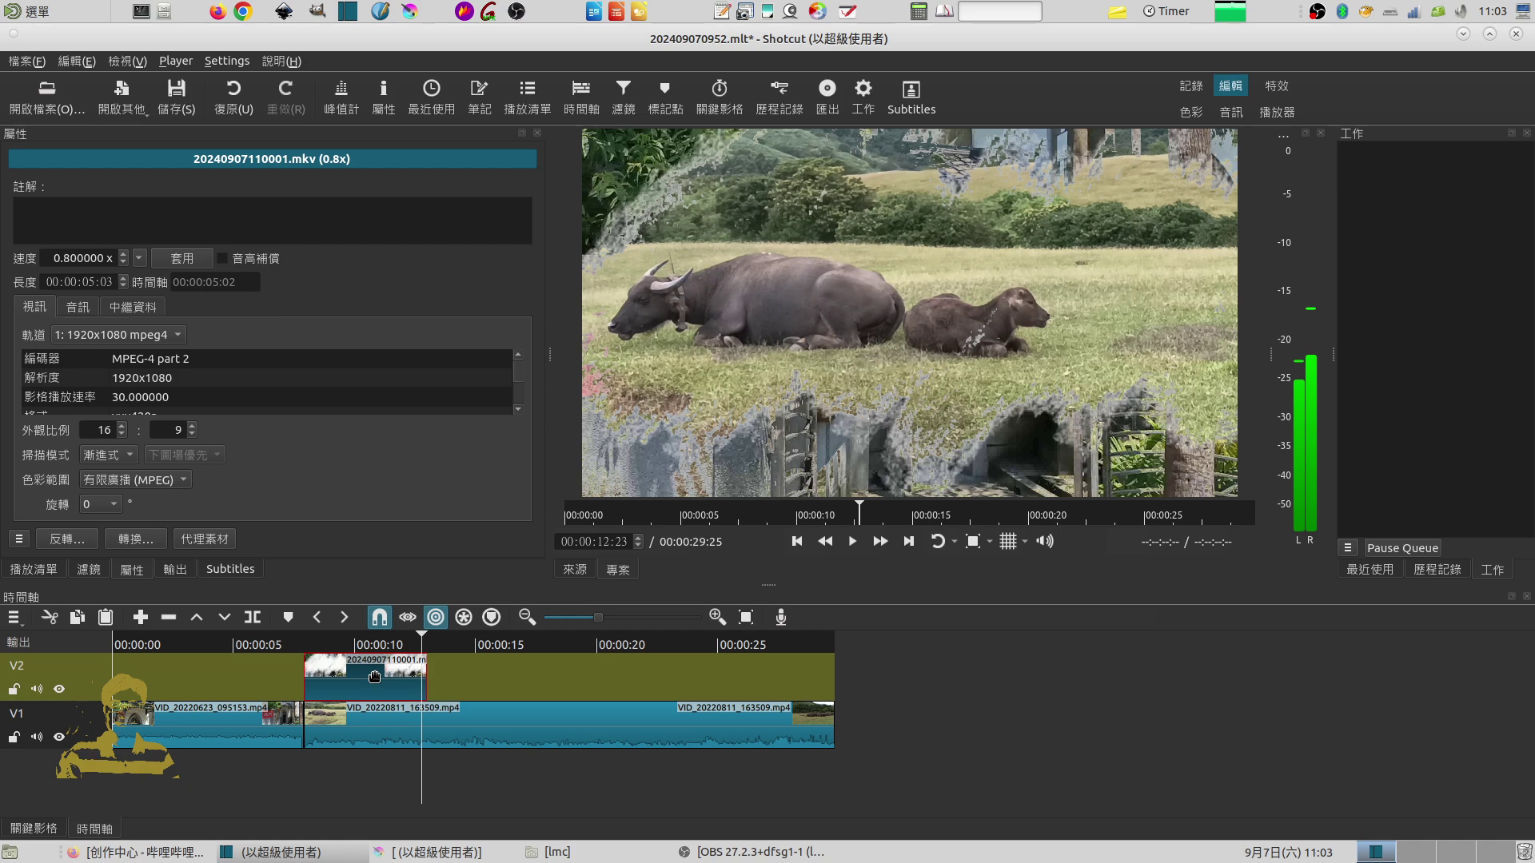
click(852, 541)
key(space)
Replay the wipe from just before the V2 clip and park the playhead mid-wipe
click(795, 543)
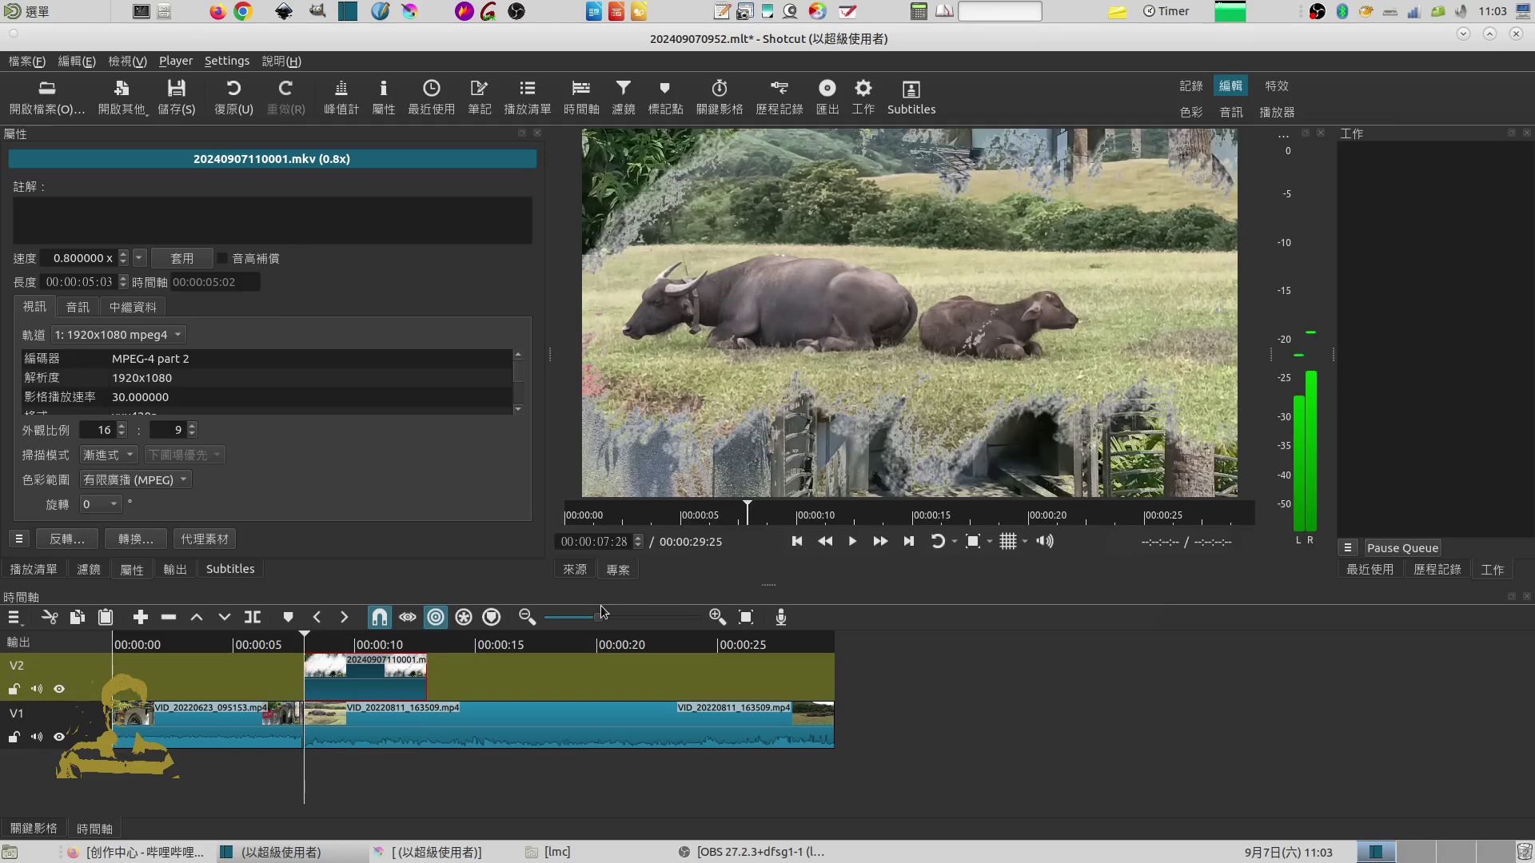
click(816, 546)
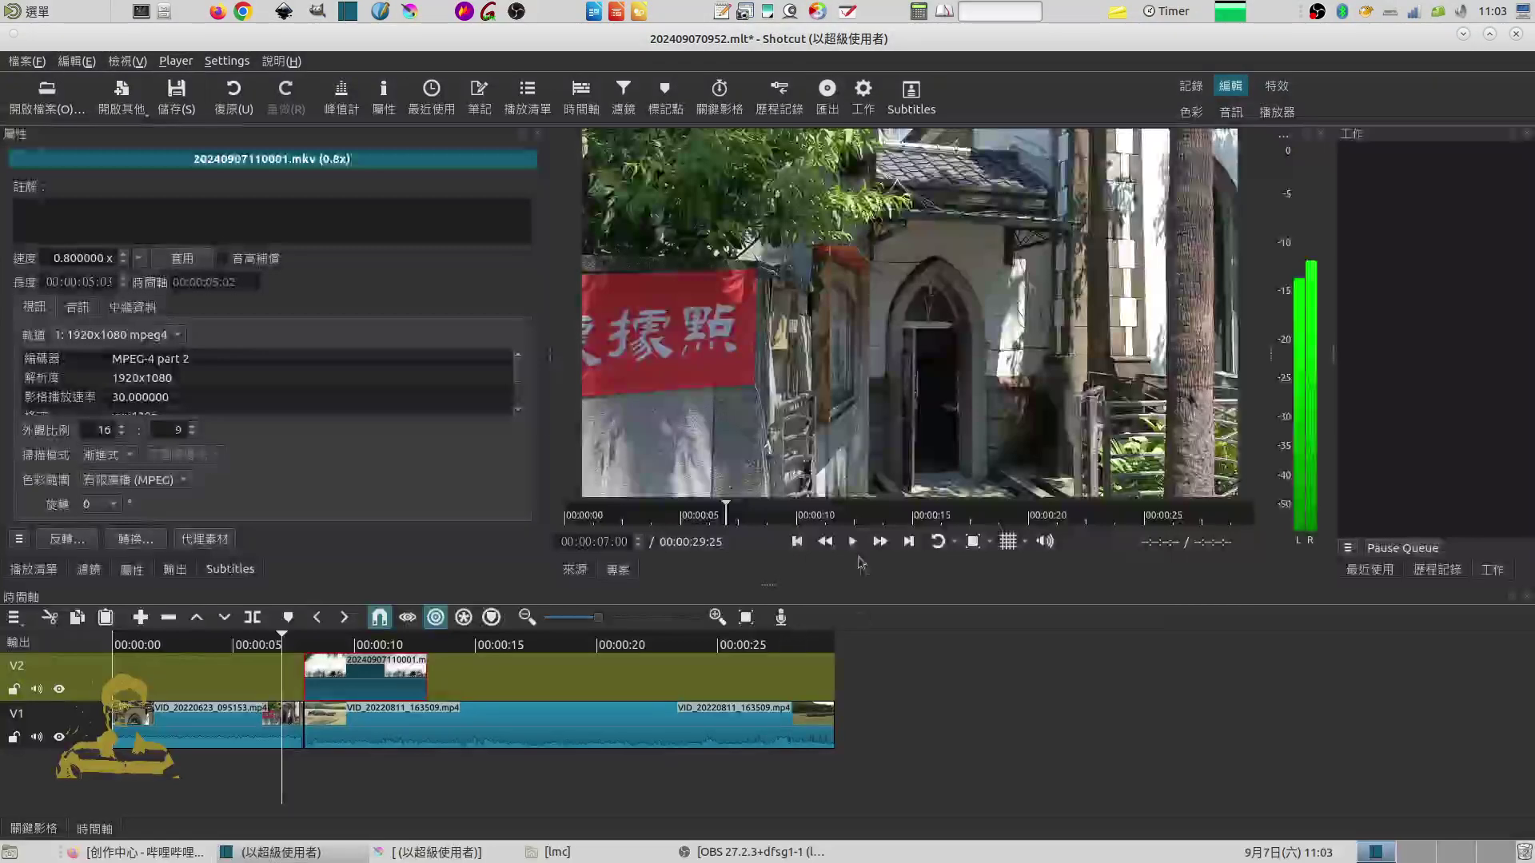
click(852, 542)
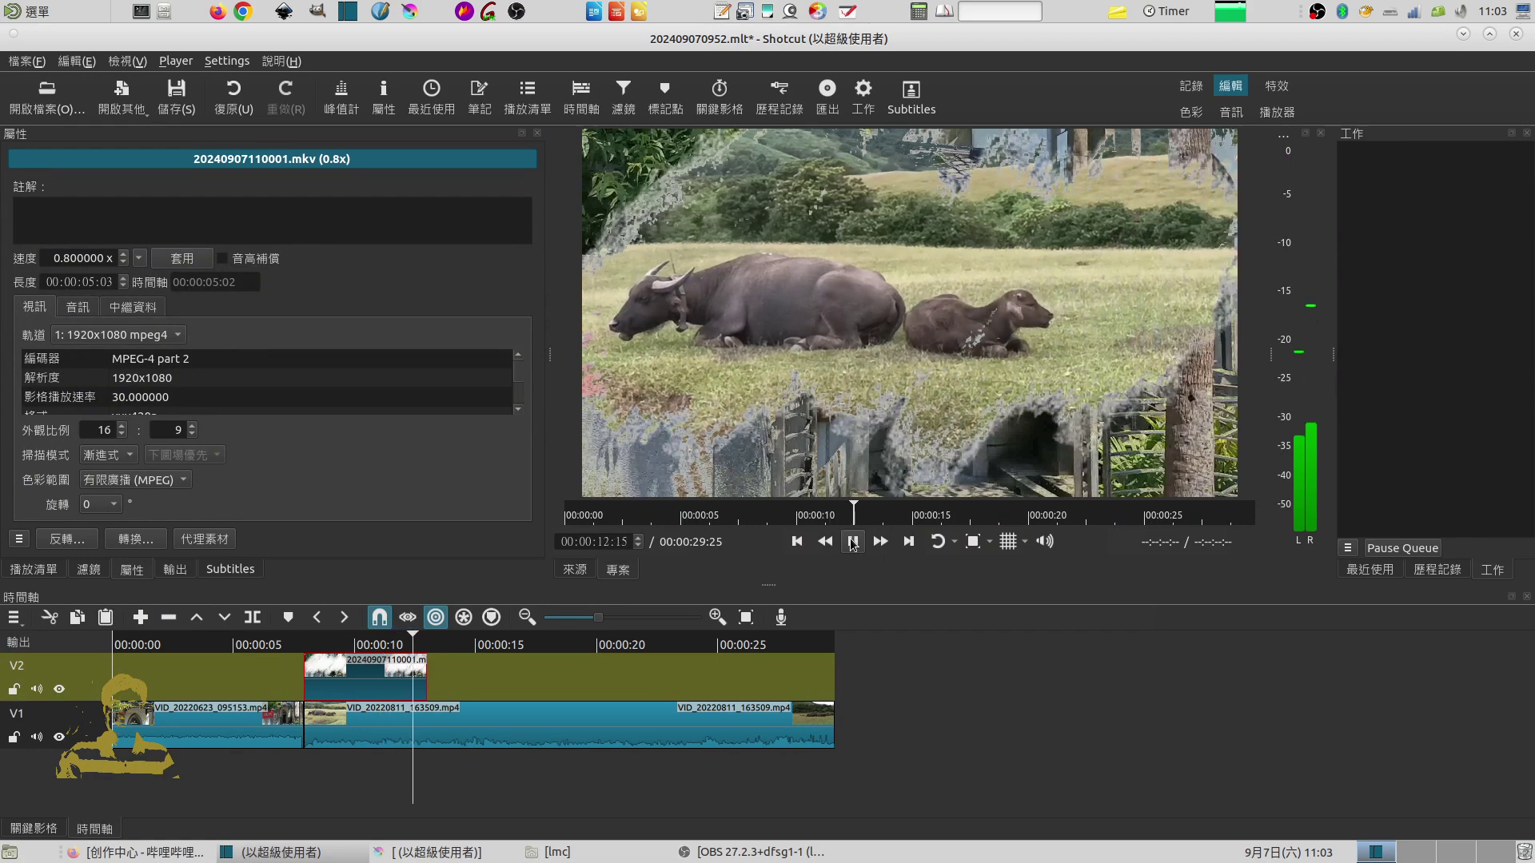
click(852, 541)
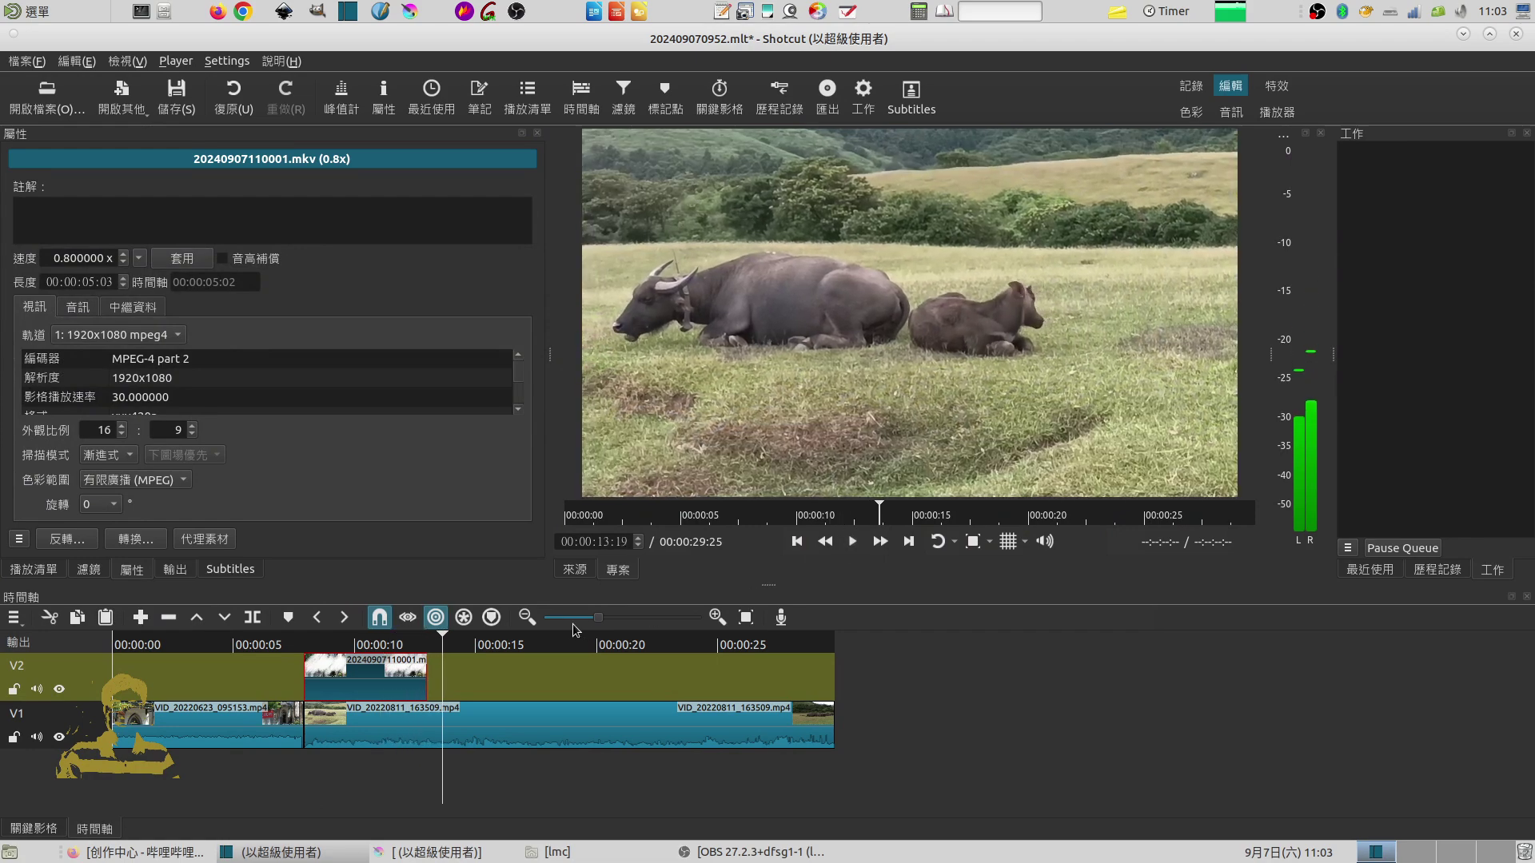
click(370, 671)
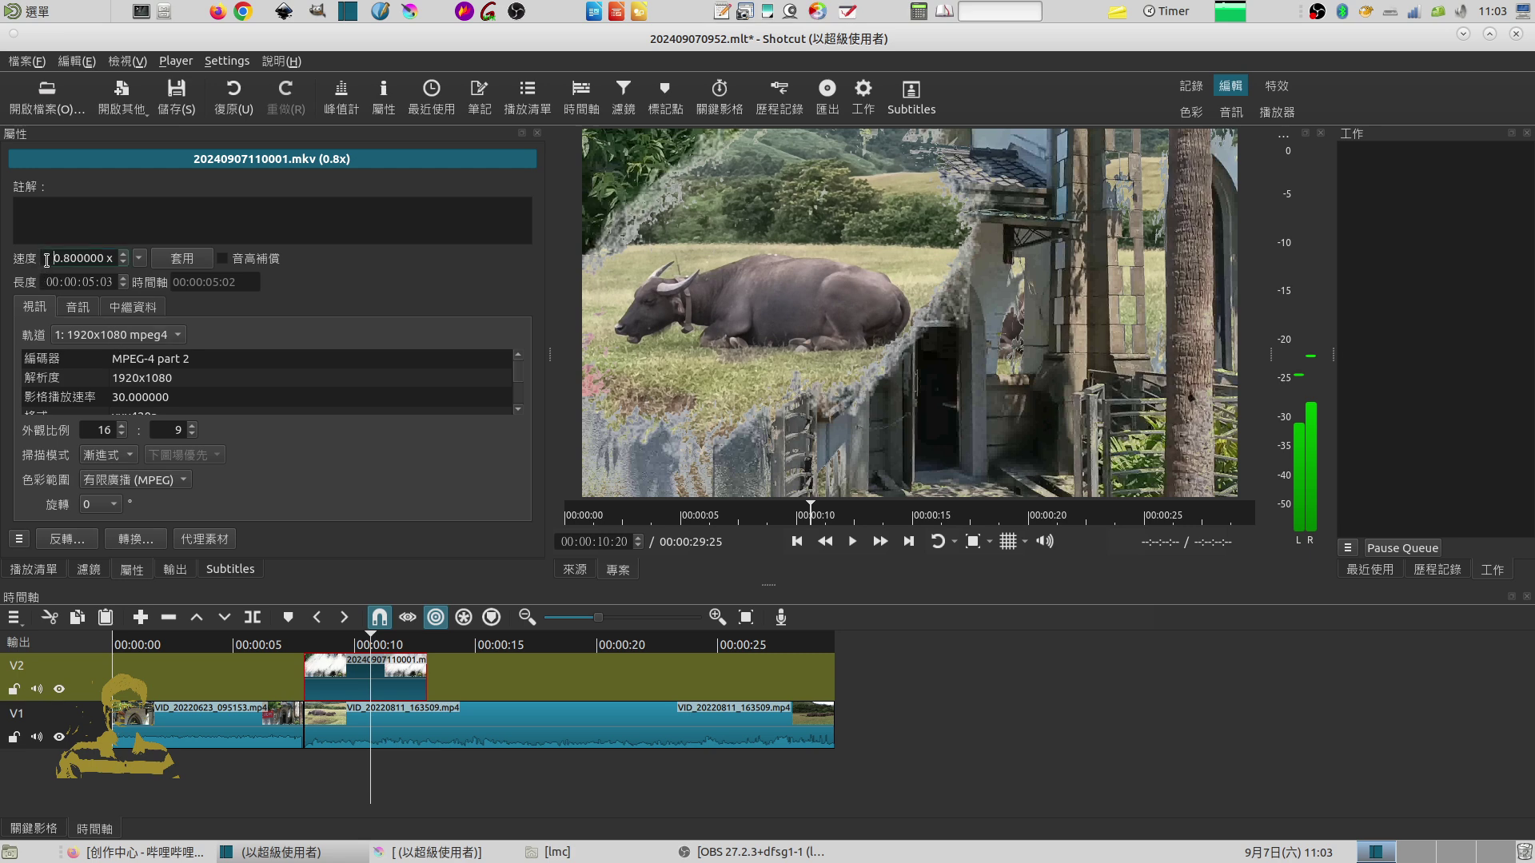
Change the V2 clip's Speed value to 2
drag(47, 259, 140, 260)
text(2)
key(Return)
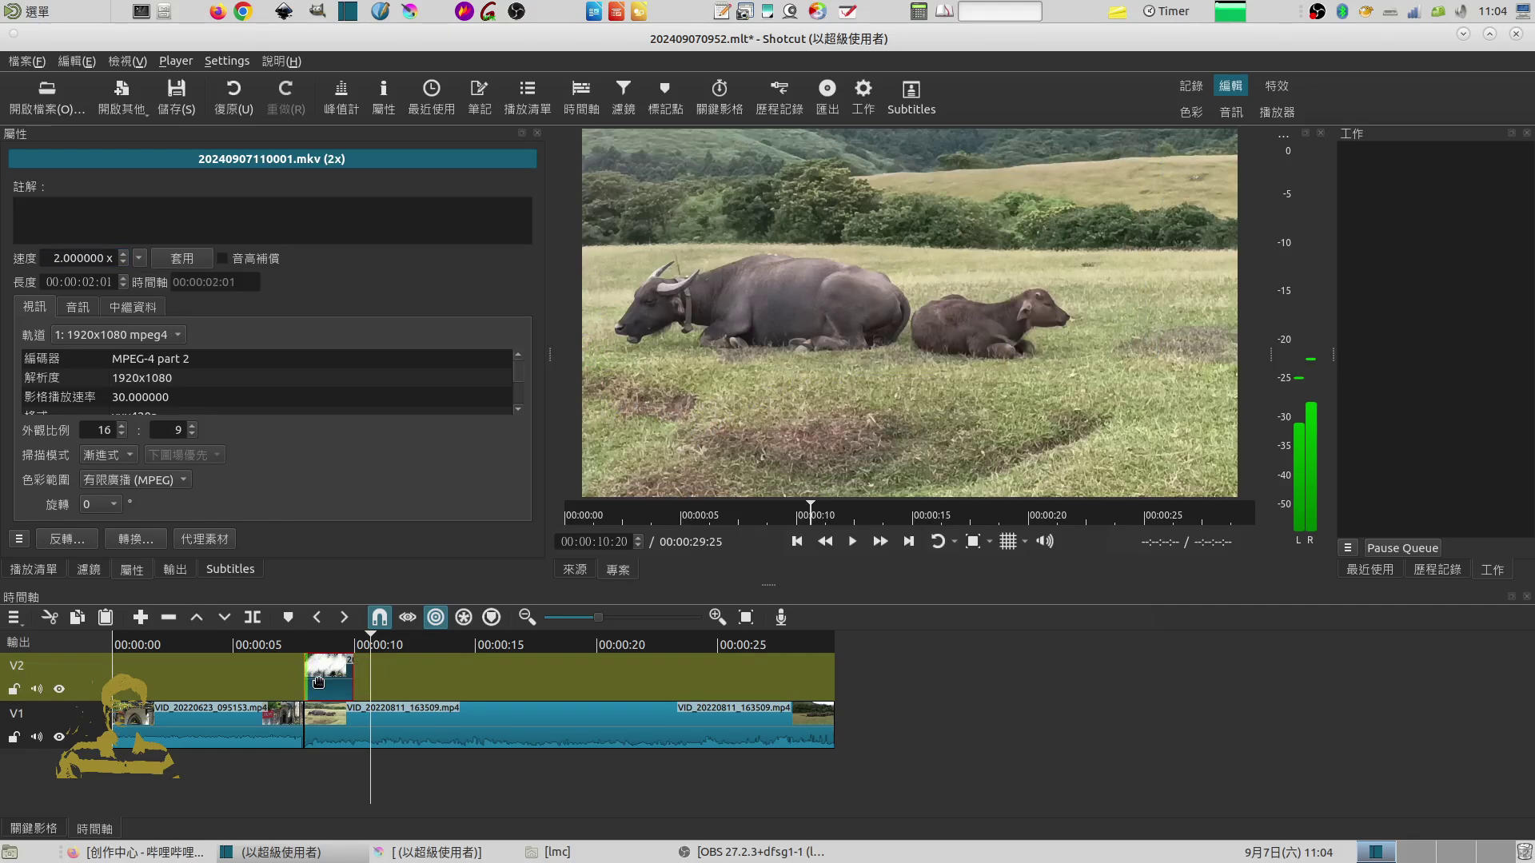
Play the faster 2x wipe twice from just before it, pausing mid-wipe to inspect the brushstroke
click(287, 646)
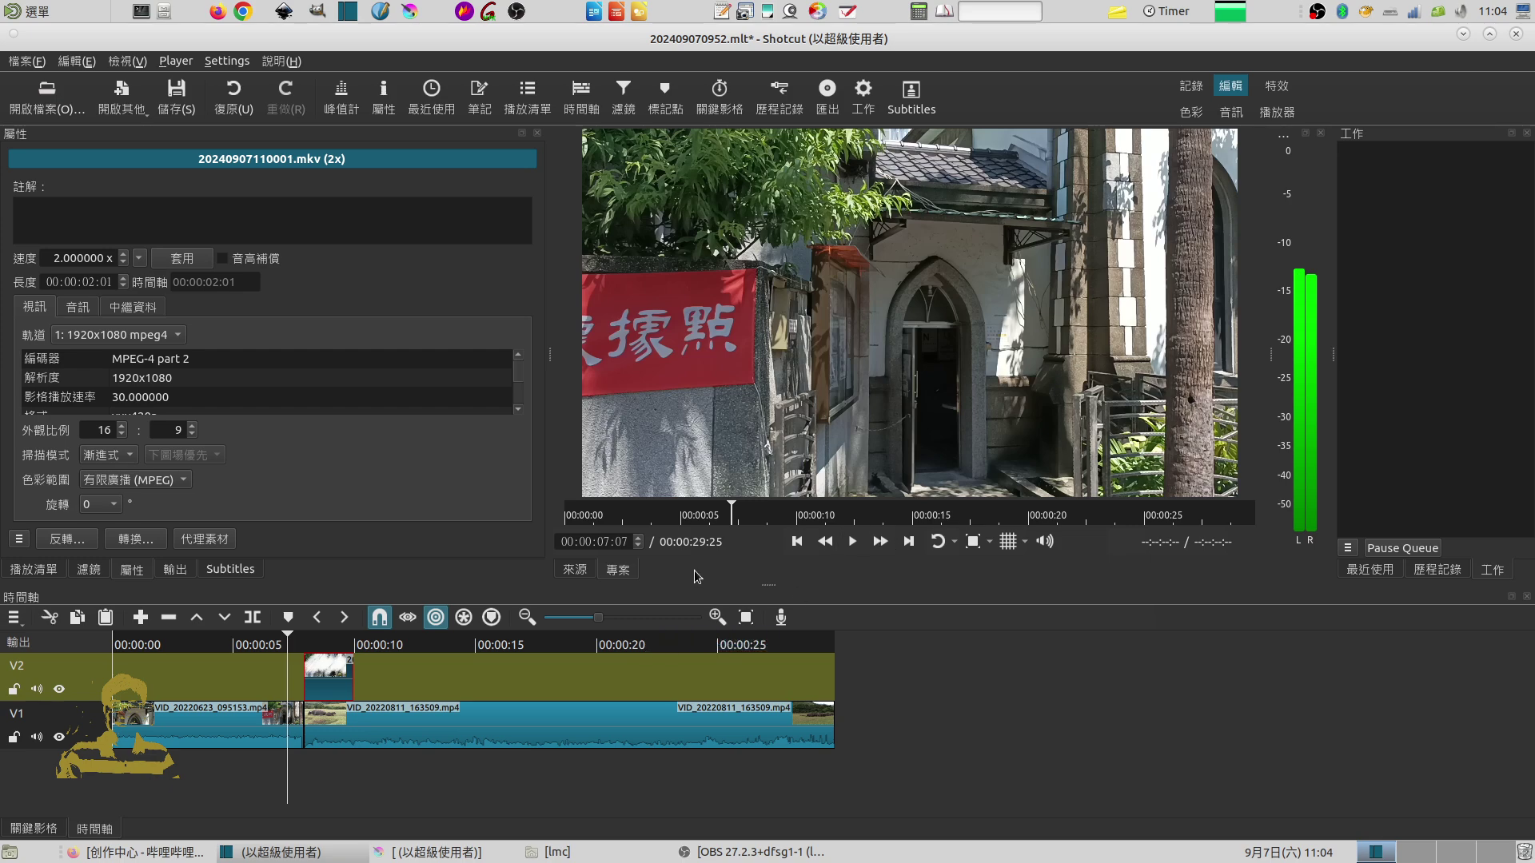
click(253, 646)
click(852, 541)
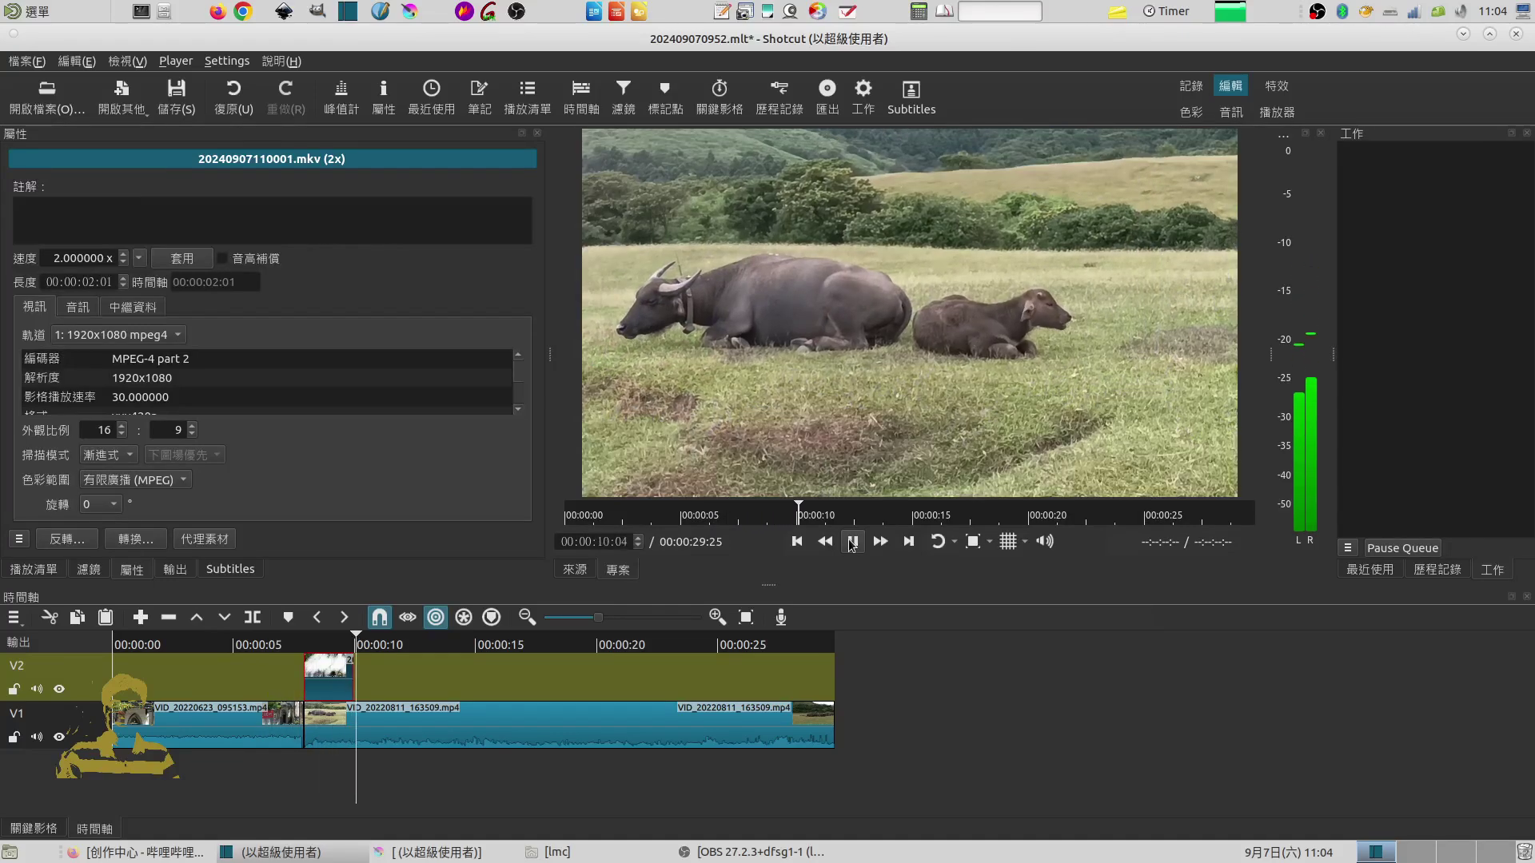
click(853, 543)
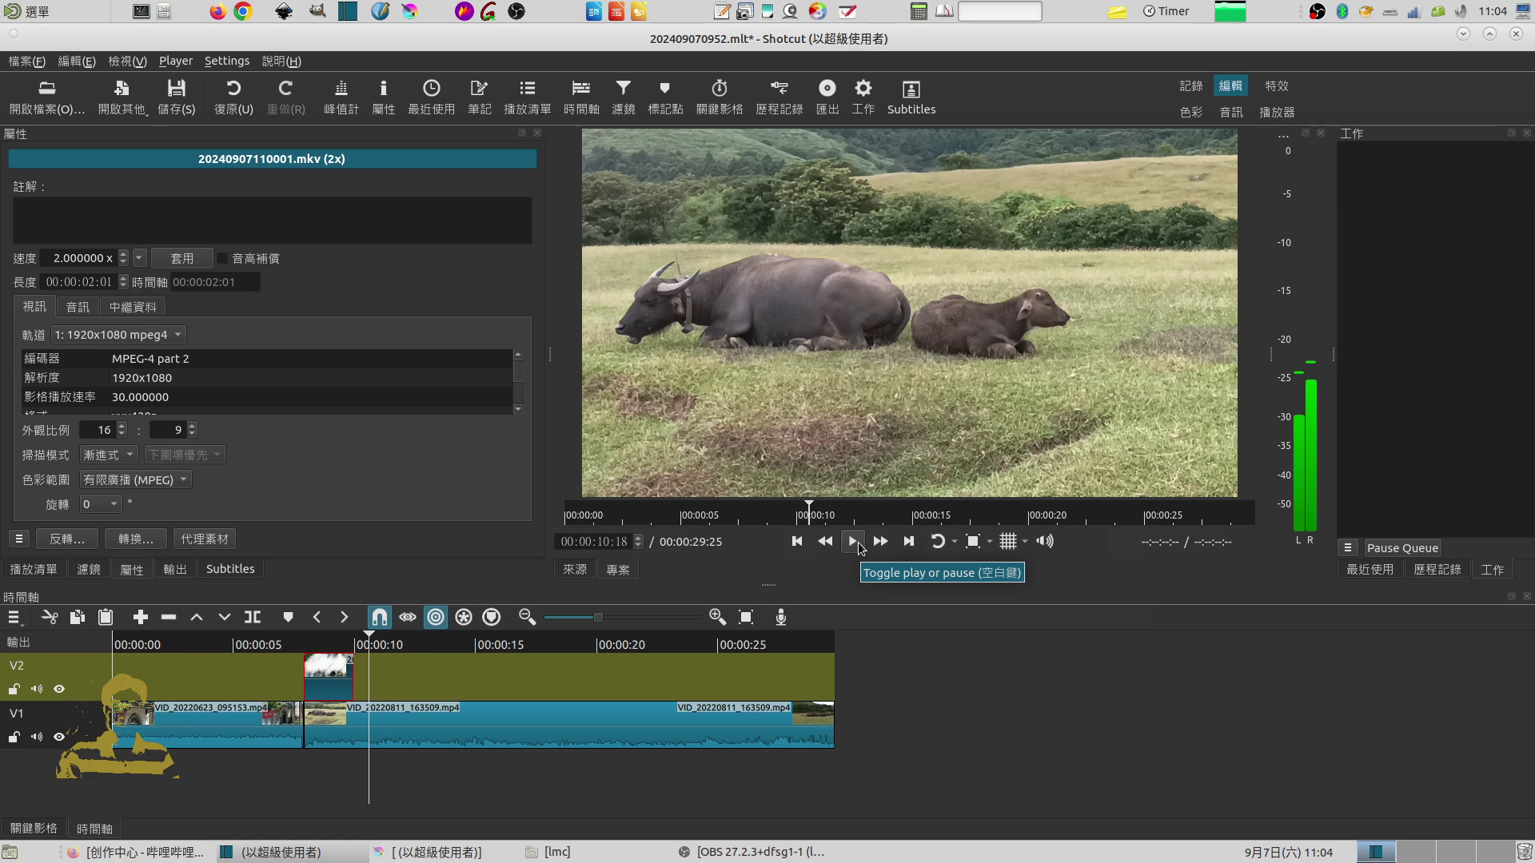
click(326, 637)
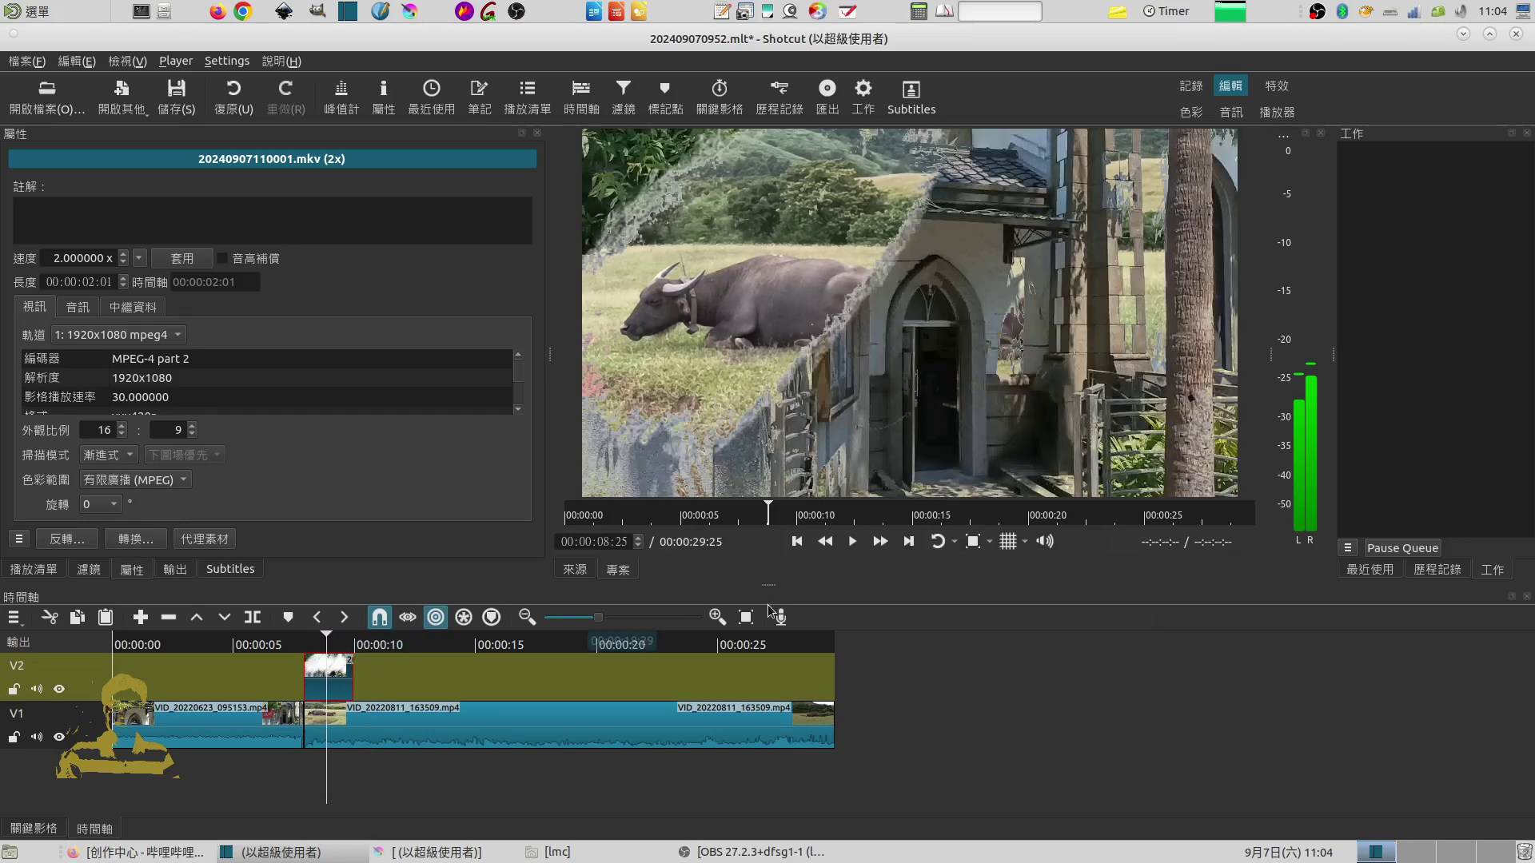
click(853, 542)
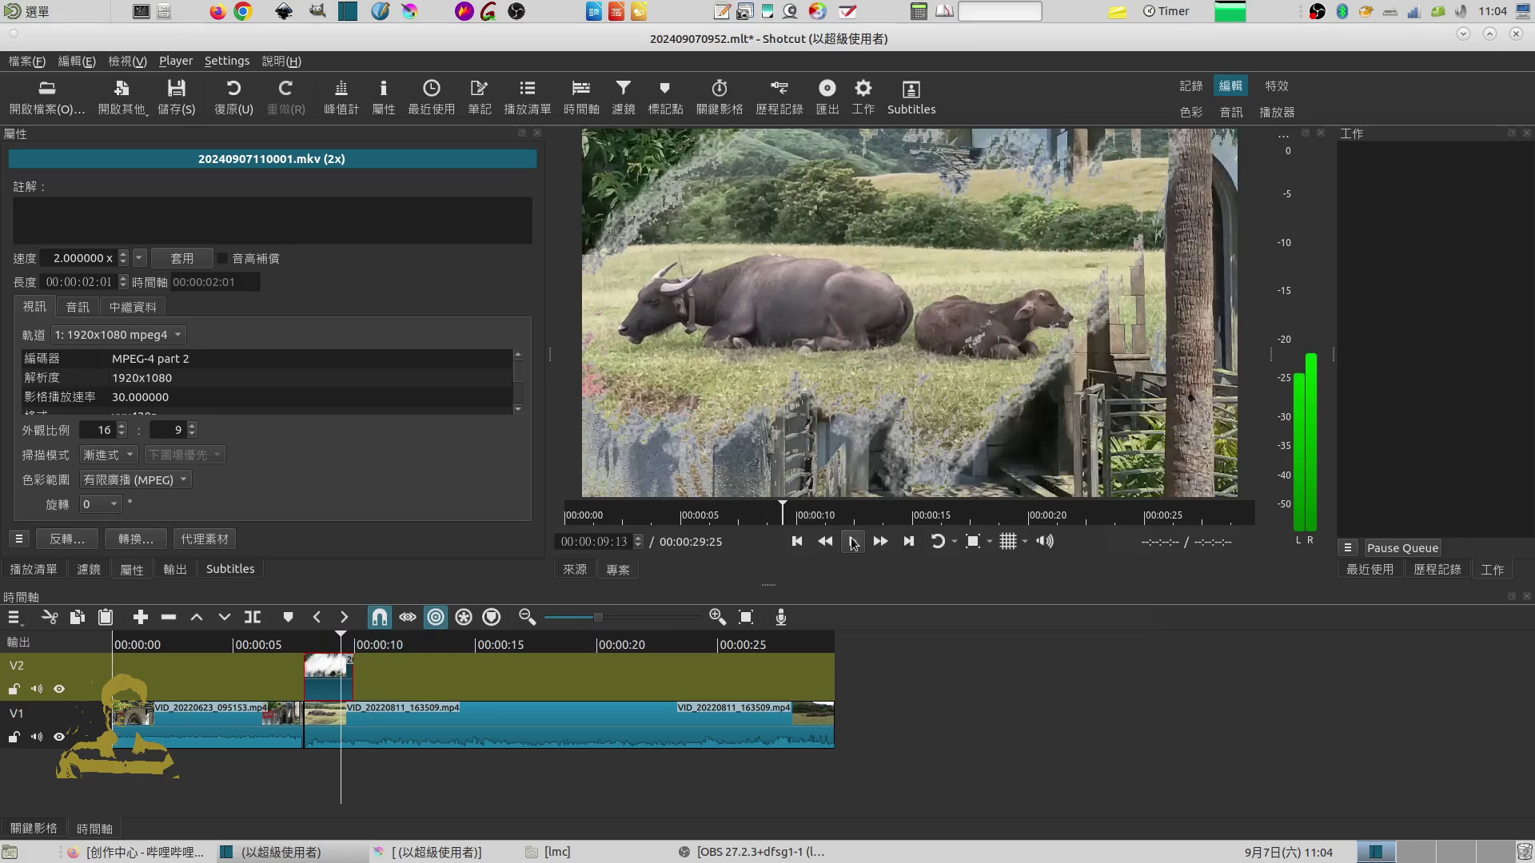
click(852, 543)
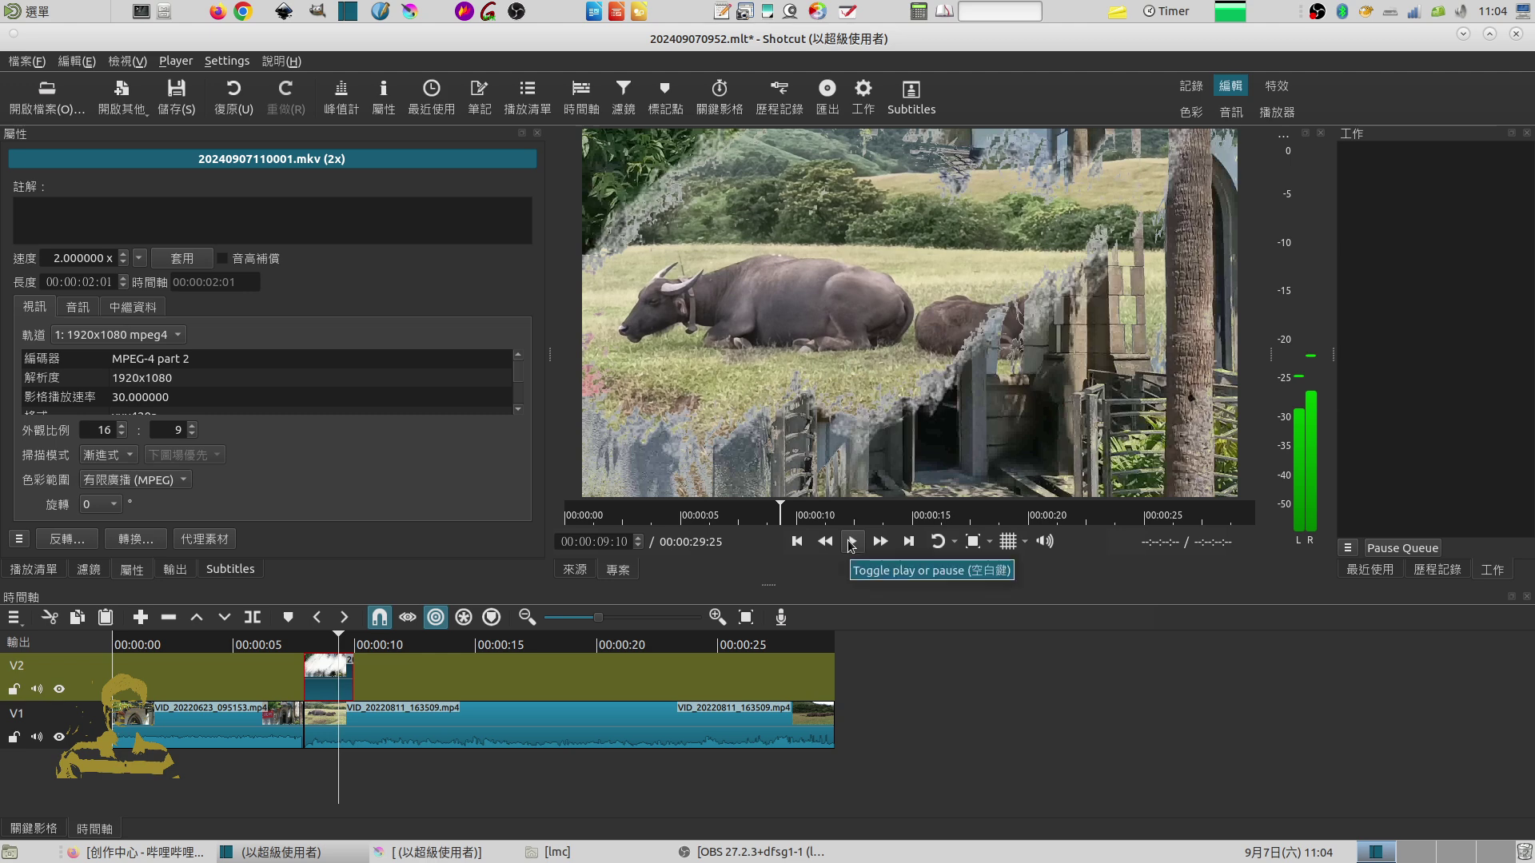